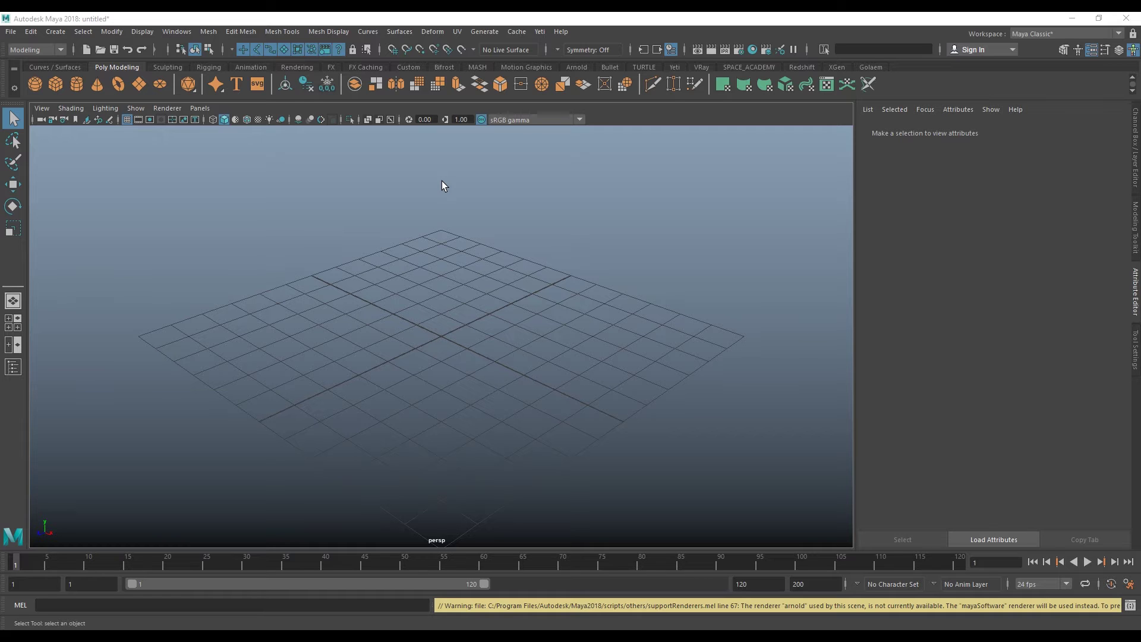
- Orbit the perspective view to look down on the empty scene grid
mouse_move(502, 197)
left_mouse_down("alt")
mouse_move(502, 237)
mouse_move(519, 220)
left_mouse_up("alt")
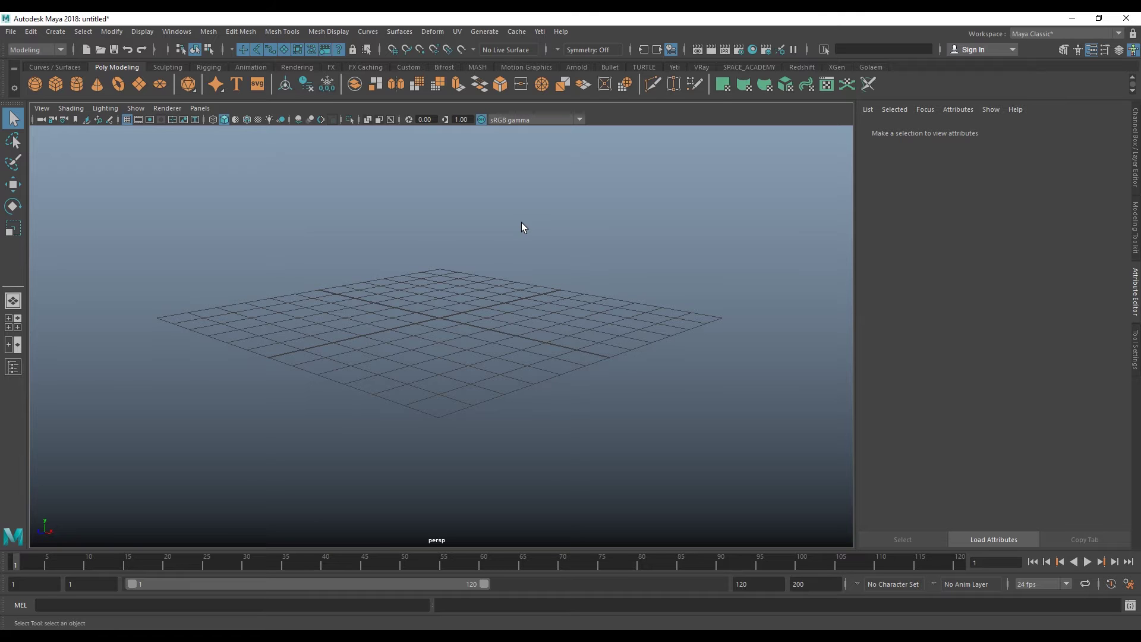
mouse_move(522, 222)
left_mouse_down("alt")
mouse_move(527, 248)
mouse_move(515, 241)
left_mouse_up("alt")
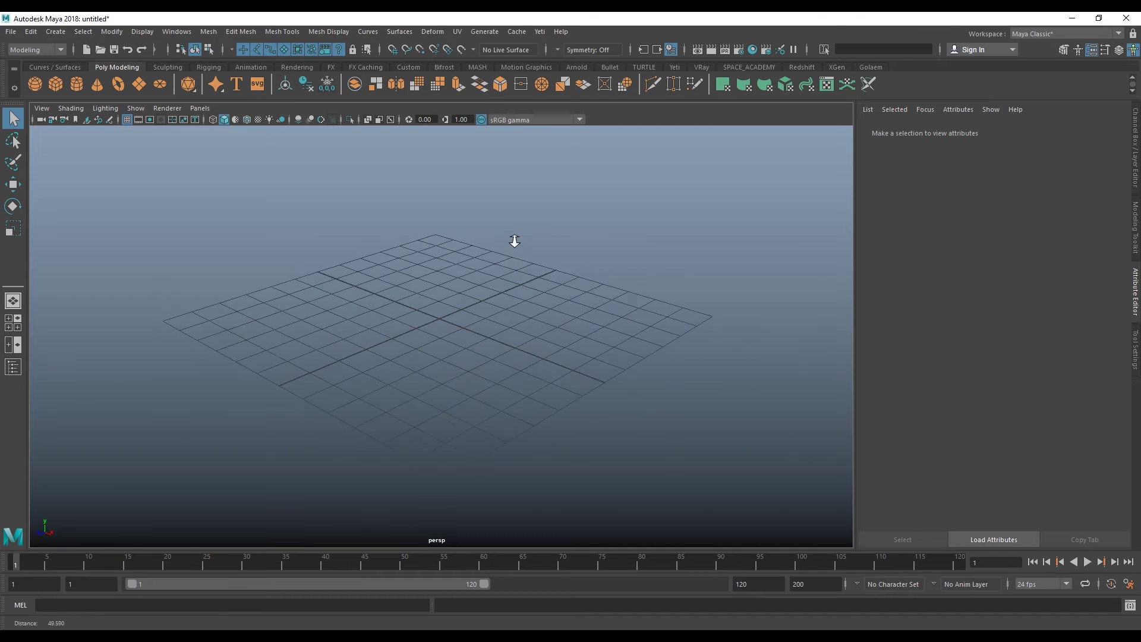
- Open the Node Editor from the Windows menu and widen its window
left_click(164, 27)
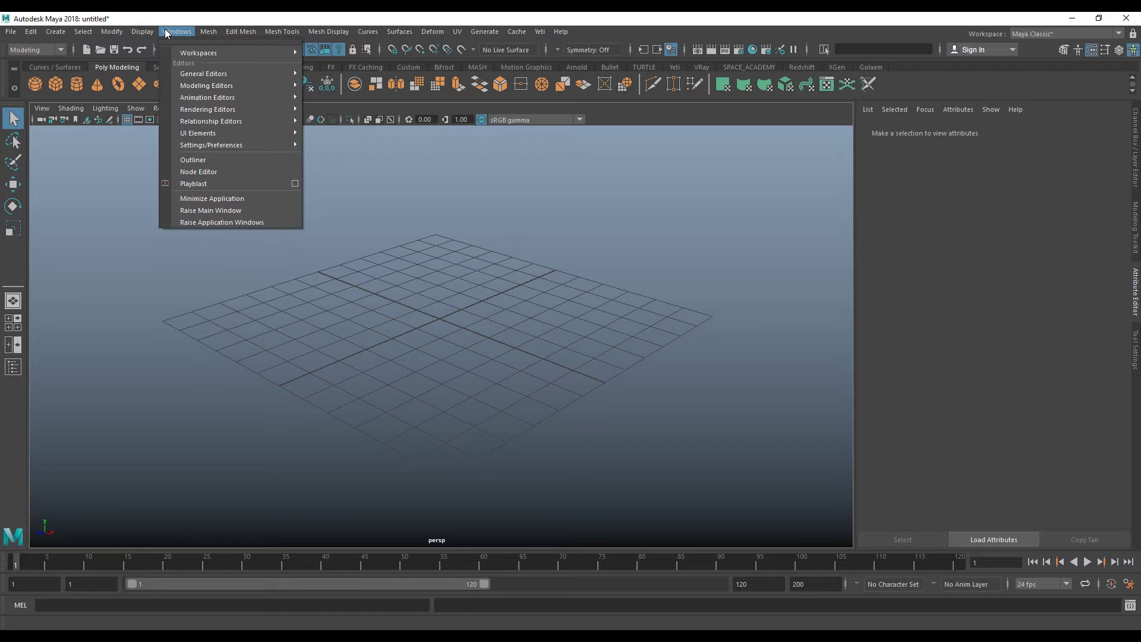
left_click(193, 173)
mouse_move(294, 146)
left_mouse_down()
mouse_move(897, 429)
mouse_move(523, 129)
mouse_move(307, 151)
left_mouse_up()
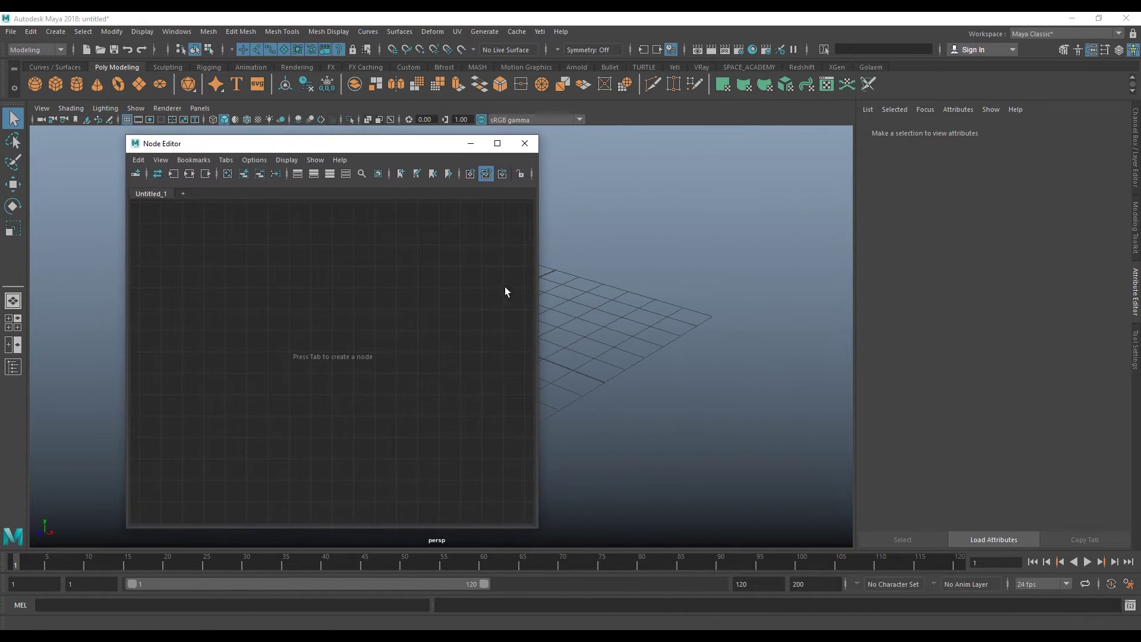
left_click_drag(537, 526, 913, 527)
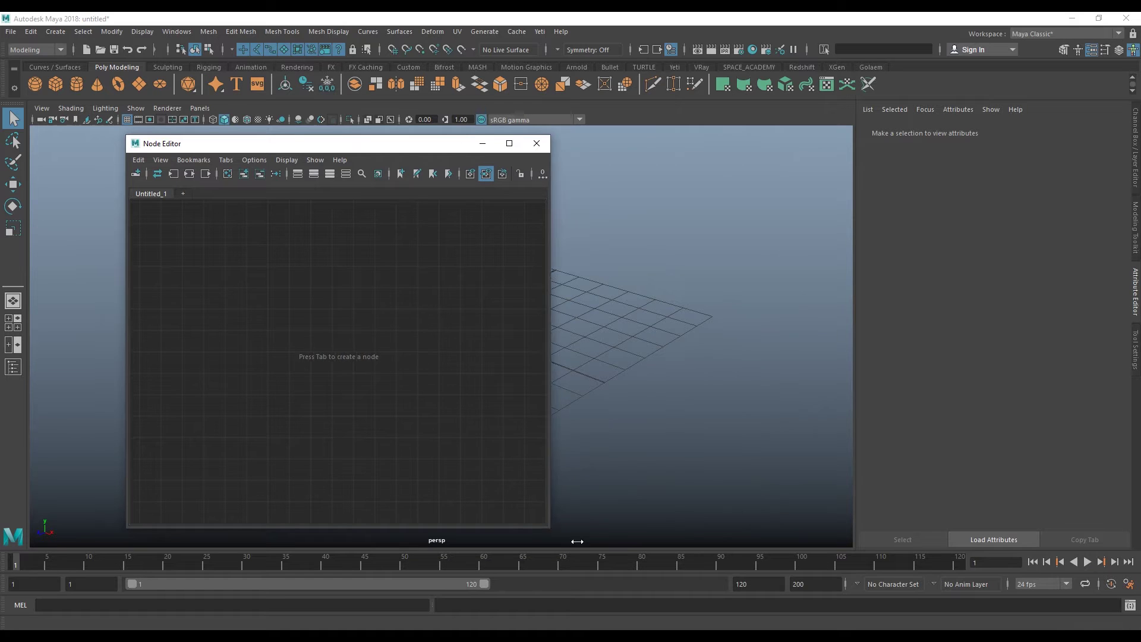
- Create a blendColors node and move blendColors1 to the upper left
key("Tab")
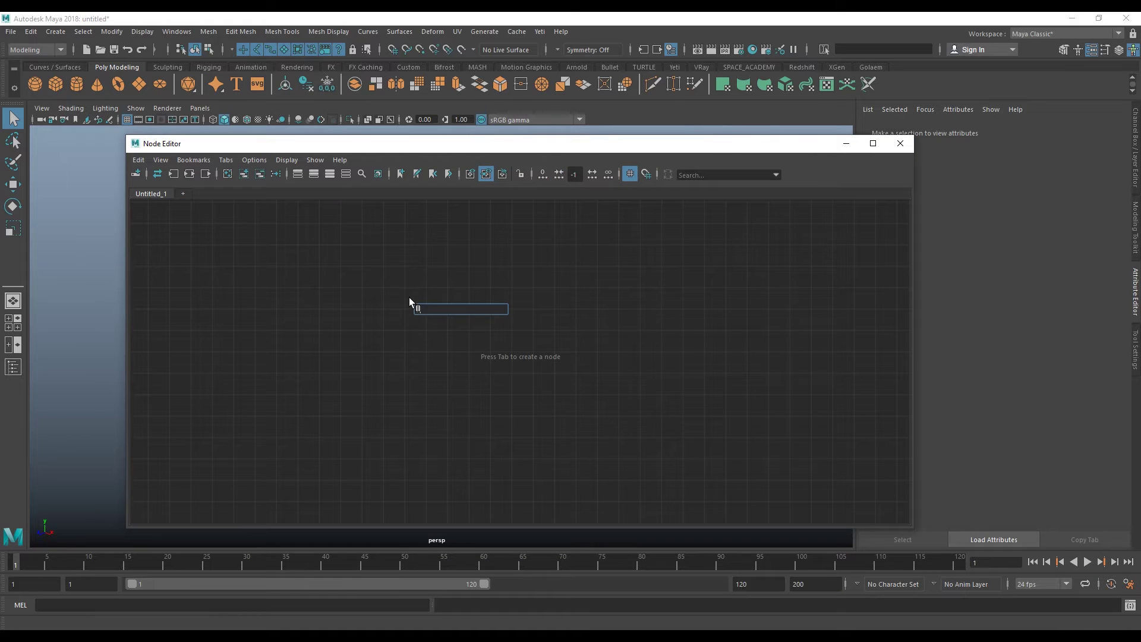
key("BackSpace")
key("BackSpace")
type("blen")
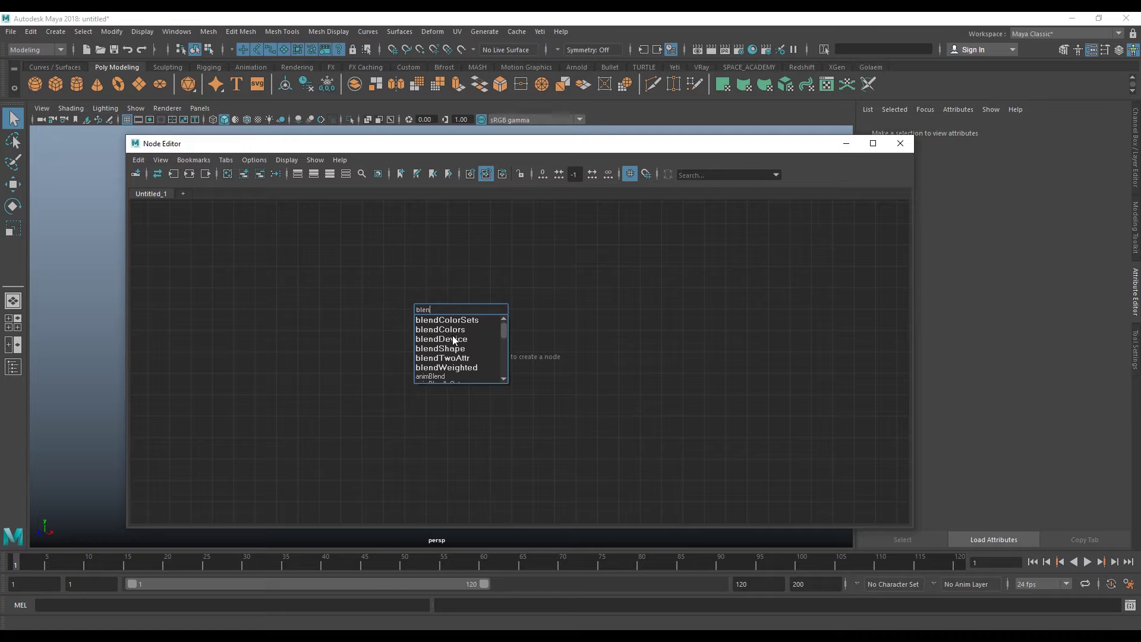
left_click(450, 331)
left_click_drag(462, 321, 354, 276)
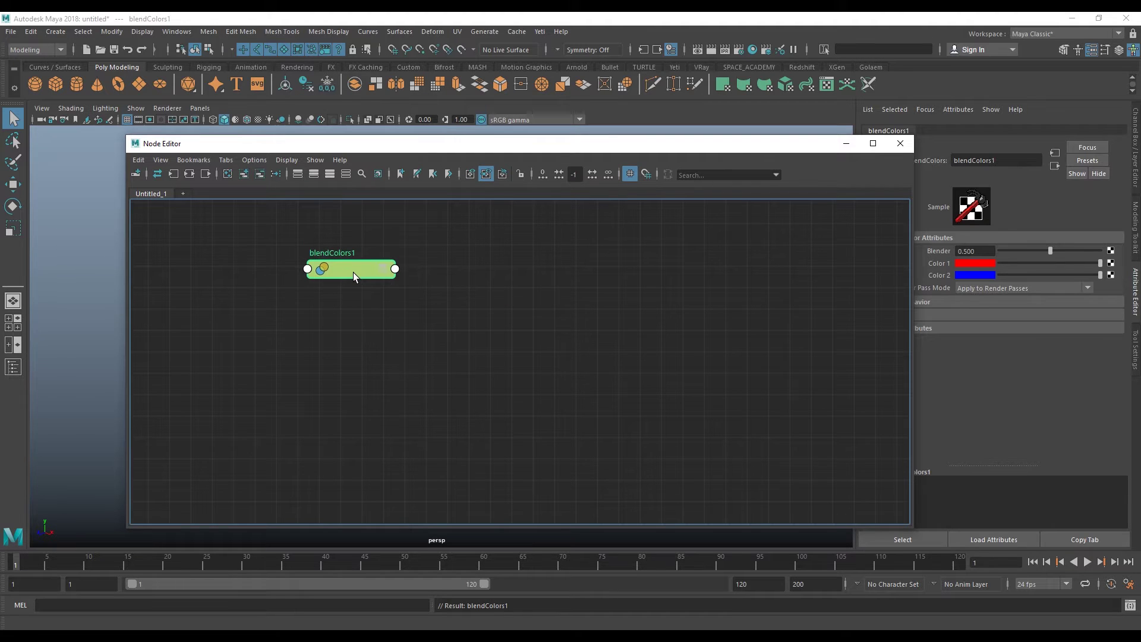
left_click(365, 344)
- Create a pairBlend node and place pairBlend1 below blendColors1
key("Tab")
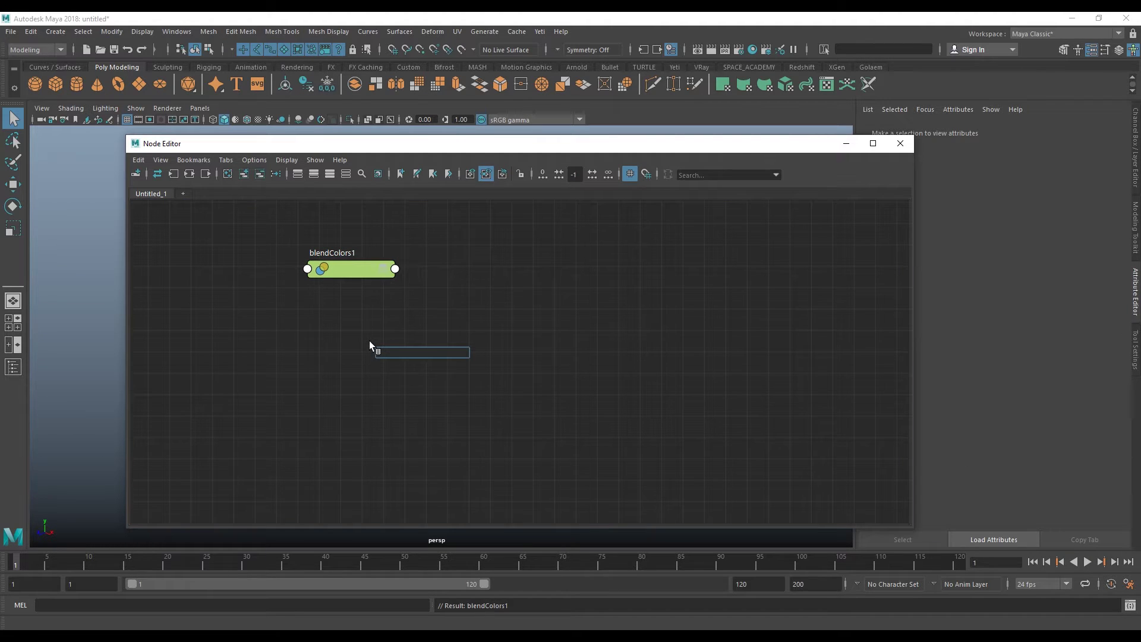
type("pair")
key("Down")
key("Return")
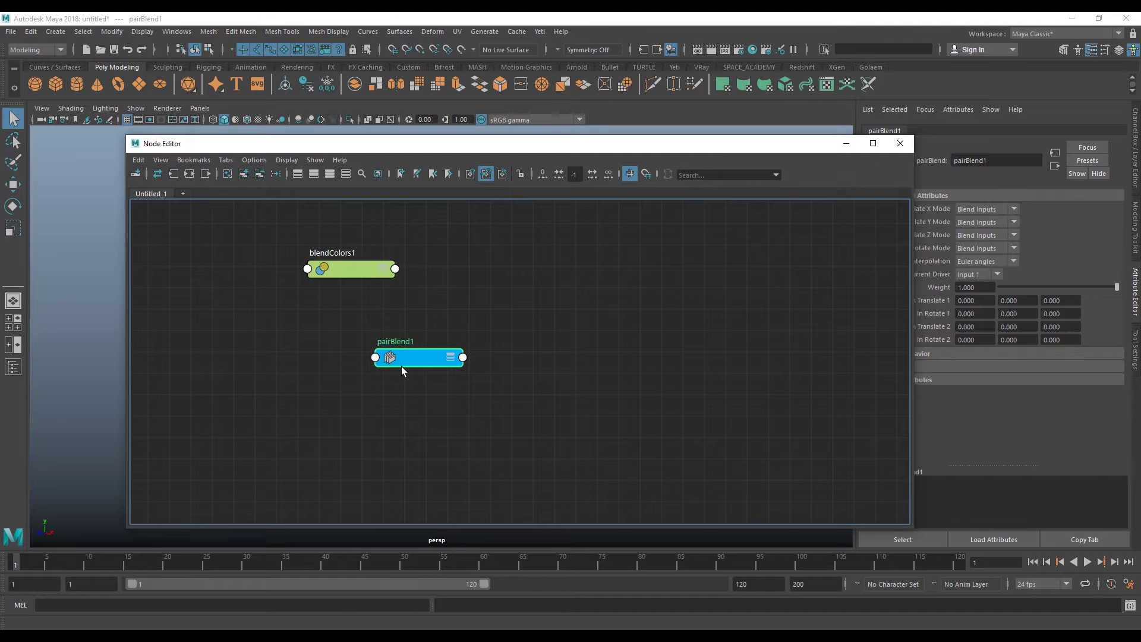
left_click_drag(402, 365, 321, 335)
left_click(429, 364)
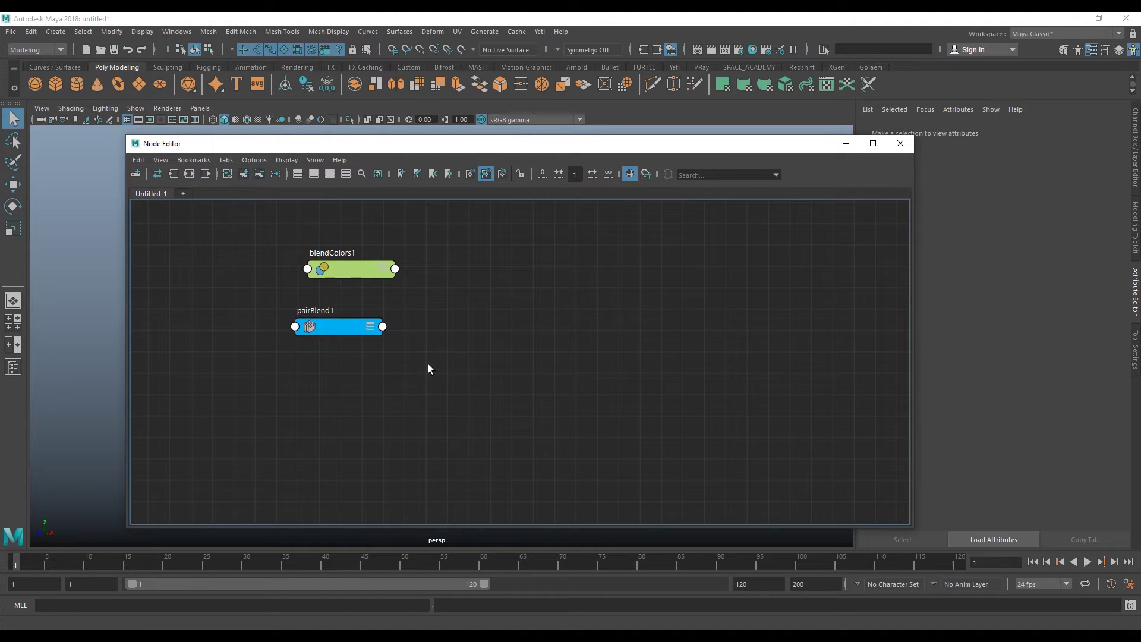
key("Tab")
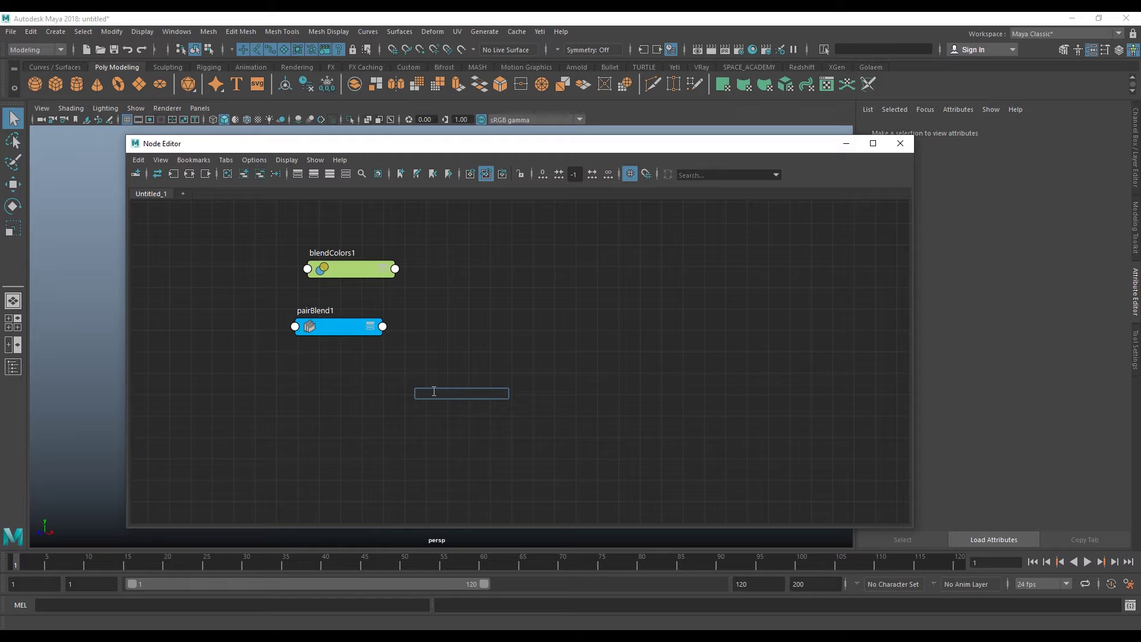
- Create a blendTwoAttr node and line up all three nodes in a column
type("t")
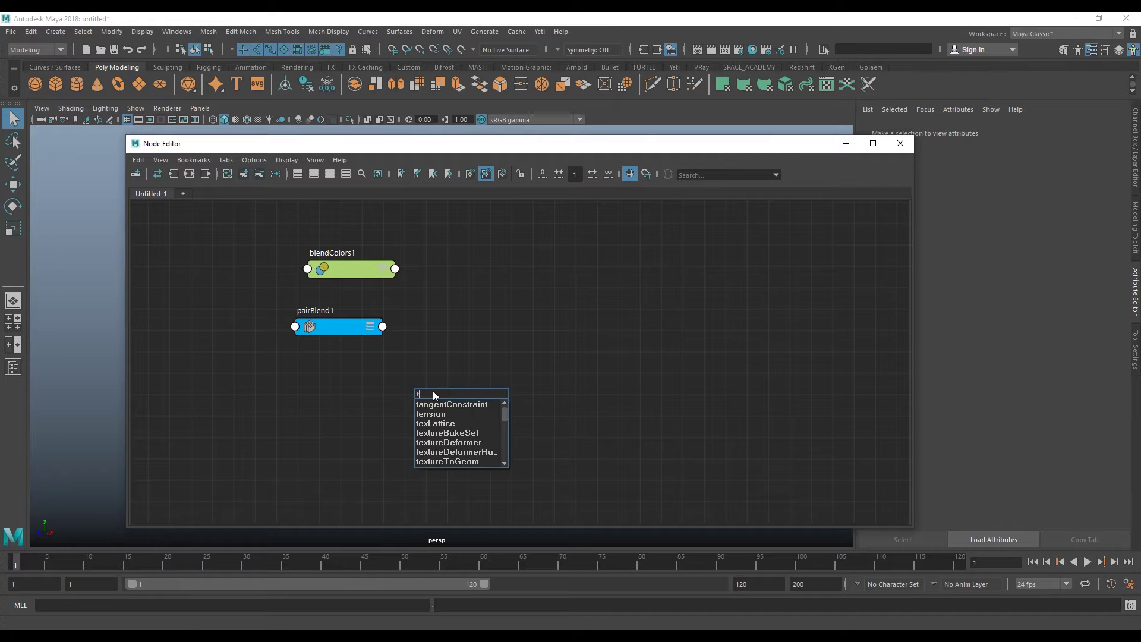
type("wo")
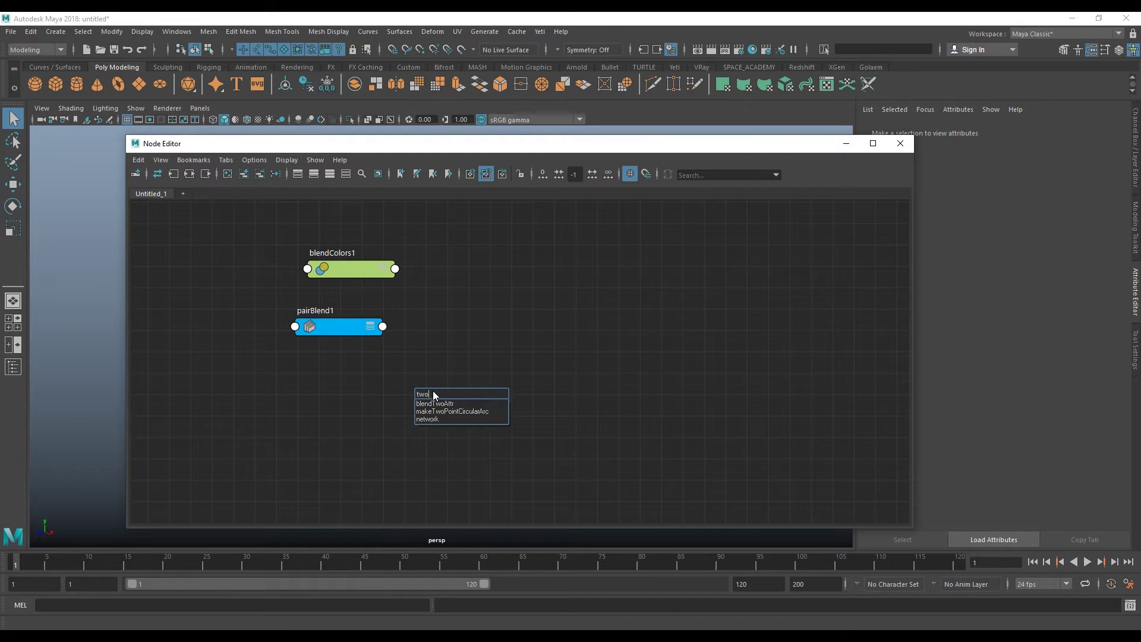
key("Down")
key("Return")
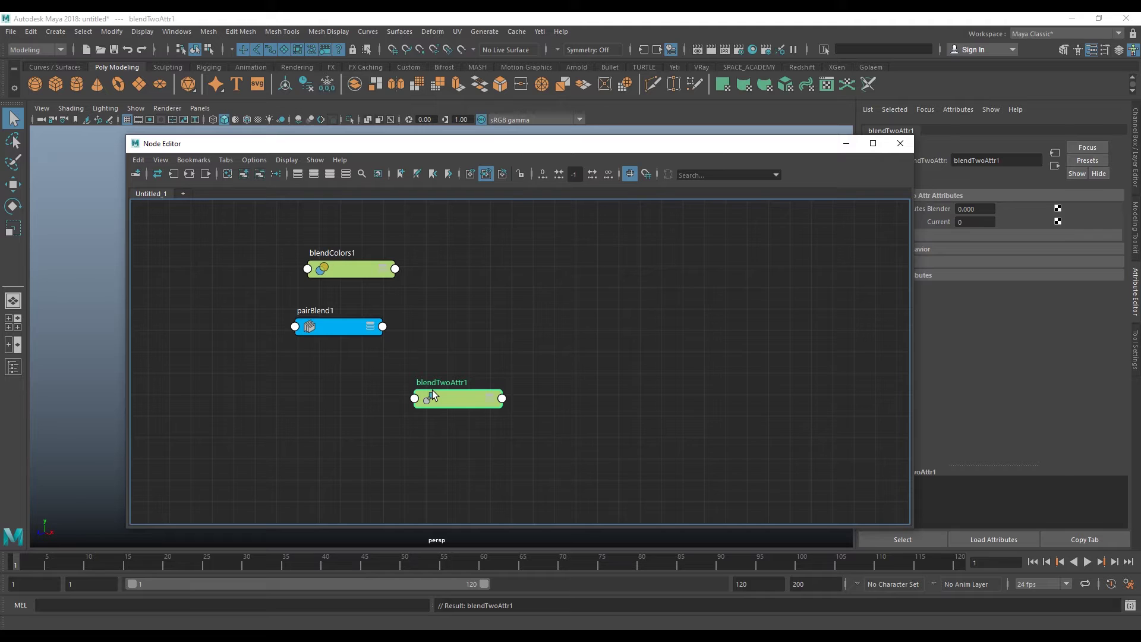
left_click_drag(447, 395, 352, 407)
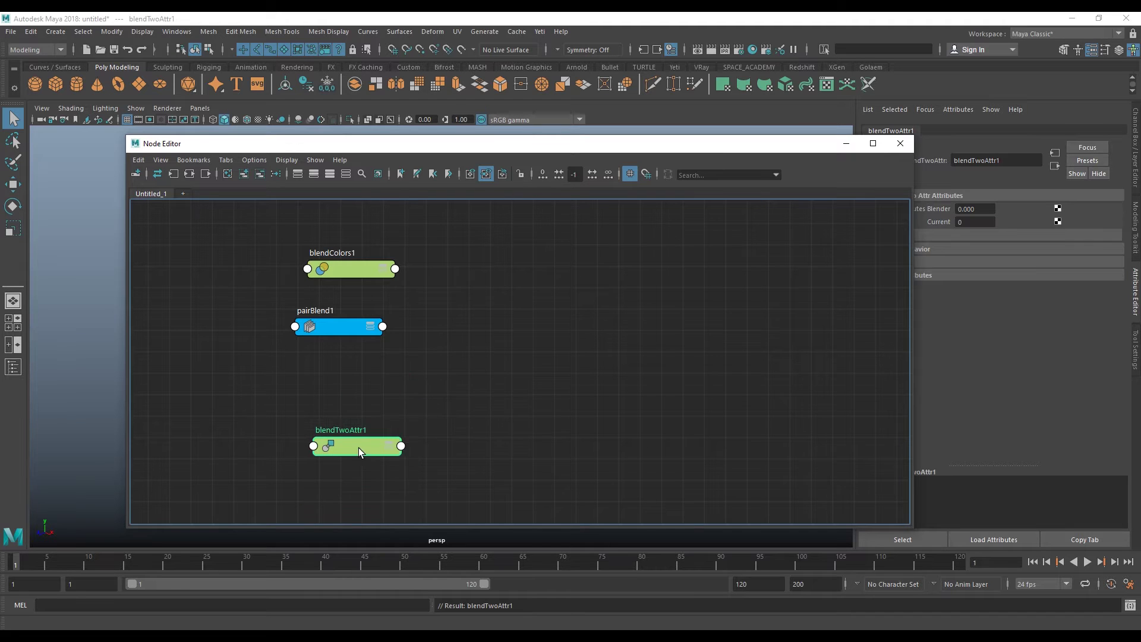
left_click_drag(334, 334, 351, 337)
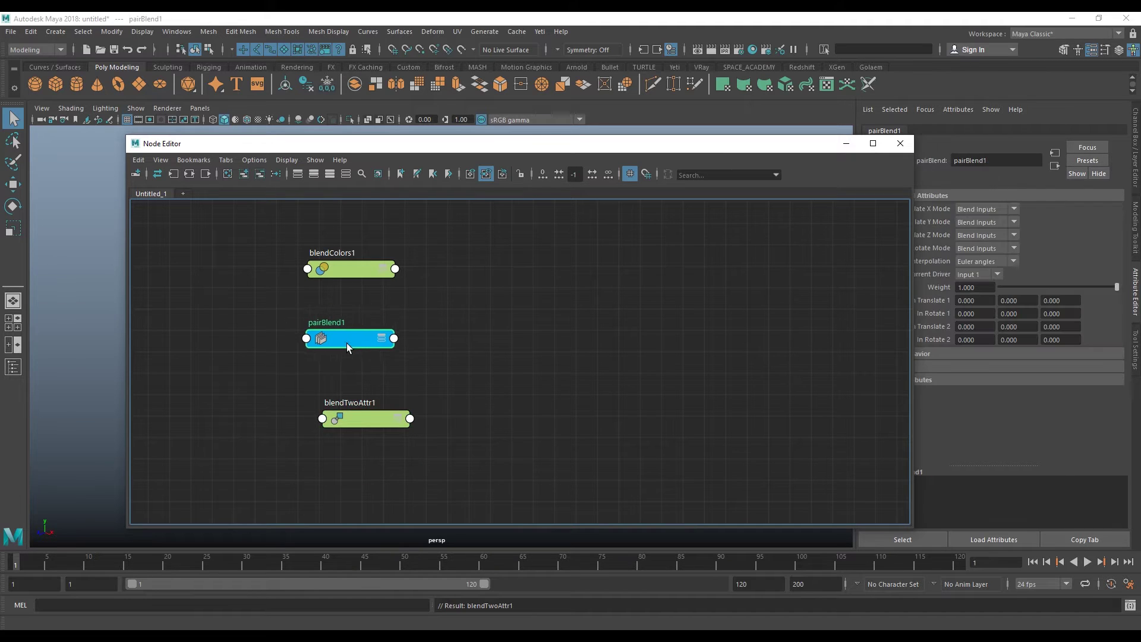
left_click_drag(355, 271, 365, 269)
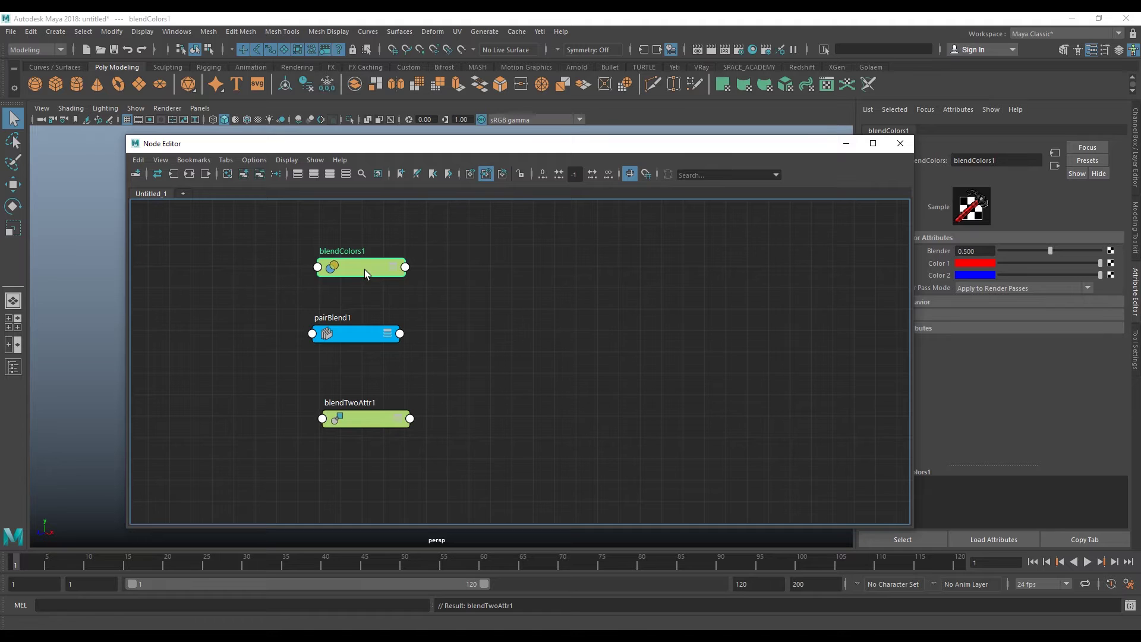
- Narrow the Node Editor to reveal the viewport and rearrange the three nodes
left_click_drag(624, 150, 544, 144)
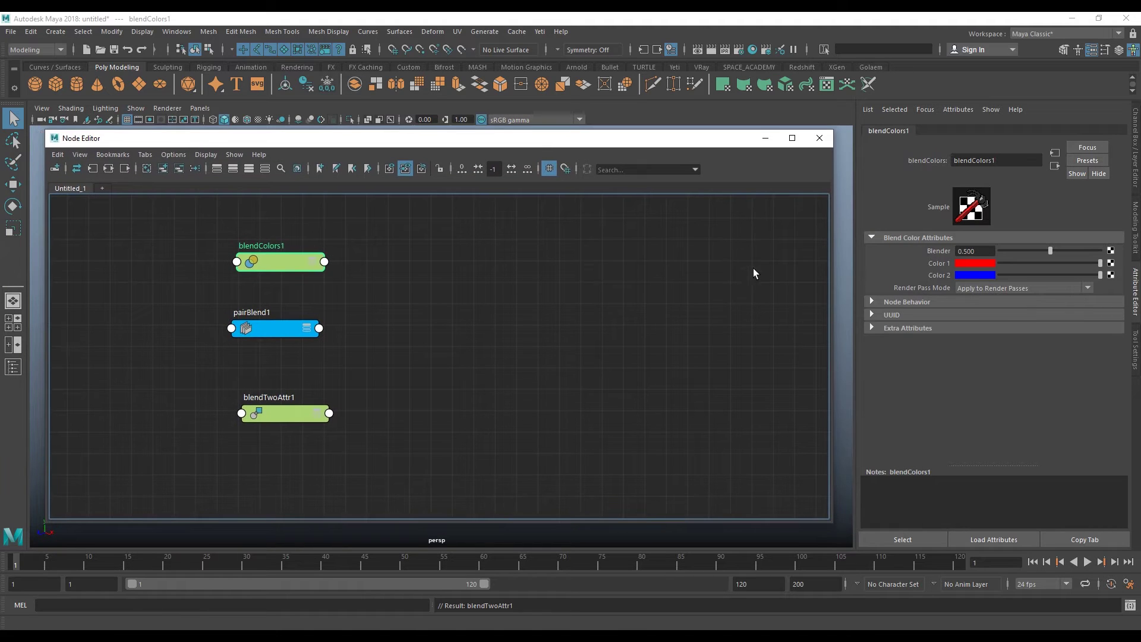
left_click_drag(833, 263, 518, 276)
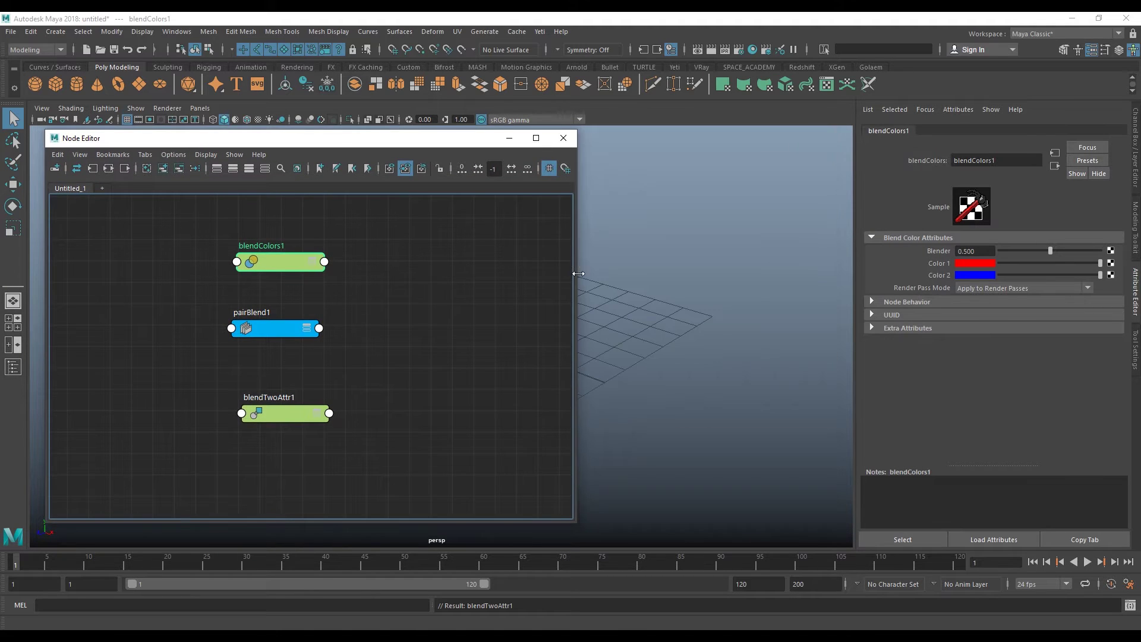
left_click_drag(269, 259, 215, 234)
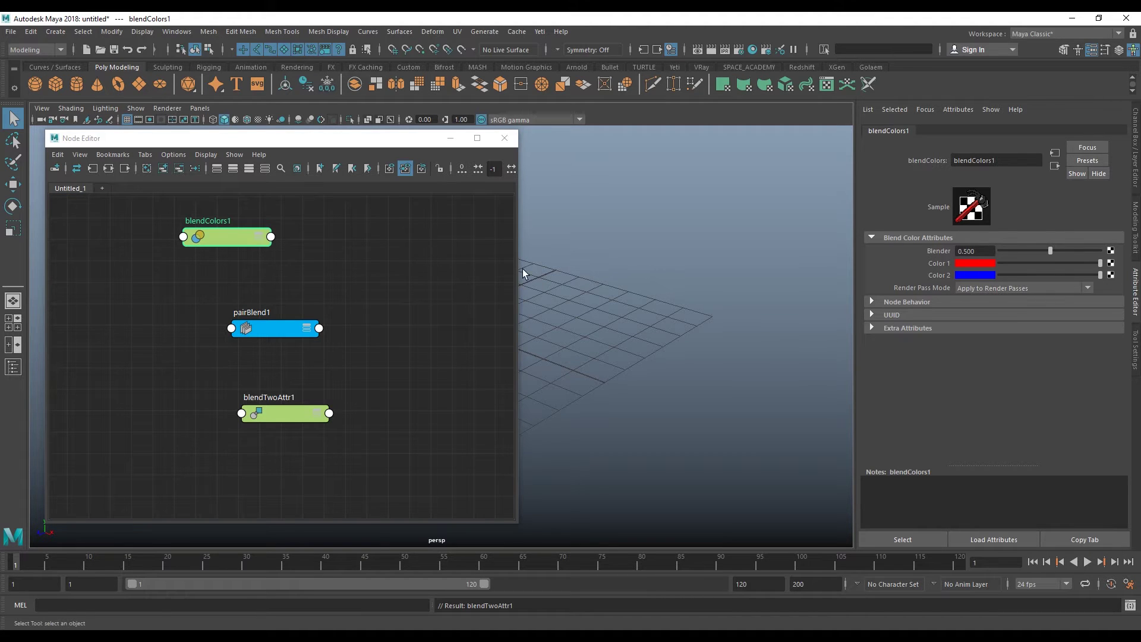
mouse_move(210, 241)
left_mouse_down()
mouse_move(188, 238)
mouse_move(391, 350)
left_mouse_up()
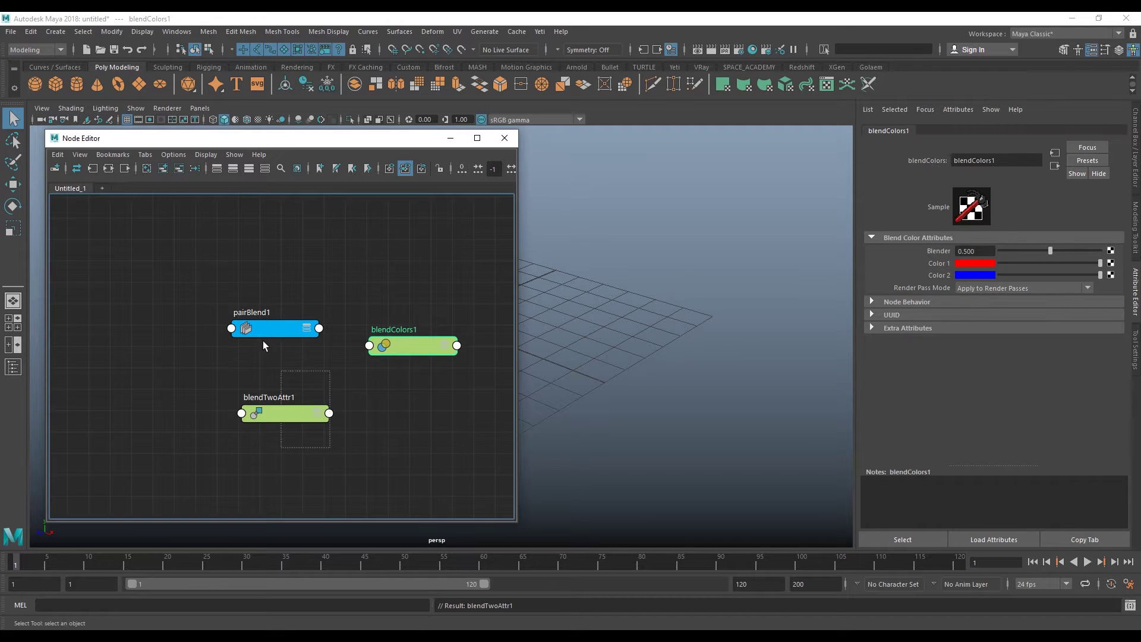
left_click_drag(333, 446, 229, 292)
mouse_move(267, 333)
left_mouse_down()
mouse_move(134, 330)
mouse_move(54, 308)
left_mouse_up()
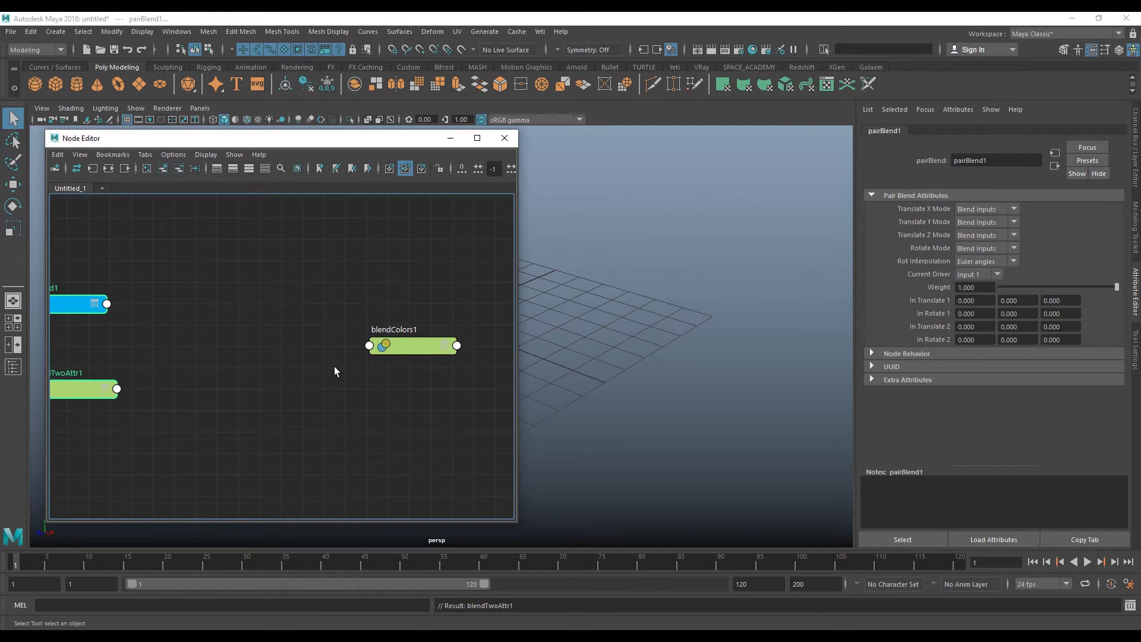
left_click_drag(416, 345, 429, 330)
scroll(408, 393, "down", 2)
middle_click_drag(428, 400, 135, 400)
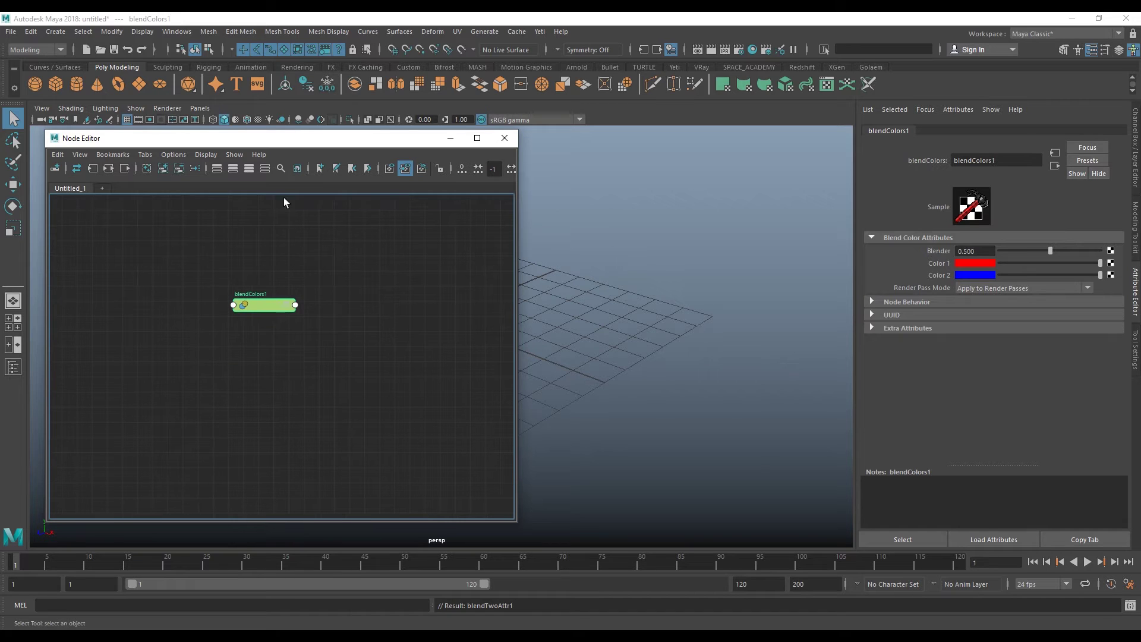
- Expand blendColors1 and split Color 1 and Color 2 into R, G, B channels
left_click(249, 168)
scroll(329, 351, "up", 2)
scroll(329, 356, "up", 1)
middle_click_drag(387, 336, 454, 390)
scroll(445, 375, "up", 2)
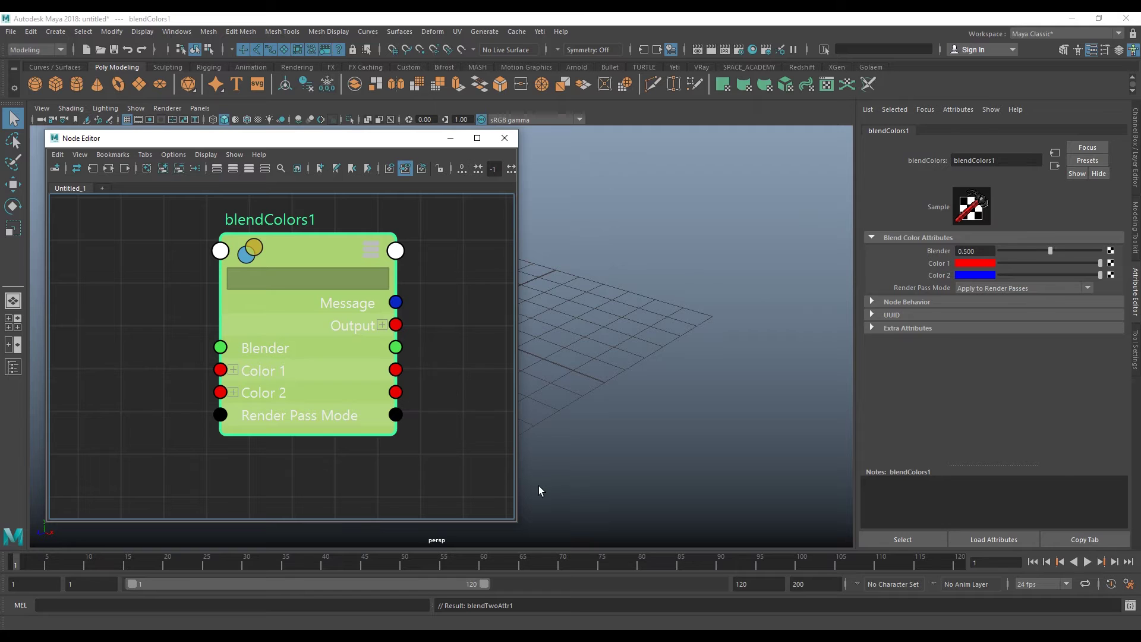
left_click(234, 370)
middle_click_drag(263, 461, 274, 409)
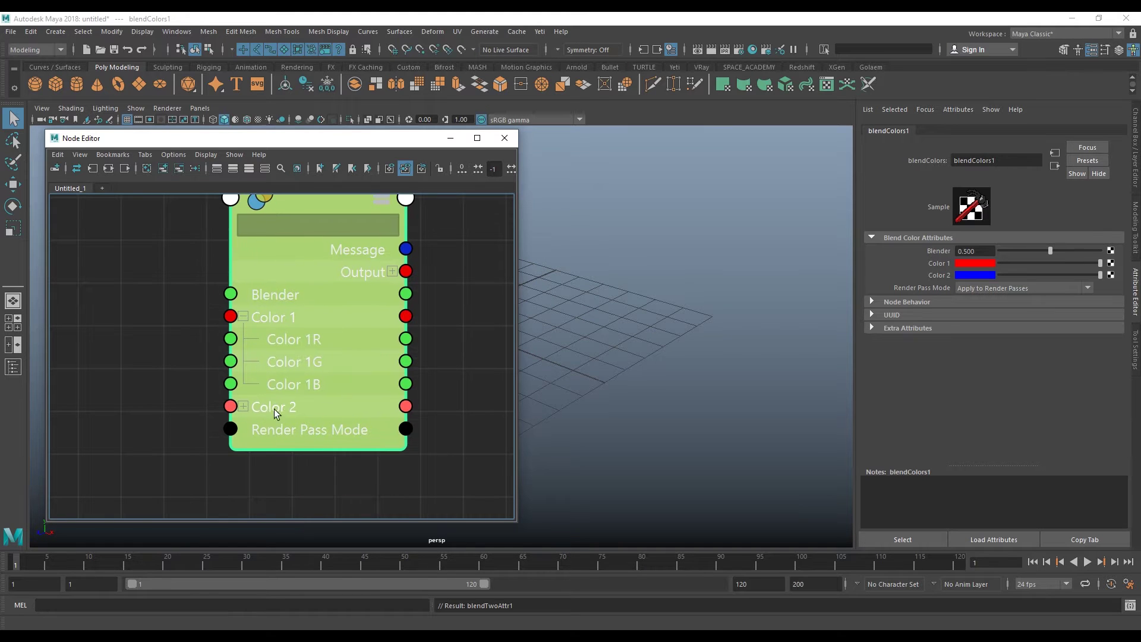
left_click(243, 406)
middle_click_drag(330, 378, 353, 350)
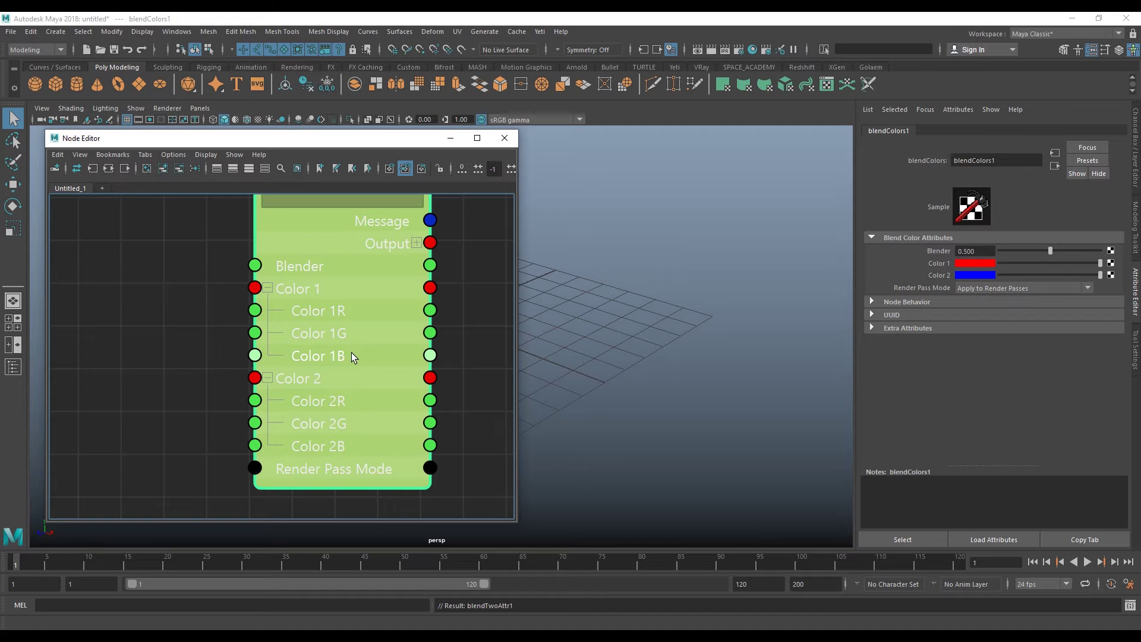
- Expand blendColors1's Output into its R, G, B channels
left_click_drag(360, 351, 367, 350)
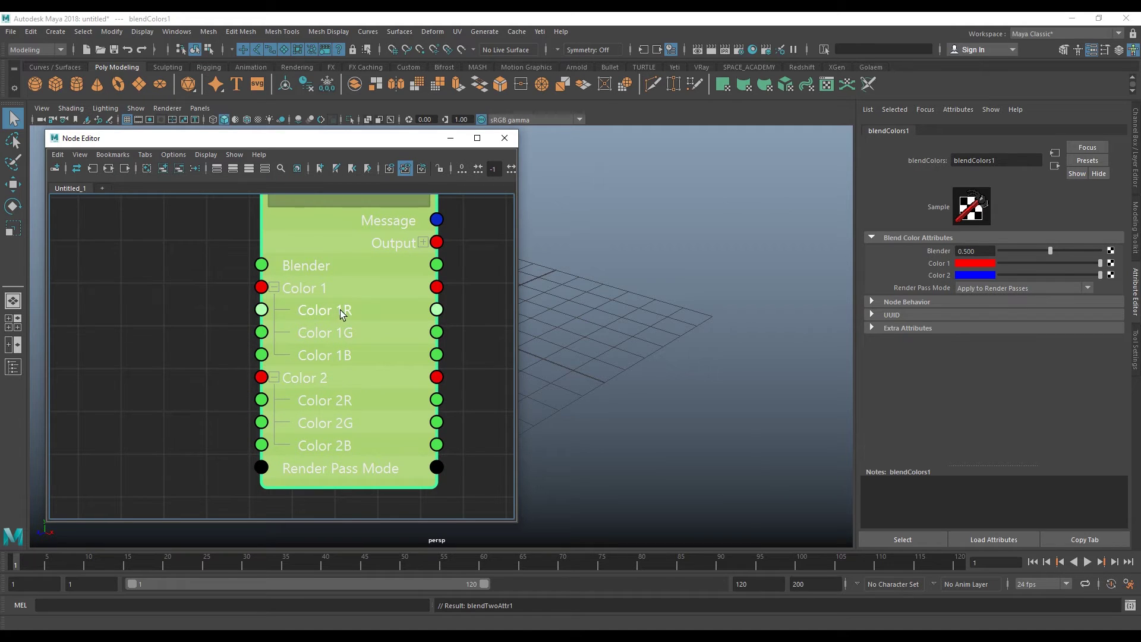
mouse_move(372, 365)
left_mouse_down()
mouse_move(384, 304)
mouse_move(392, 338)
left_mouse_up()
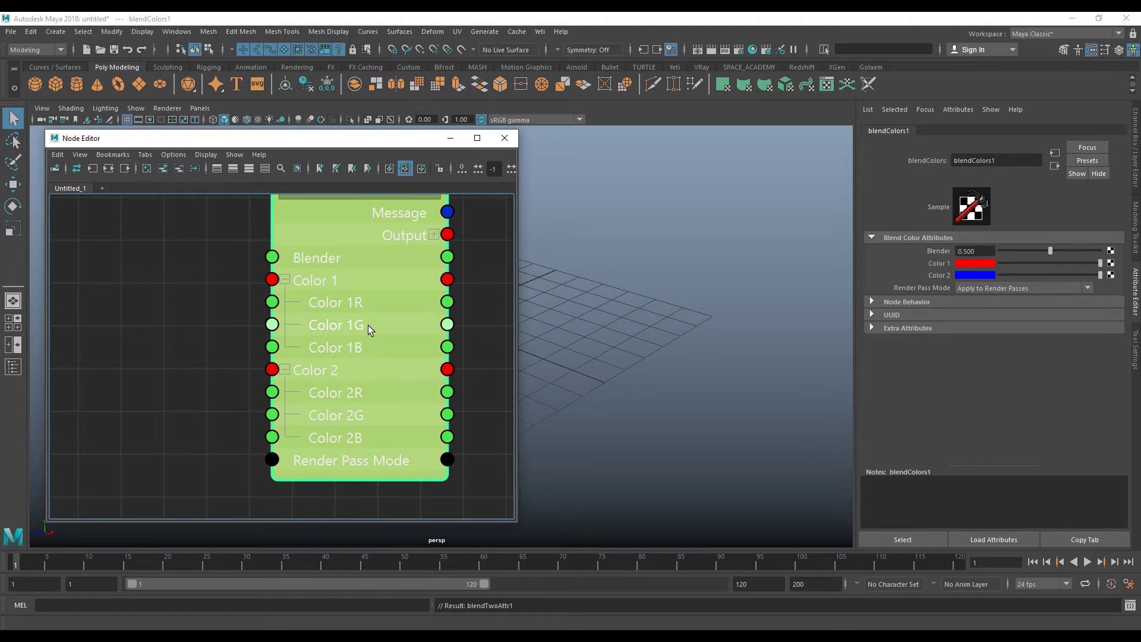
mouse_move(367, 327)
left_mouse_down()
mouse_move(397, 323)
mouse_move(263, 319)
left_mouse_up()
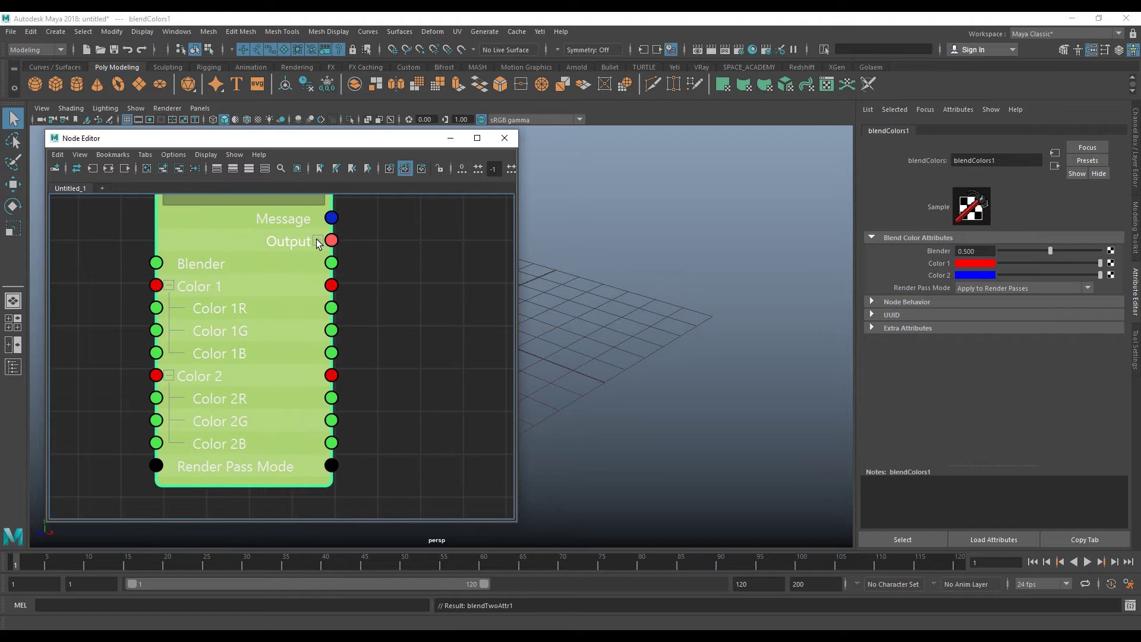
left_click(319, 240)
left_click_drag(298, 342, 314, 386)
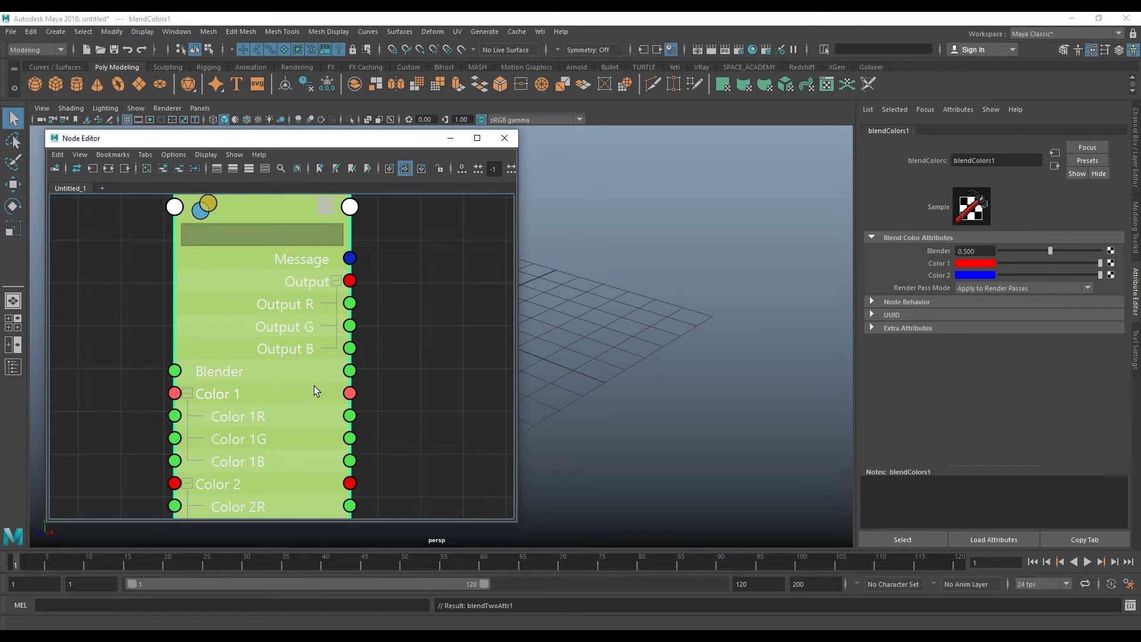
mouse_move(348, 322)
left_mouse_down()
mouse_move(465, 341)
mouse_move(385, 351)
left_mouse_up()
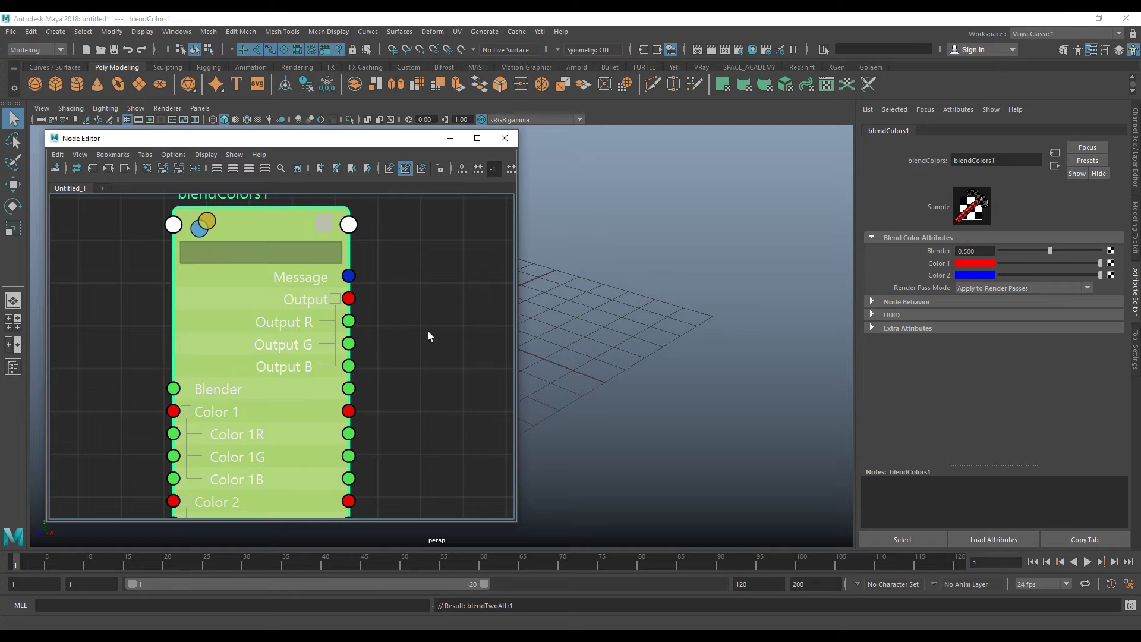
- Set the Blender value to 0.560 and move the Node Editor aside
mouse_move(1050, 251)
left_mouse_down()
mouse_move(1111, 261)
mouse_move(1008, 260)
mouse_move(1055, 256)
left_mouse_up()
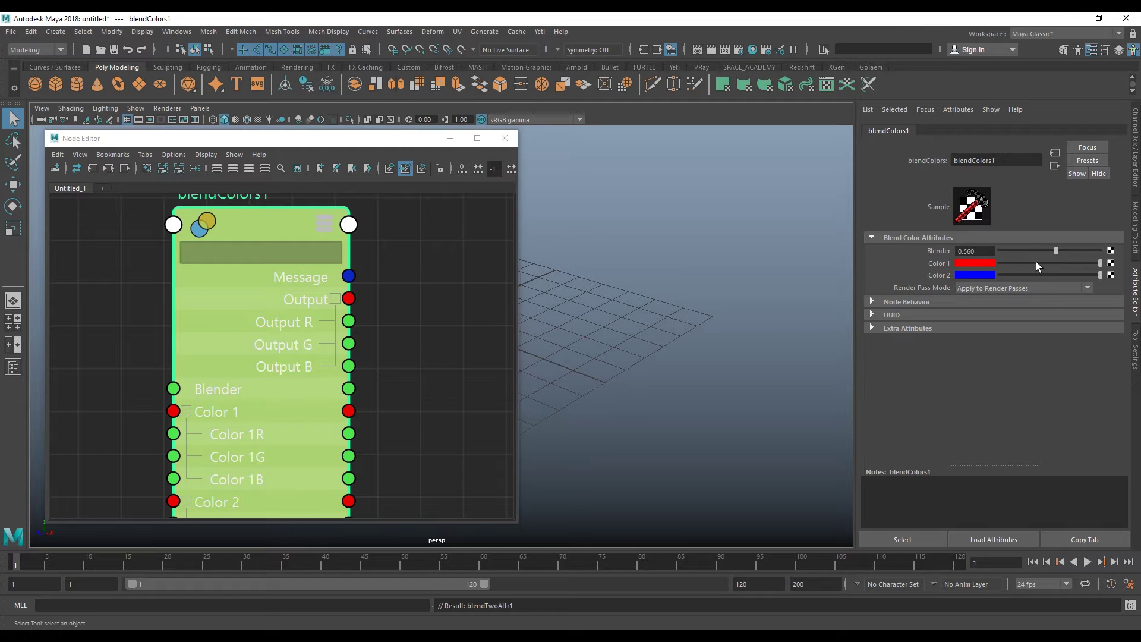
scroll(405, 337, "down", 3)
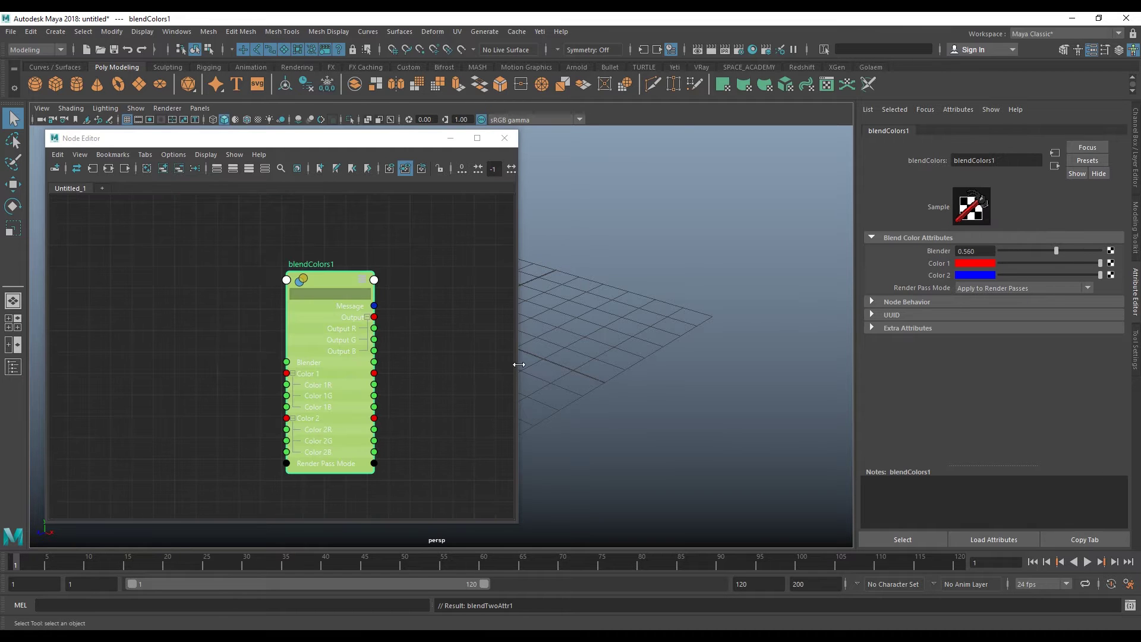
left_click_drag(526, 365, 683, 364)
middle_click_drag(517, 338, 599, 348)
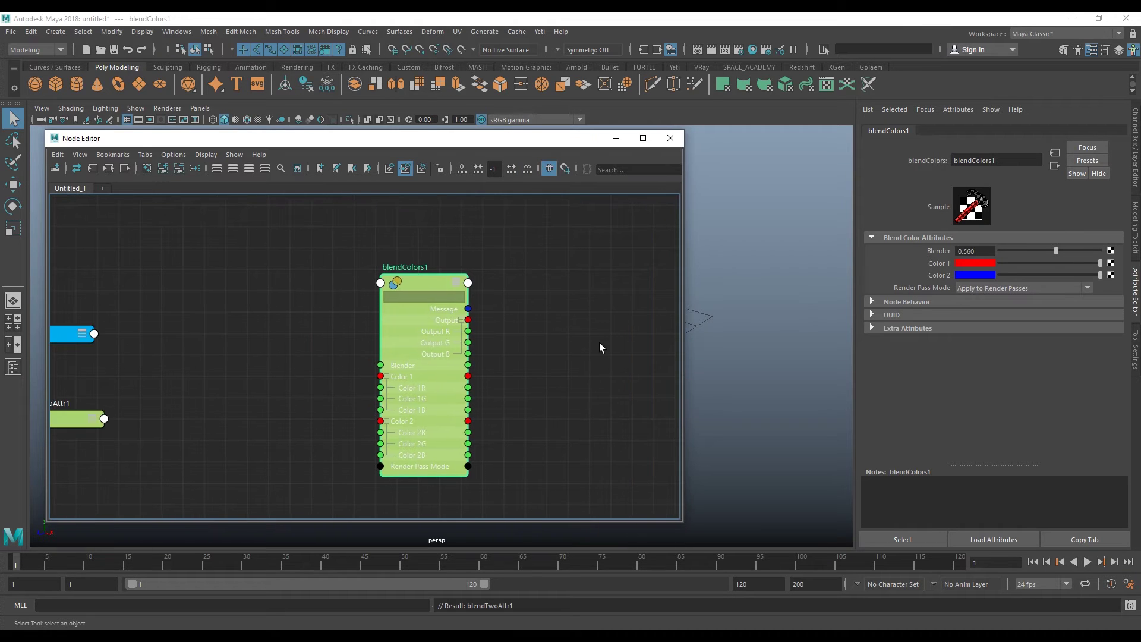
left_click_drag(443, 383, 529, 368)
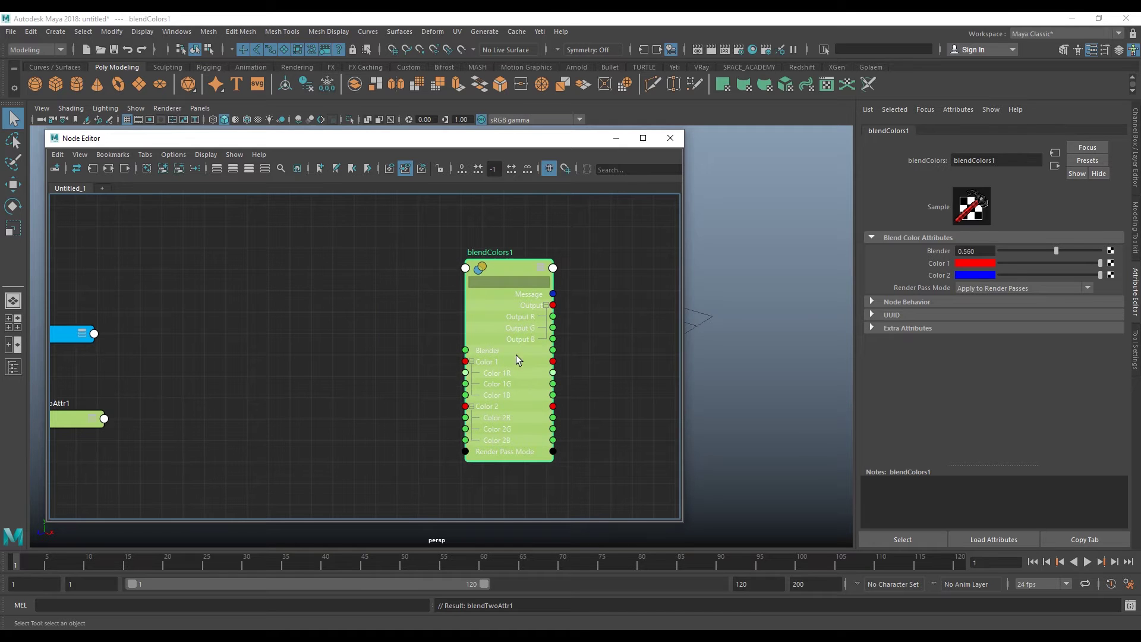
middle_click_drag(349, 382, 236, 383)
mouse_move(521, 147)
left_mouse_down()
mouse_move(491, 180)
mouse_move(506, 378)
mouse_move(633, 391)
left_mouse_up()
mouse_move(600, 256)
left_mouse_down("alt")
mouse_move(573, 244)
mouse_move(551, 285)
mouse_move(517, 249)
left_mouse_up("alt")
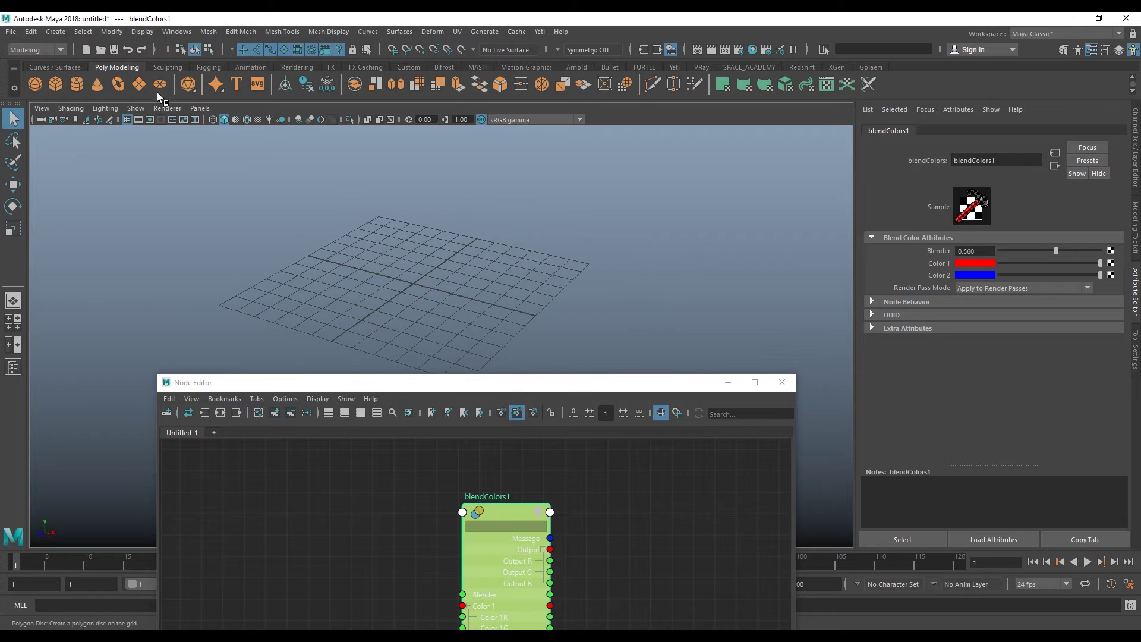
- Create a polygon sphere and scale it up uniformly
left_click(34, 84)
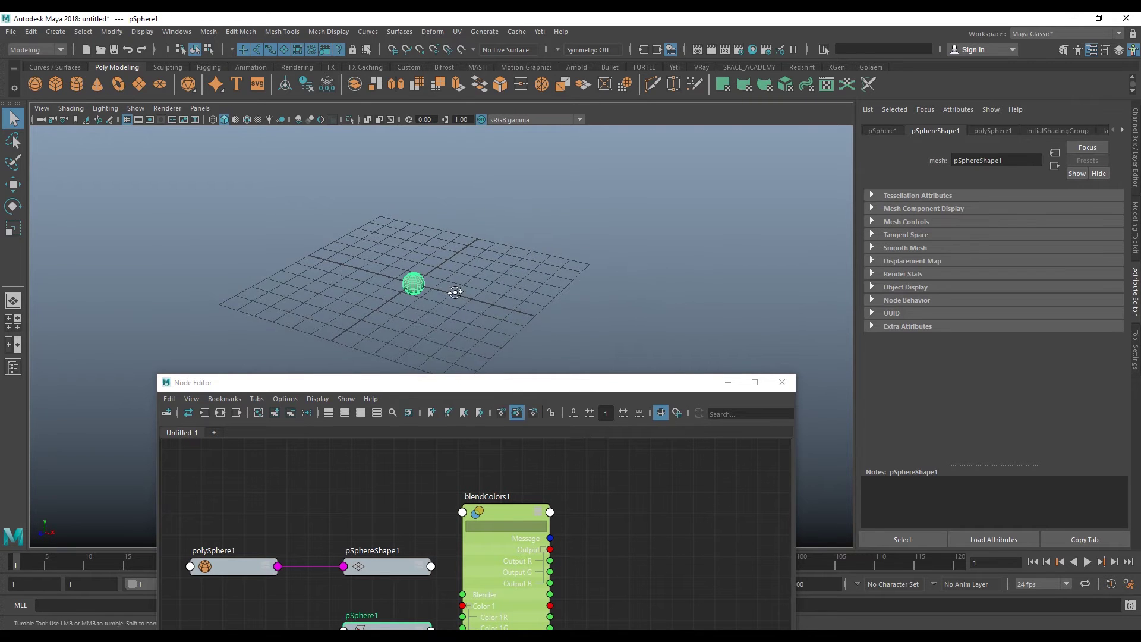
left_click_drag(454, 288, 506, 319, "alt")
key("w")
scroll(490, 316, "up", 2)
scroll(482, 321, "up", 2)
scroll(514, 336, "up", 2)
key("e")
key("r")
left_click_drag(462, 309, 449, 304, "alt")
left_click_drag(423, 264, 489, 262)
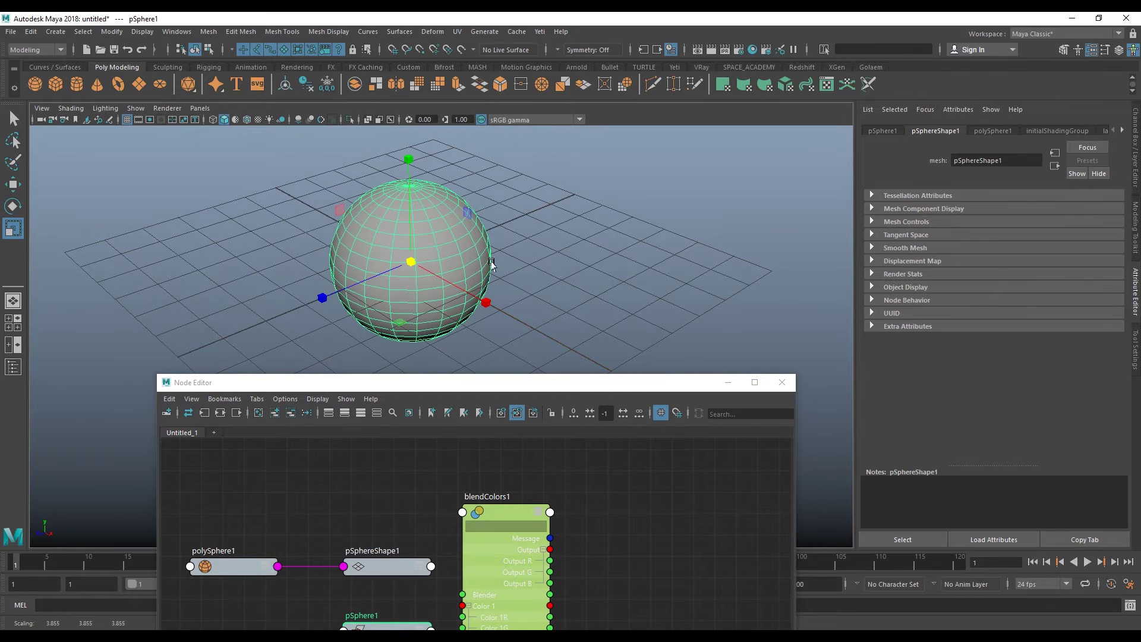
left_click(496, 262)
middle_click_drag(476, 254, 490, 287, "alt")
- Assign a new Phong material, phong1, to pSphere1
key("F8")
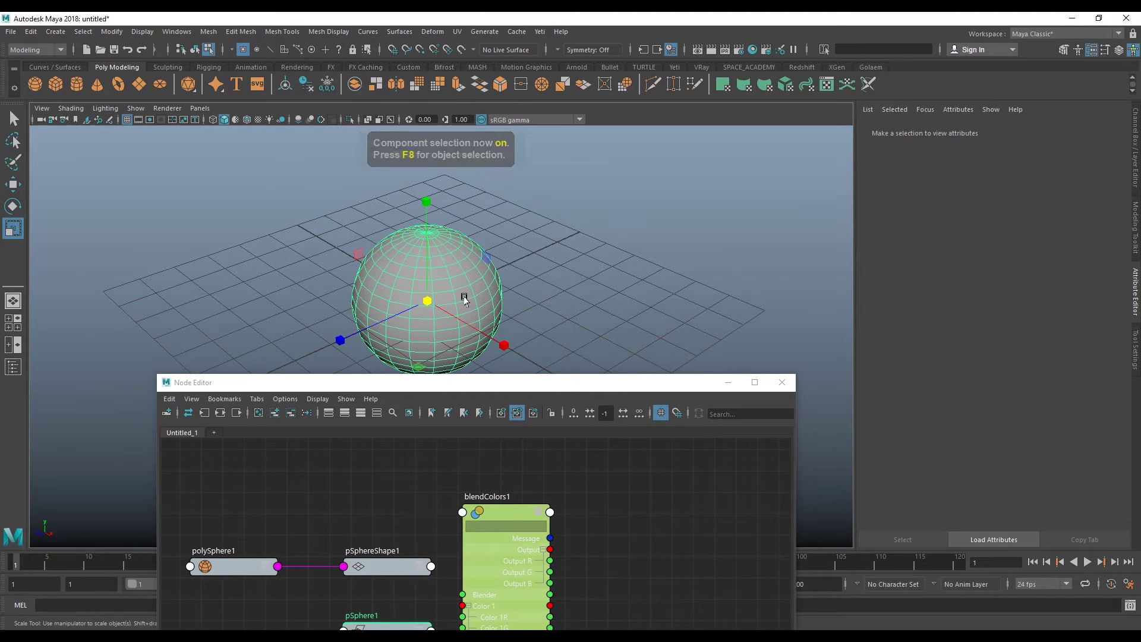
right_click_drag(464, 256, 473, 548)
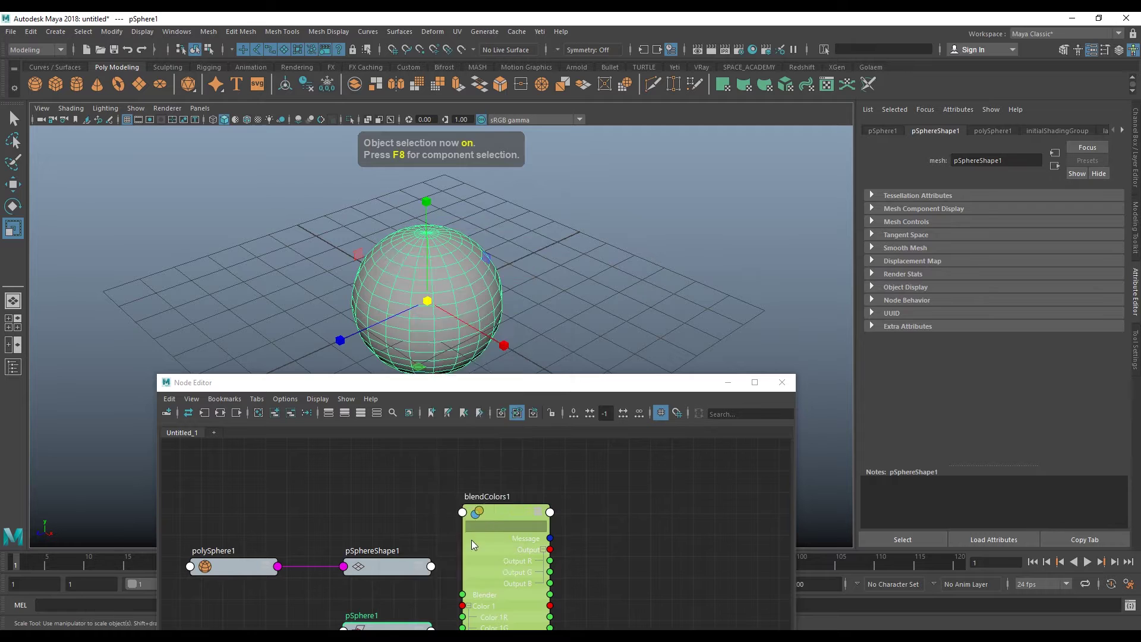
left_click_drag(440, 226, 716, 146)
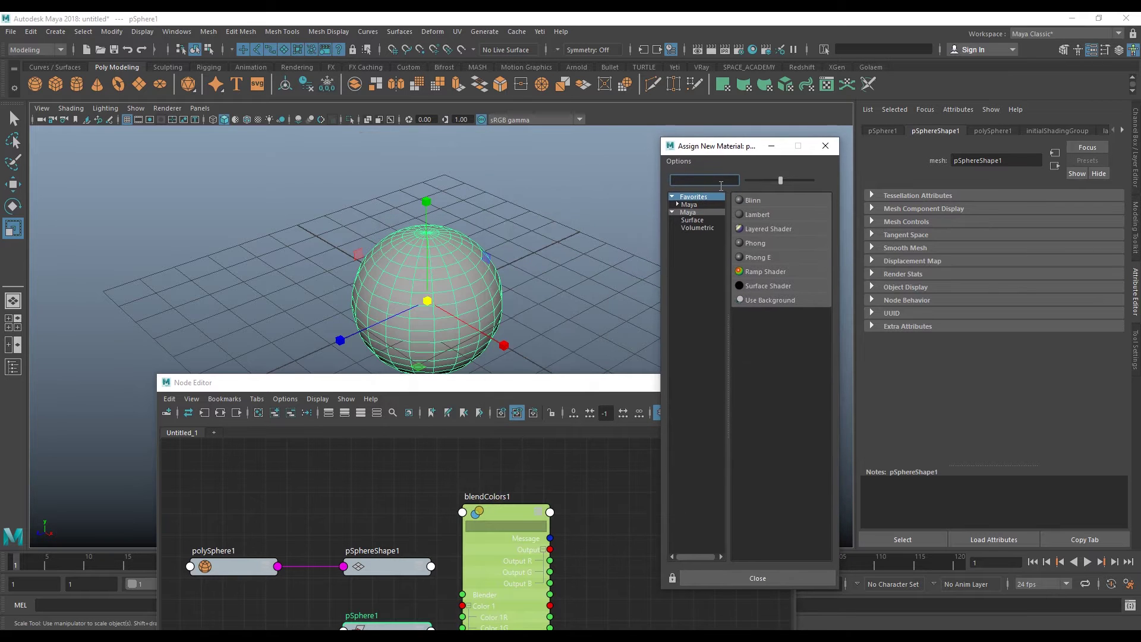
left_click(757, 244)
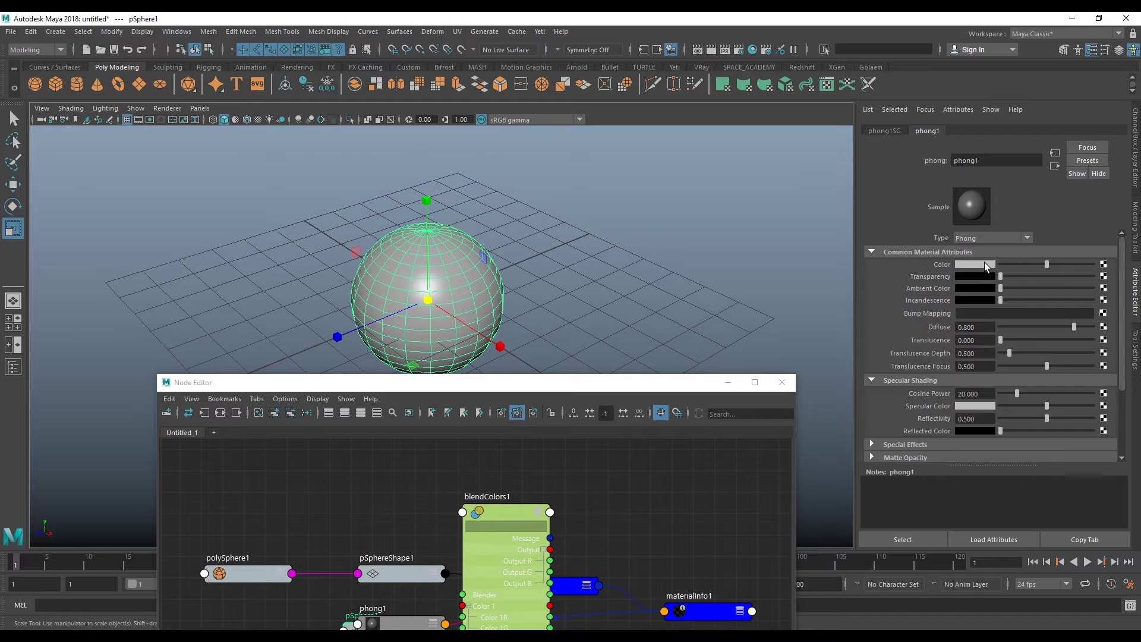
- Move the Node Editor to the upper left and frame all nodes in the graph
middle_click_drag(983, 264, 667, 296)
left_click_drag(636, 291, 698, 337, "alt")
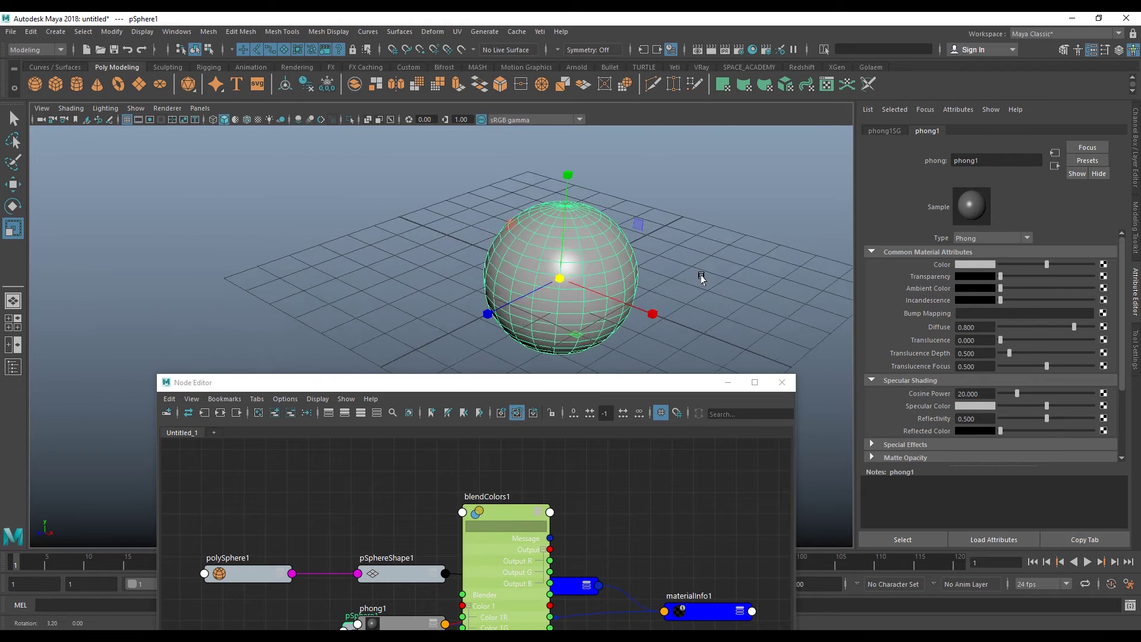
key("q")
middle_click_drag(606, 511, 597, 460, "alt")
mouse_move(510, 393)
left_mouse_down()
mouse_move(410, 61)
mouse_move(369, 48)
mouse_move(375, 73)
left_mouse_up()
mouse_move(684, 452)
left_mouse_down("alt")
mouse_move(806, 400)
mouse_move(707, 356)
mouse_move(797, 366)
left_mouse_up("alt")
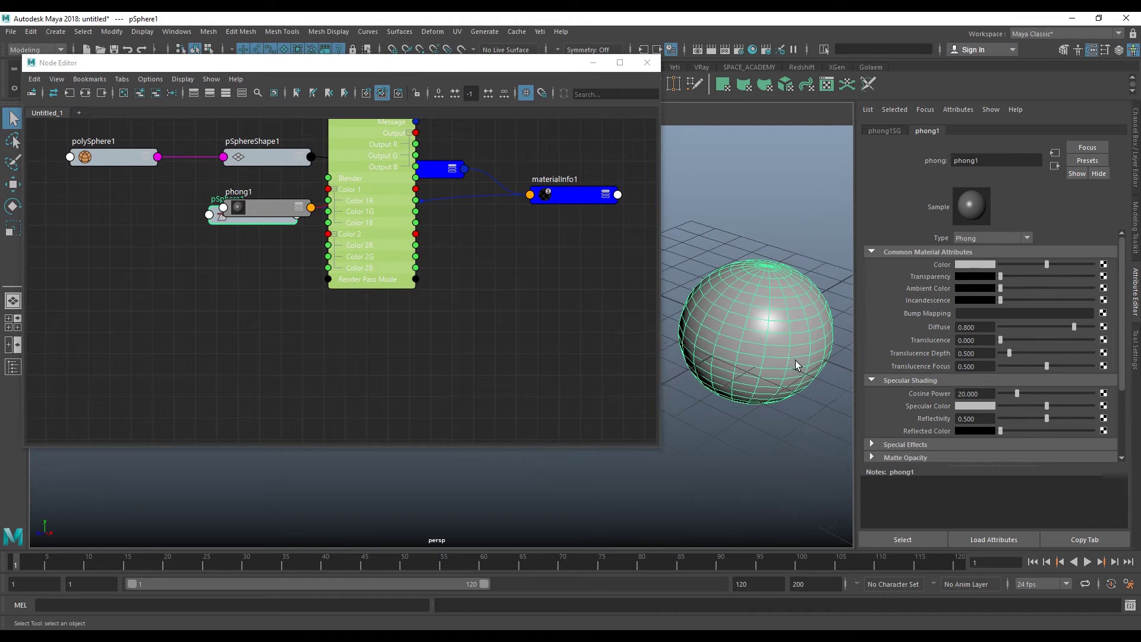
left_click(428, 349)
key("a")
left_click(401, 324)
mouse_move(401, 324)
left_mouse_down()
mouse_move(414, 465)
mouse_move(455, 456)
left_mouse_up()
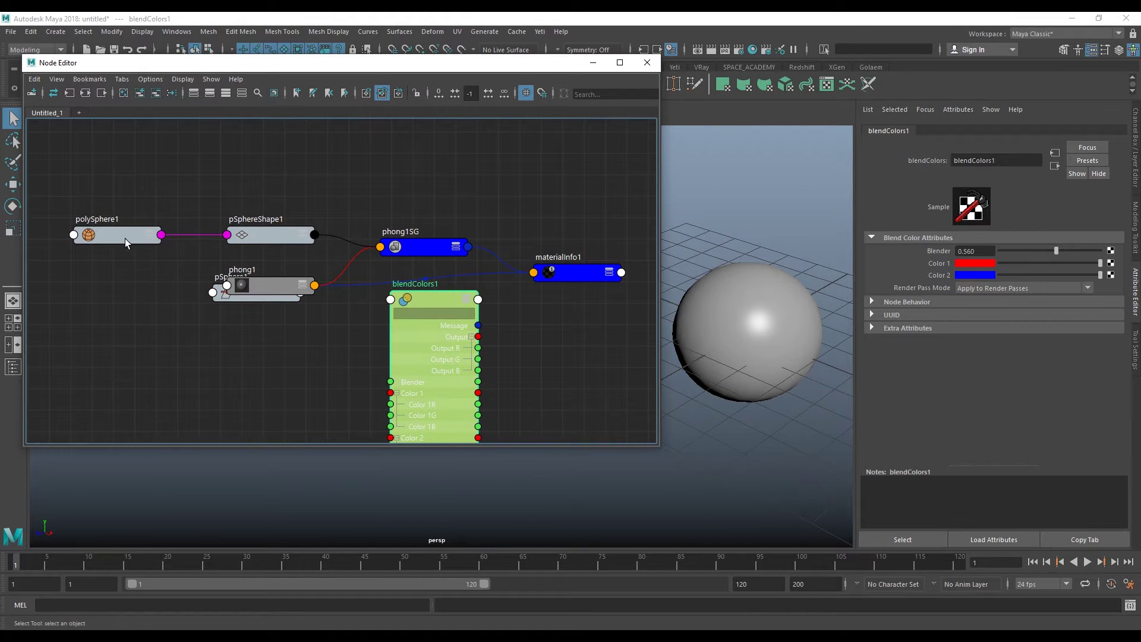
- Remove polySphere1, pSphereShape1, phong1SG and materialInfo1 from the graph
left_click_drag(126, 243, 194, 159)
mouse_move(268, 236)
left_mouse_down()
mouse_move(263, 174)
mouse_move(146, 108)
left_mouse_up()
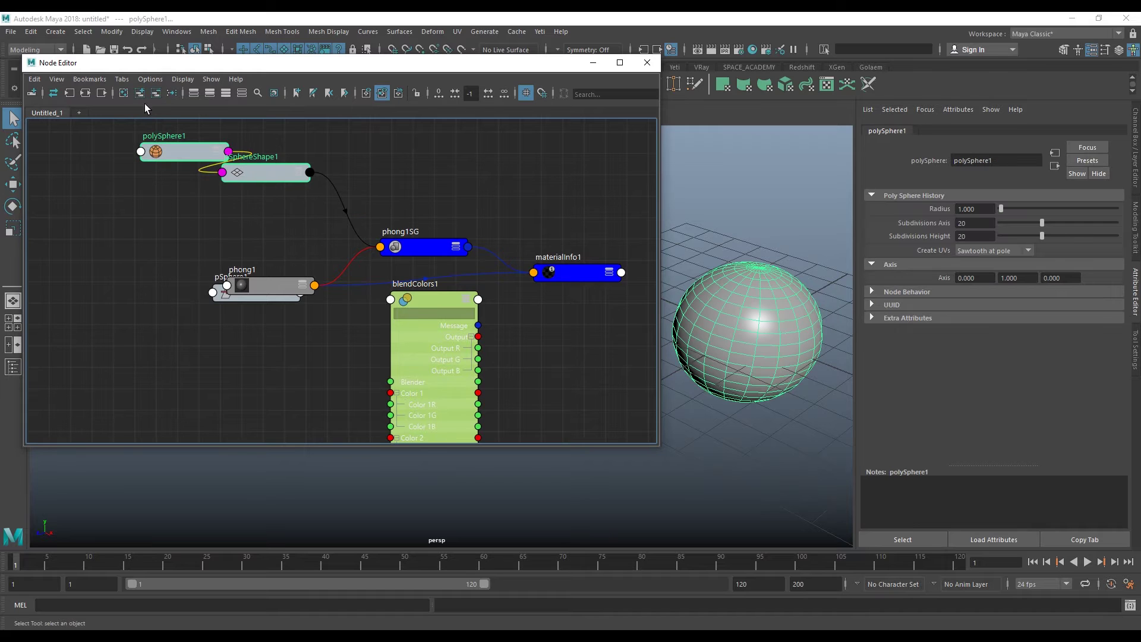
left_click(156, 93)
left_click_drag(432, 248, 501, 196)
mouse_move(567, 279)
left_mouse_down()
mouse_move(594, 200)
mouse_move(603, 269)
left_mouse_up()
mouse_move(253, 275)
left_mouse_down()
mouse_move(454, 265)
mouse_move(564, 337)
left_mouse_up()
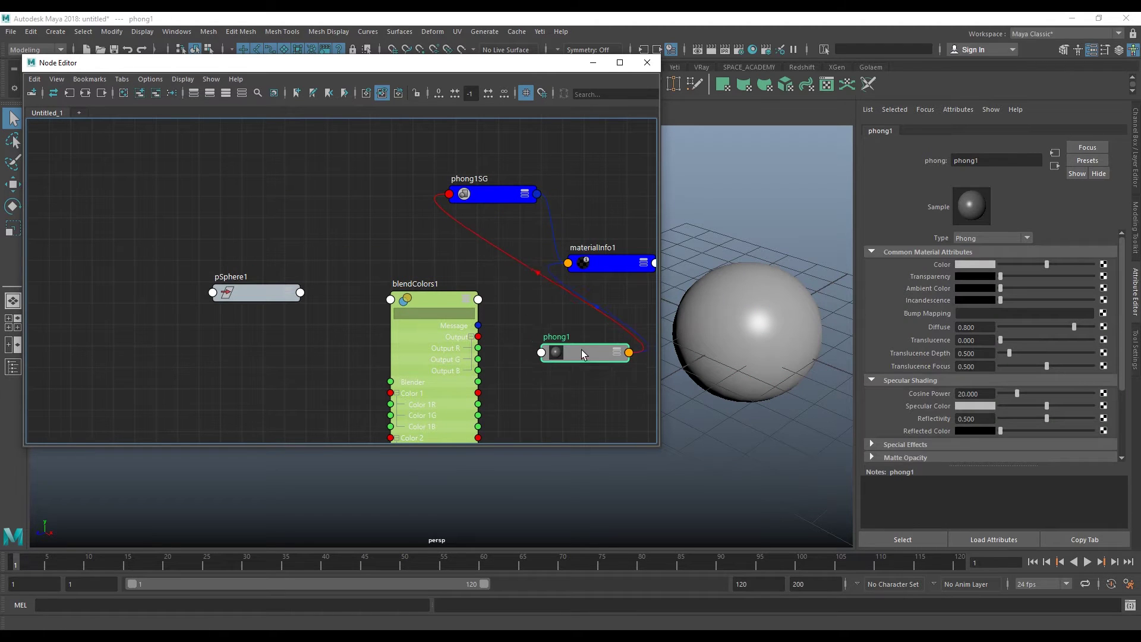
middle_click_drag(612, 268, 506, 236, "alt")
left_click_drag(387, 166, 564, 176)
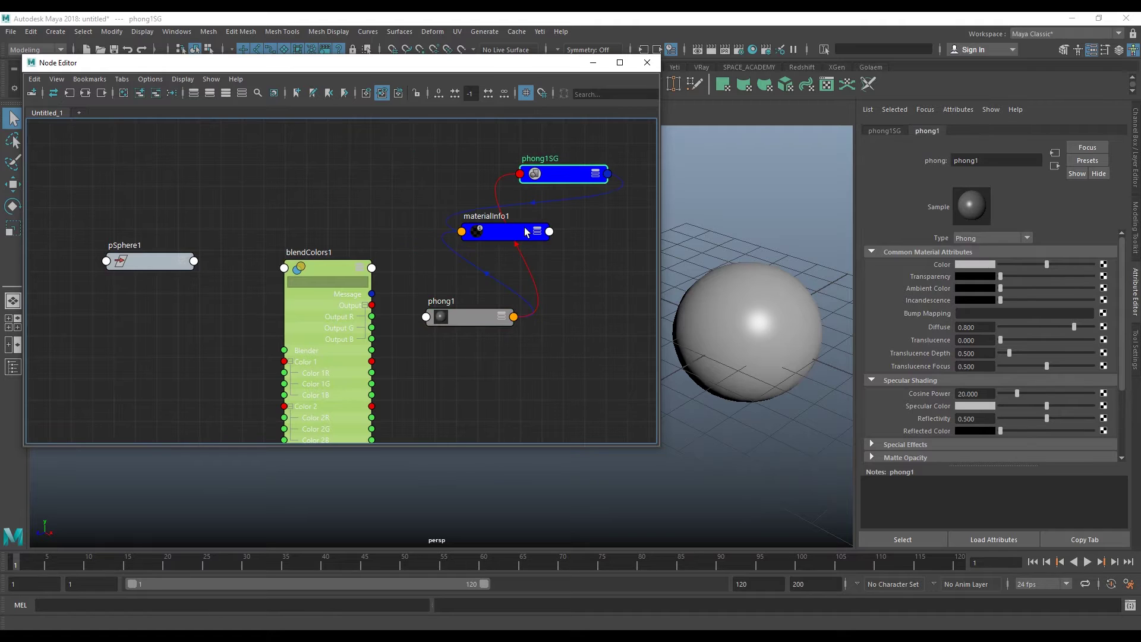
left_click_drag(509, 232, 590, 171)
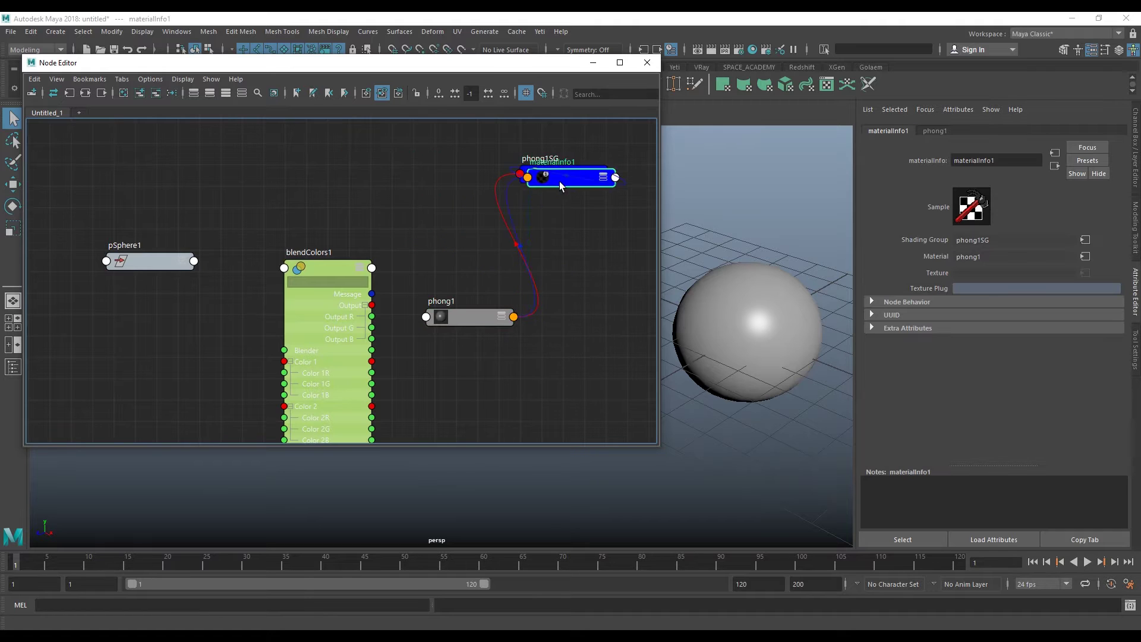
left_click(155, 93)
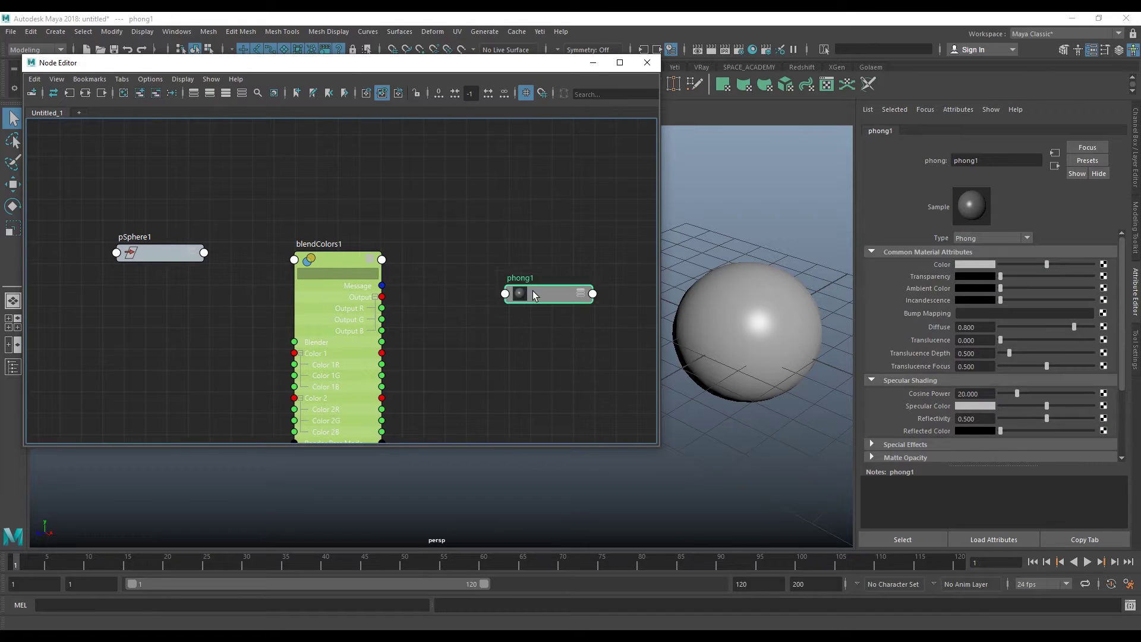
- Arrange pSphere1, phong1 and blendColors1, and set Color 1 to white
left_click_drag(479, 319, 521, 292)
mouse_move(806, 187)
left_mouse_down()
mouse_move(724, 433)
mouse_move(763, 362)
left_mouse_up()
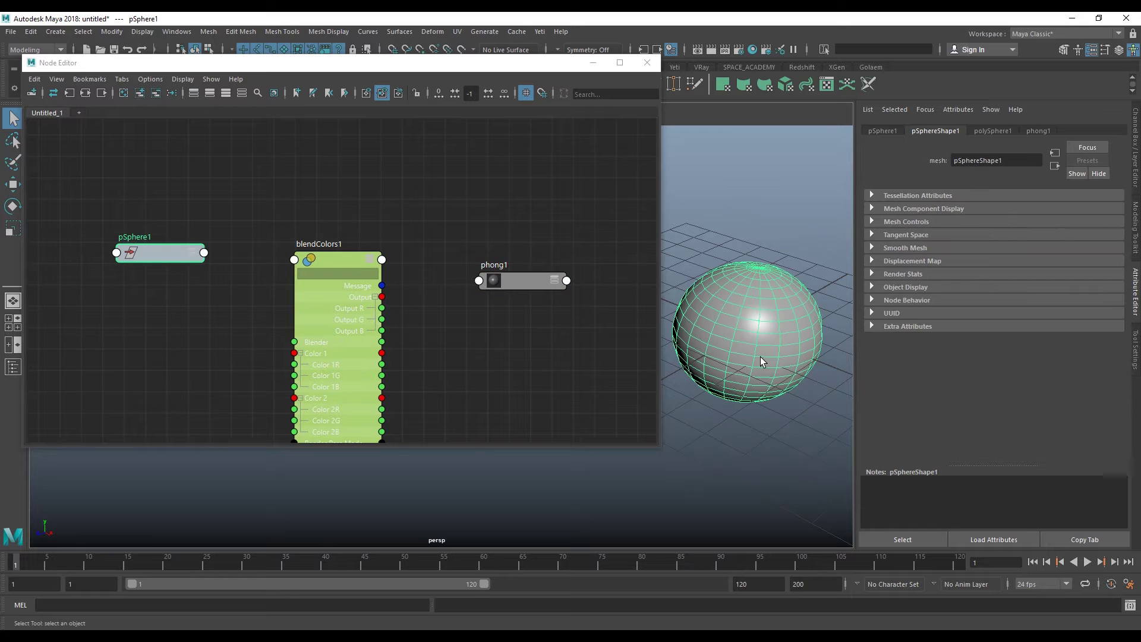
mouse_move(756, 274)
left_mouse_down("alt")
mouse_move(768, 250)
mouse_move(739, 247)
mouse_move(772, 241)
mouse_move(547, 351)
left_mouse_up("alt")
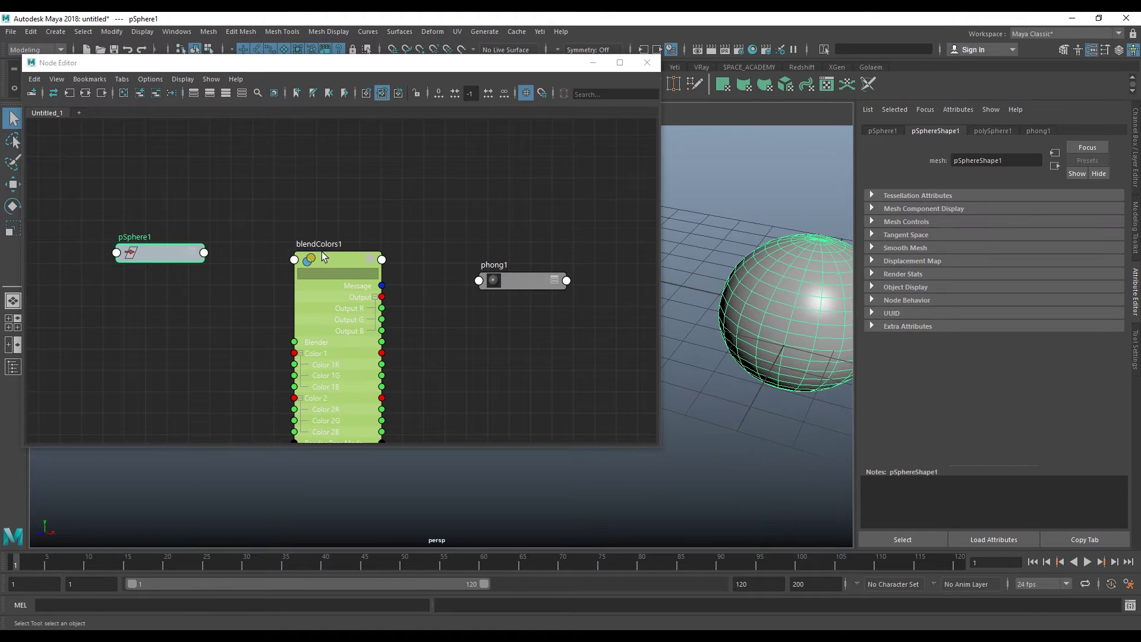
left_click_drag(322, 256, 336, 201)
left_click_drag(201, 252, 107, 206)
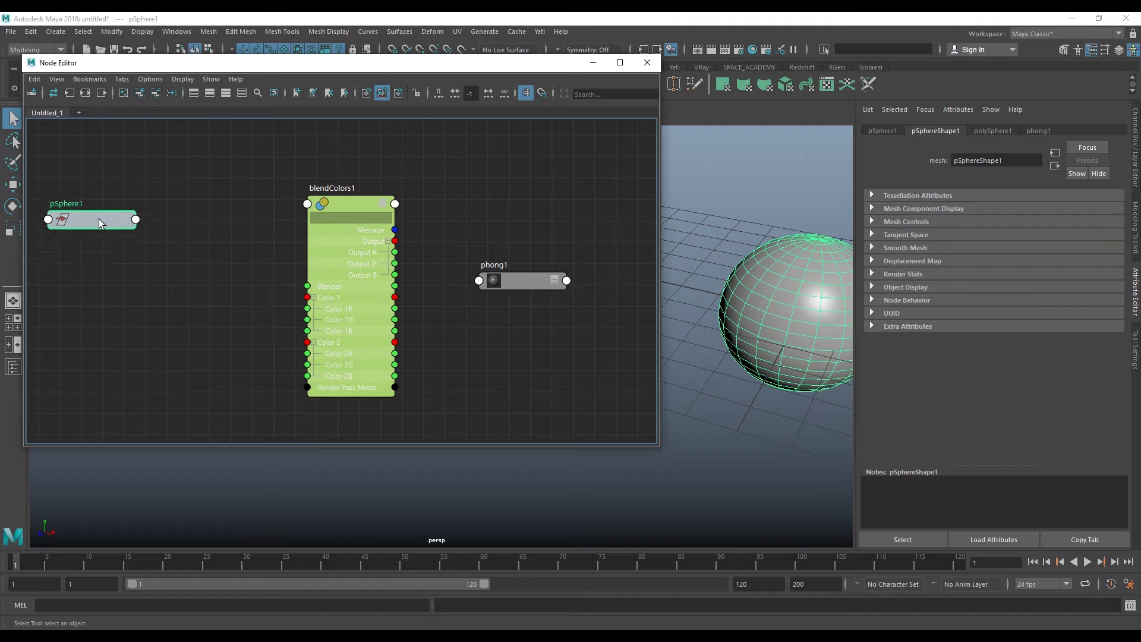
left_click_drag(380, 218, 354, 221)
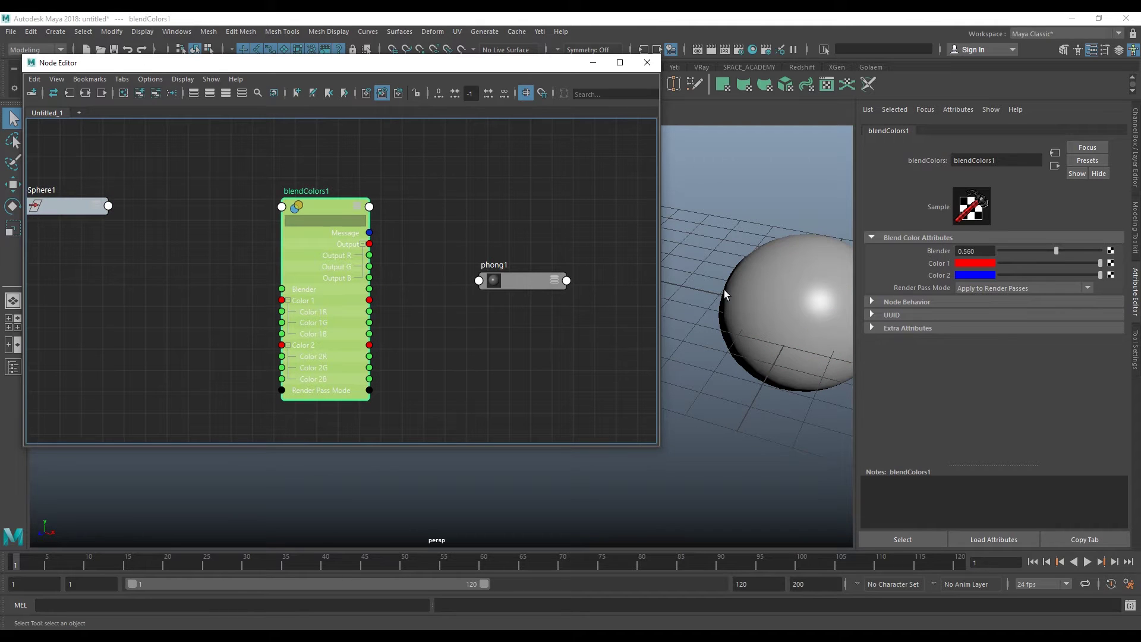
mouse_move(1101, 266)
left_mouse_down()
mouse_move(1132, 281)
mouse_move(1078, 284)
left_mouse_up()
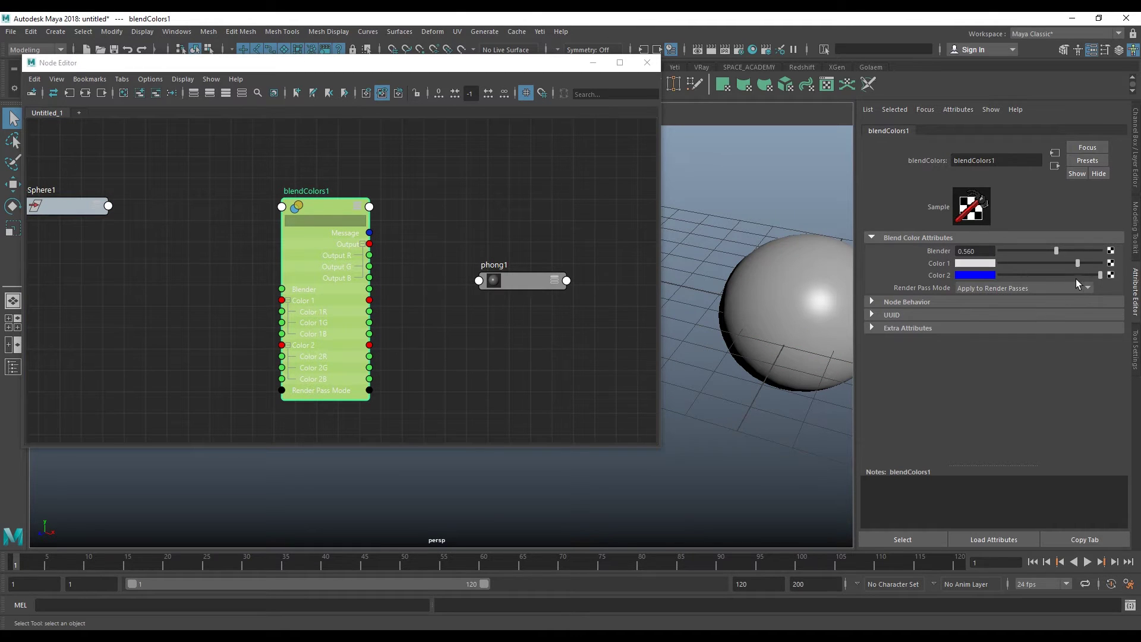
- Set blendColors1's Color 1 to bright green and move phong1 beside blendColors1
left_click(993, 264)
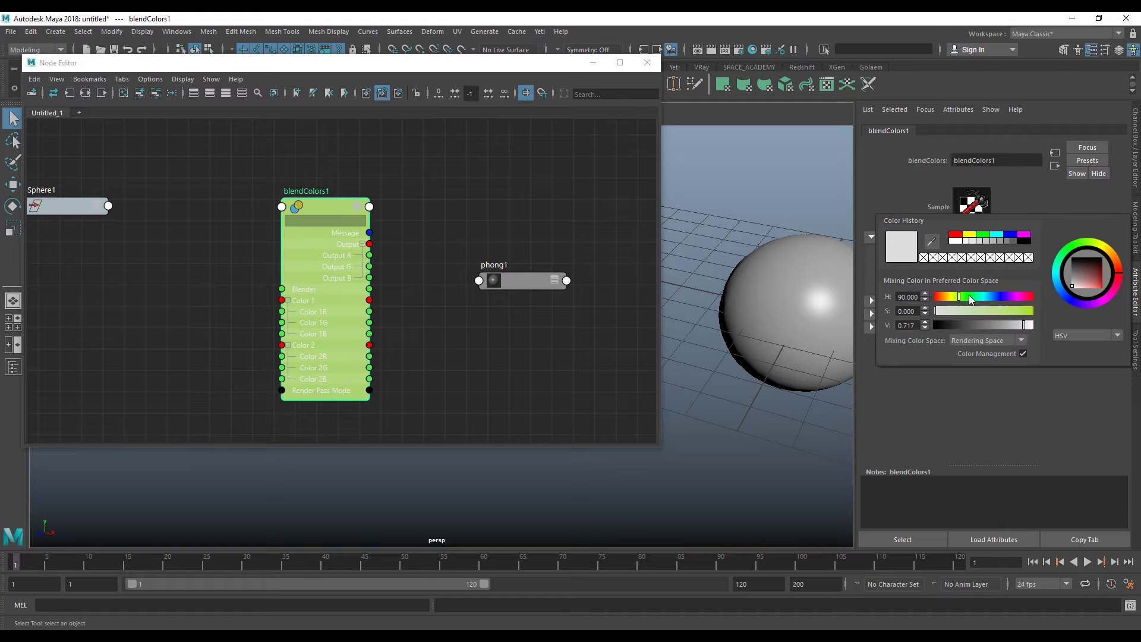
mouse_move(1094, 250)
left_mouse_down()
mouse_move(1077, 247)
mouse_move(1116, 298)
left_mouse_up()
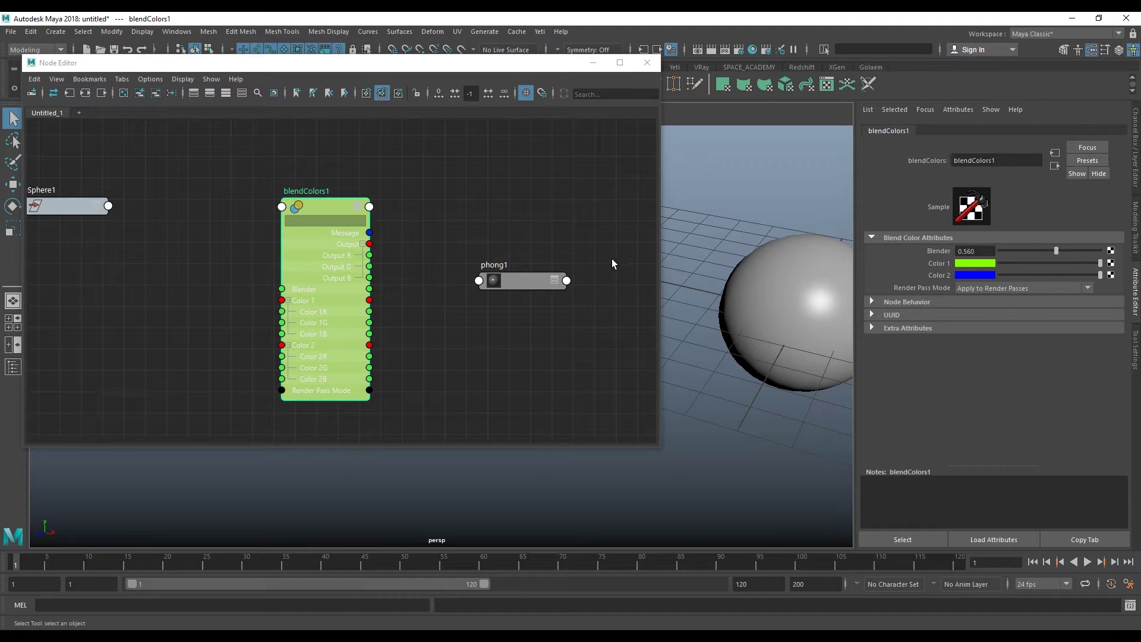
middle_click_drag(507, 215, 477, 235)
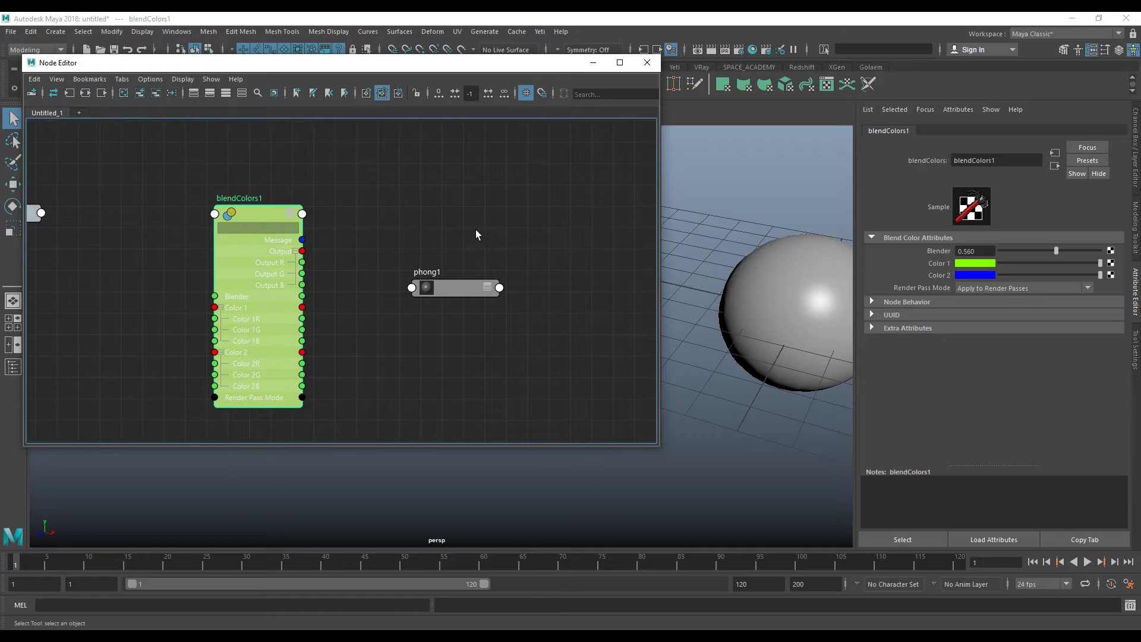
left_click_drag(466, 298, 485, 310)
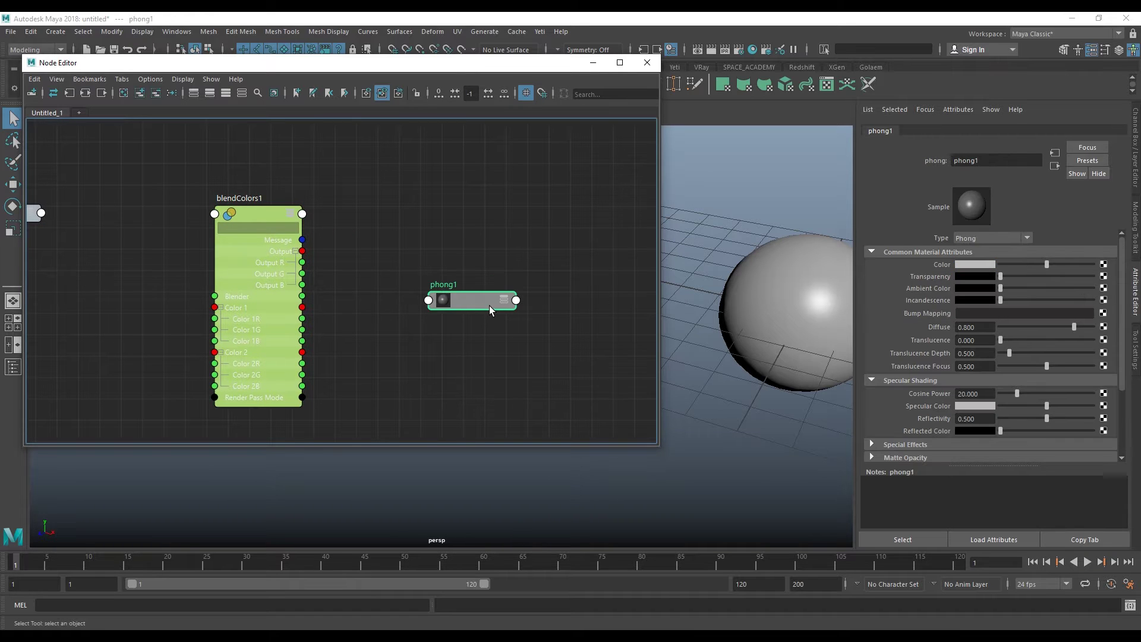
- Expand phong1, connect blendColors1 Output to phong1 Color, and tidy the node layout
left_click(504, 307)
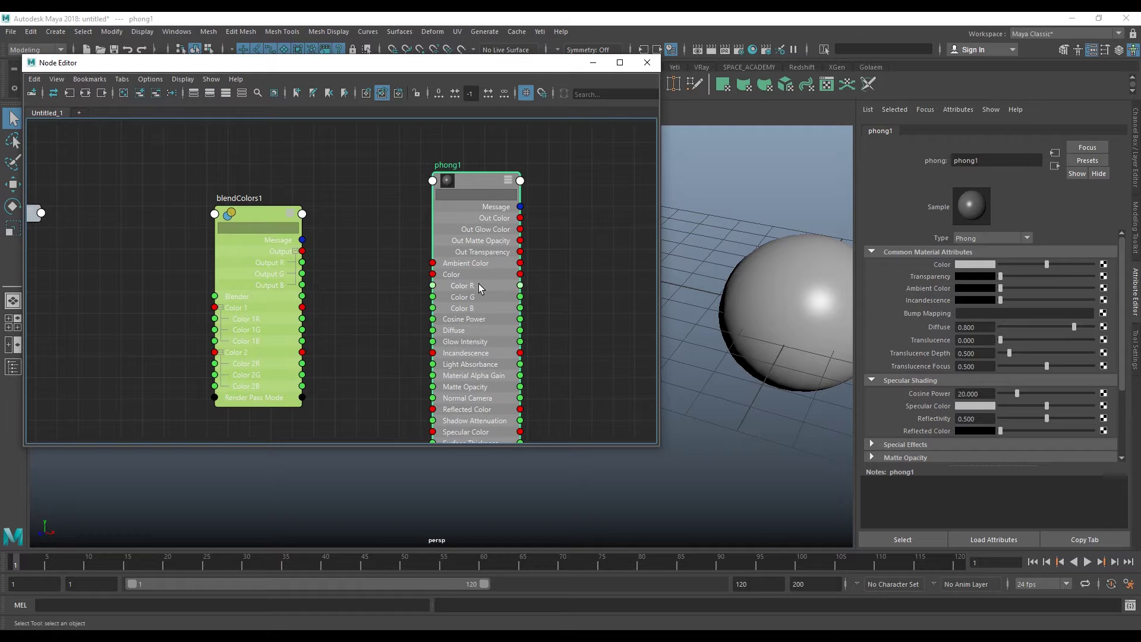
left_click(447, 275)
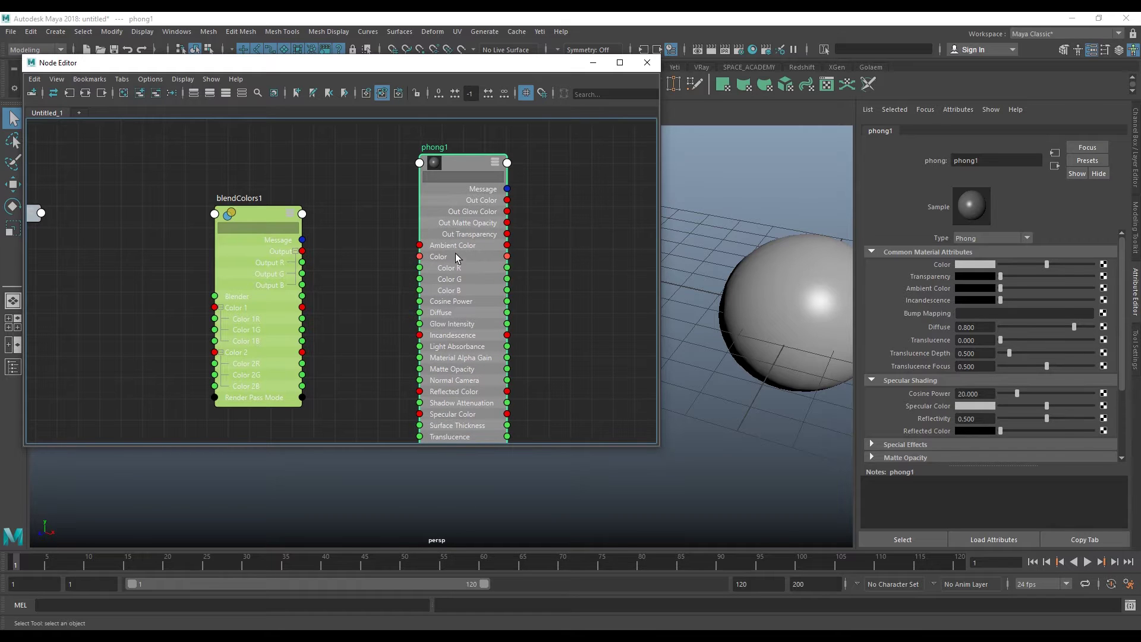
left_click_drag(473, 266, 507, 261)
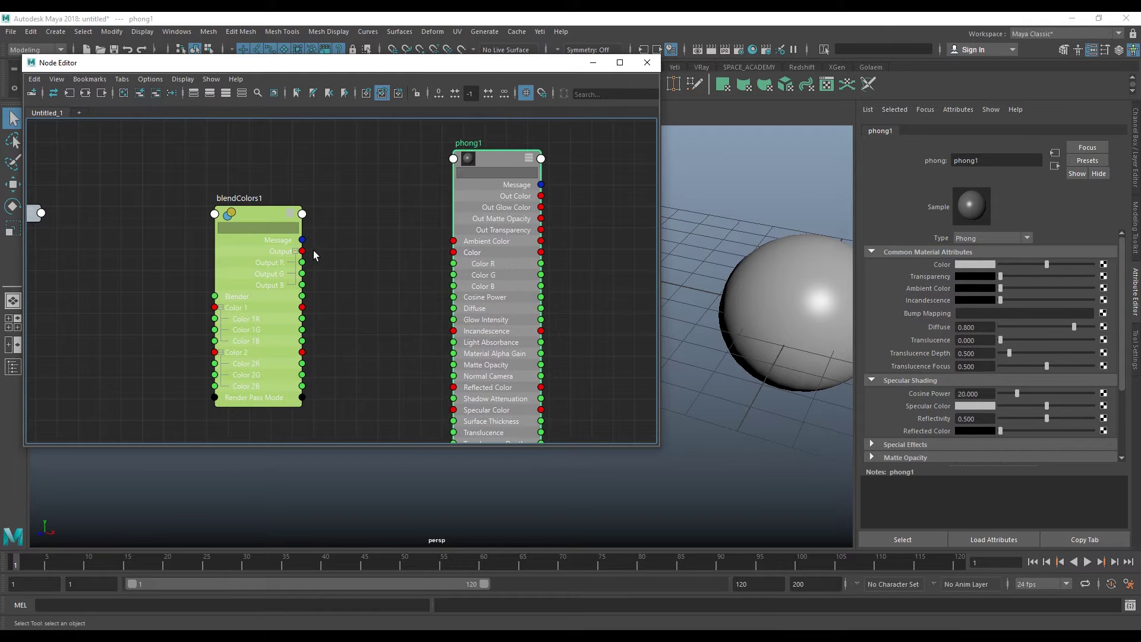
mouse_move(303, 252)
left_mouse_down()
mouse_move(378, 288)
mouse_move(454, 253)
left_mouse_up()
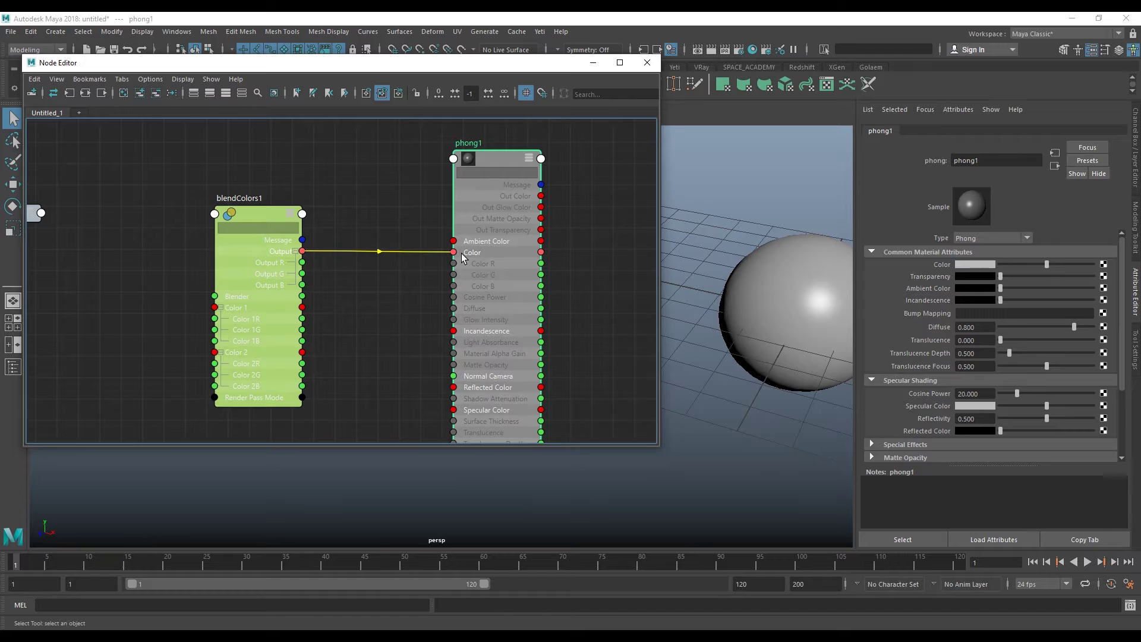
left_click_drag(282, 289, 328, 286)
mouse_move(395, 312)
middle_mouse_down("alt")
mouse_move(357, 250)
mouse_move(367, 308)
middle_mouse_up("alt")
left_click_drag(455, 294, 523, 324)
mouse_move(427, 301)
middle_mouse_down("alt")
mouse_move(512, 257)
mouse_move(527, 229)
mouse_move(489, 244)
mouse_move(456, 299)
middle_mouse_up("alt")
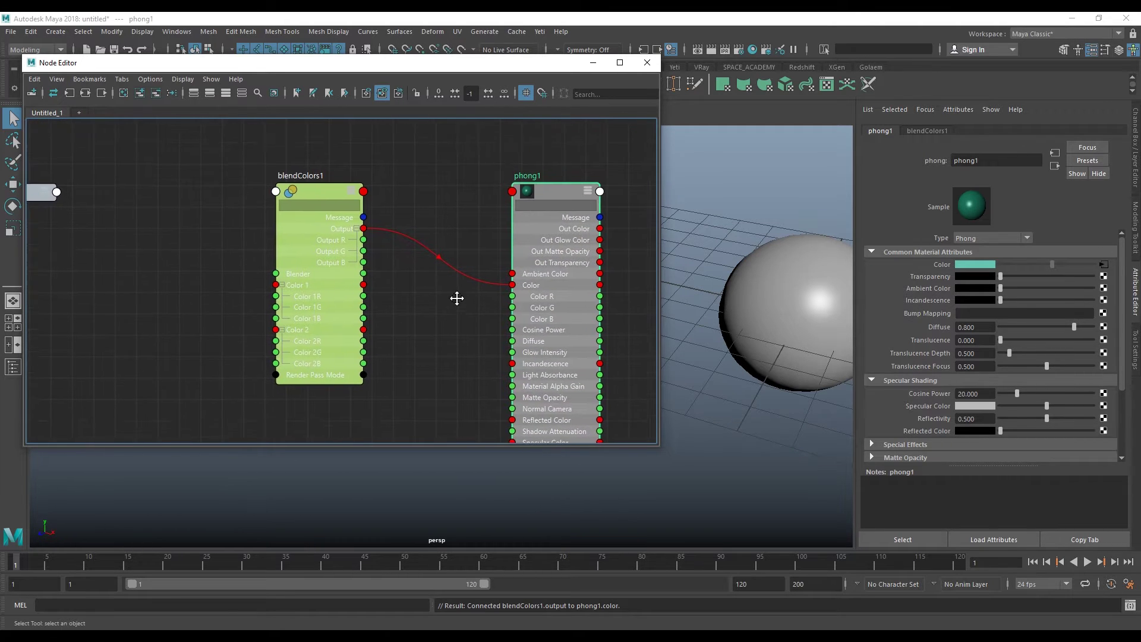
left_click(326, 197)
left_click_drag(476, 66, 447, 171)
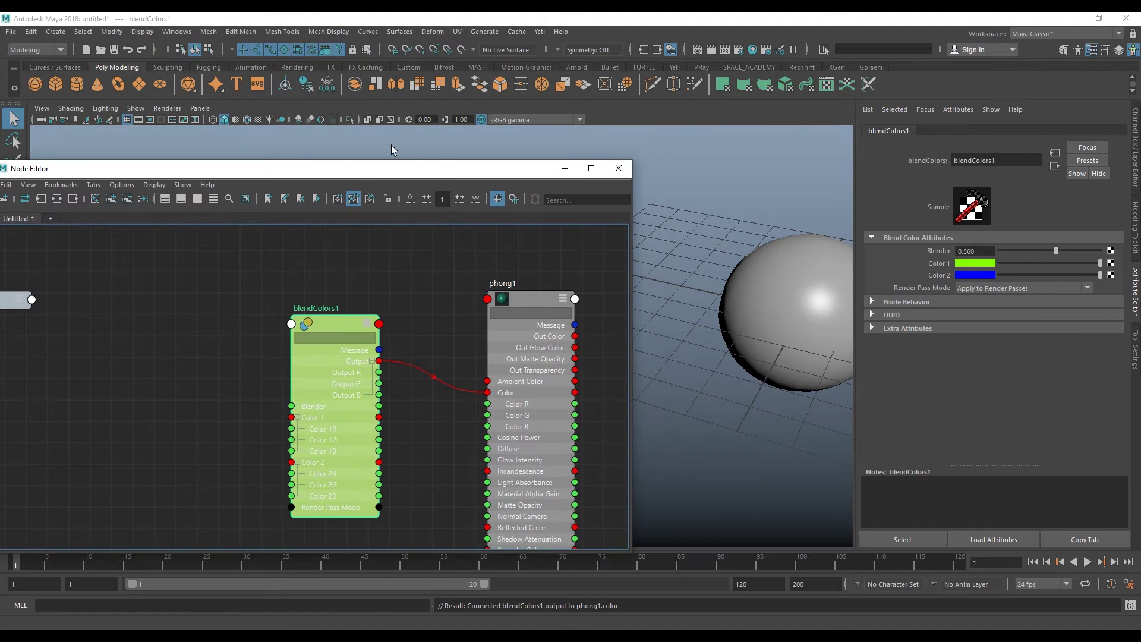
- Turn on textured shading so the sphere shows its material colour
left_click(259, 120)
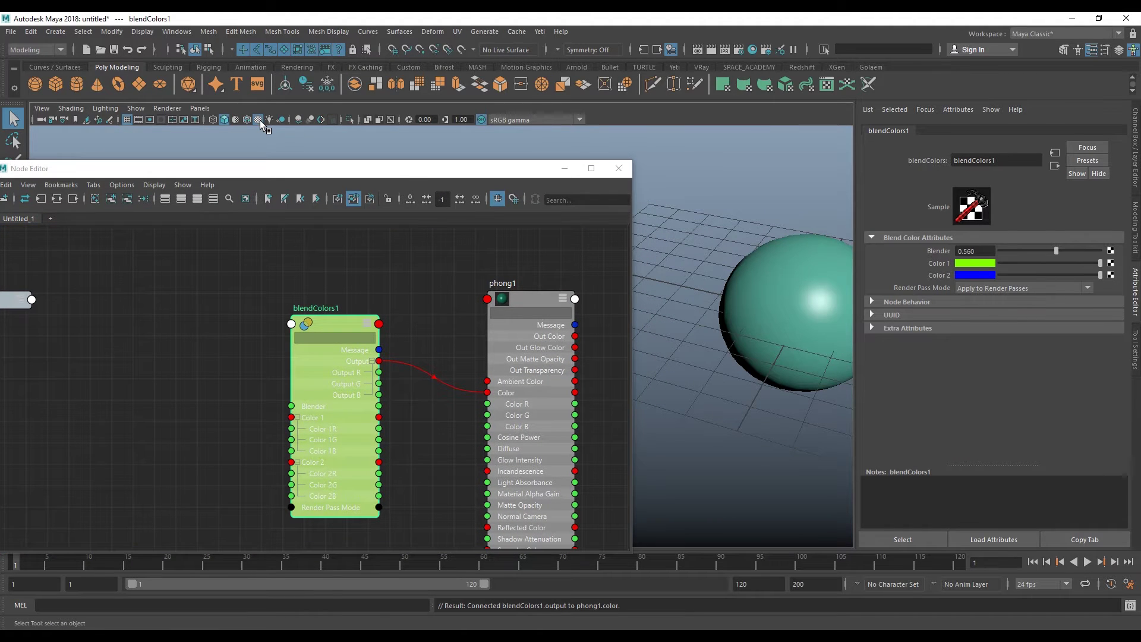
left_click_drag(416, 175, 413, 156)
mouse_move(739, 237)
left_mouse_down("alt")
mouse_move(722, 232)
mouse_move(734, 256)
left_mouse_up("alt")
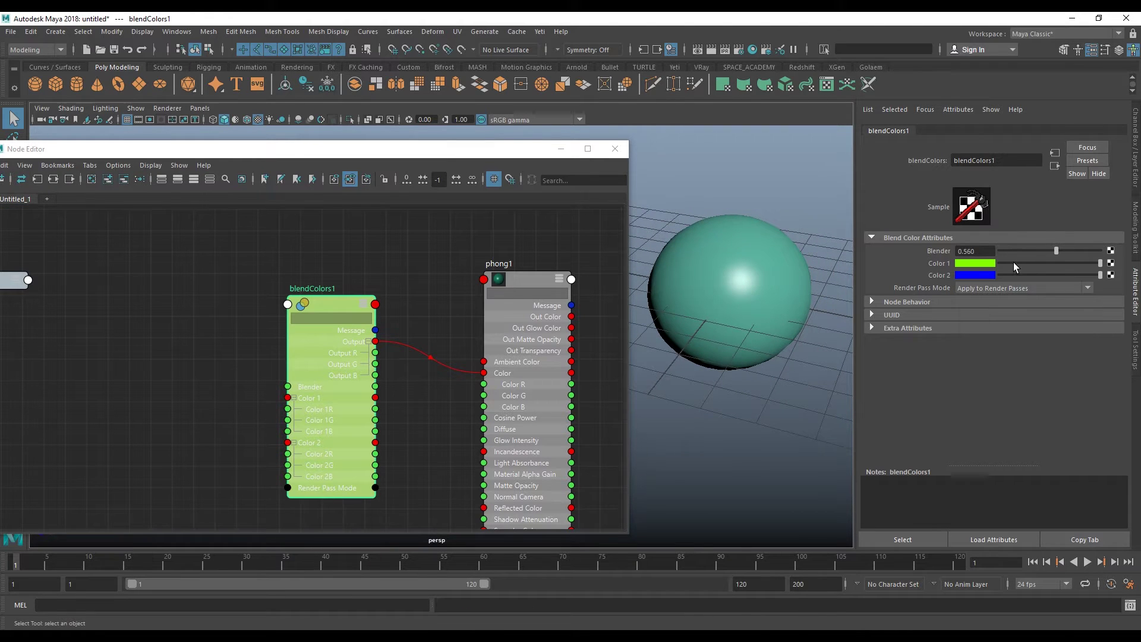
- Set blendColors1's Color 2 to red, turning the sphere yellow
left_click(980, 261)
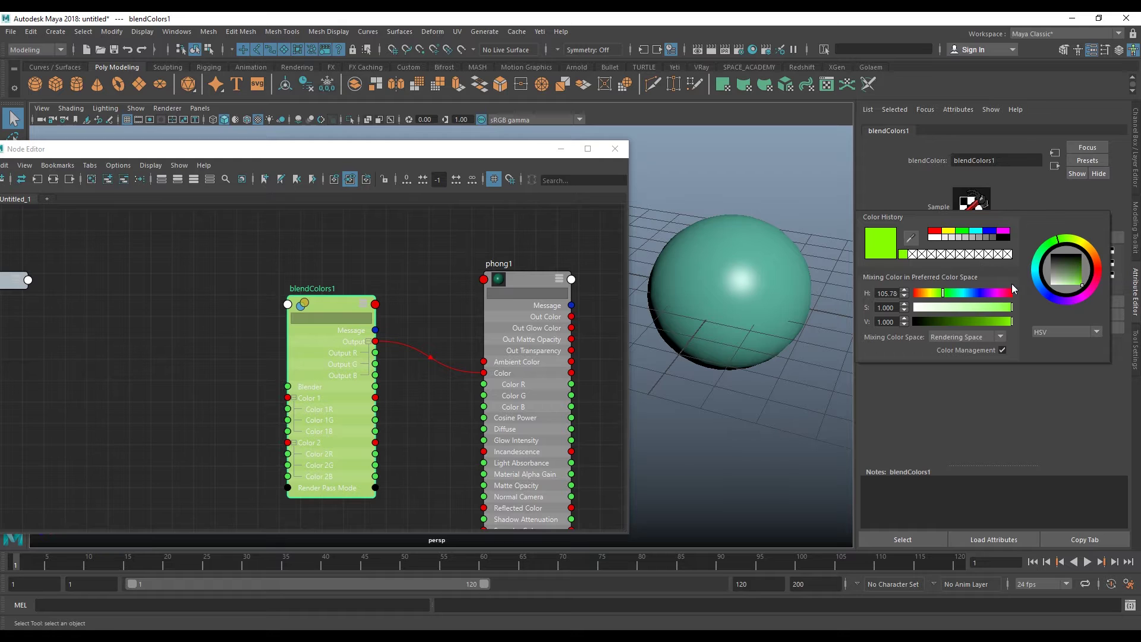
left_click(976, 274)
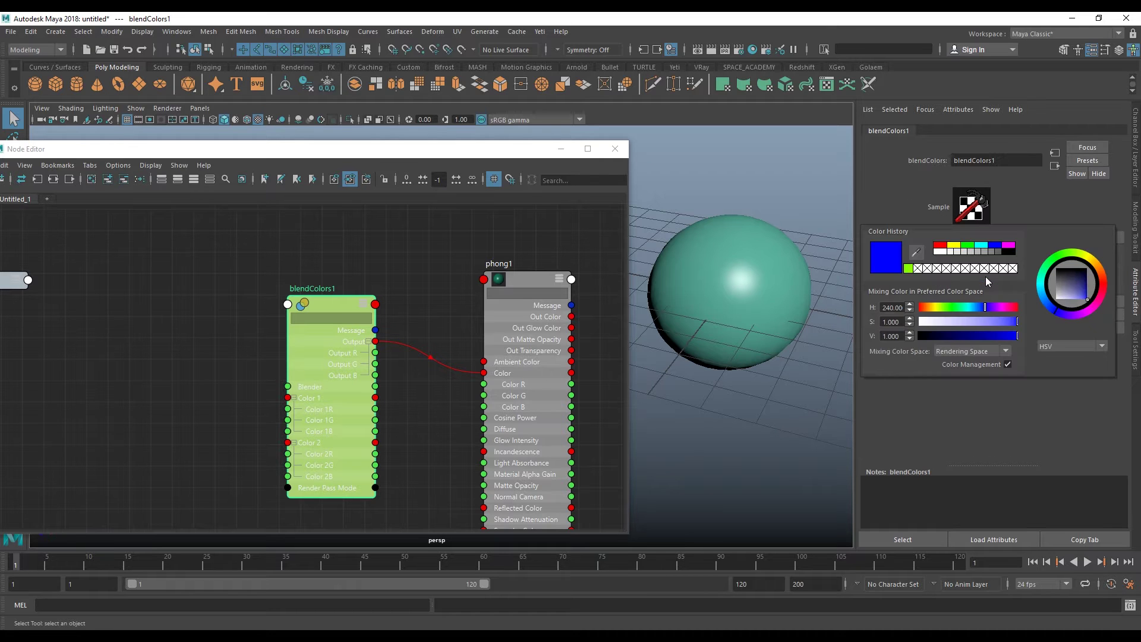
left_click(943, 246)
mouse_move(833, 230)
middle_mouse_down("alt")
mouse_move(757, 256)
mouse_move(768, 261)
middle_mouse_up("alt")
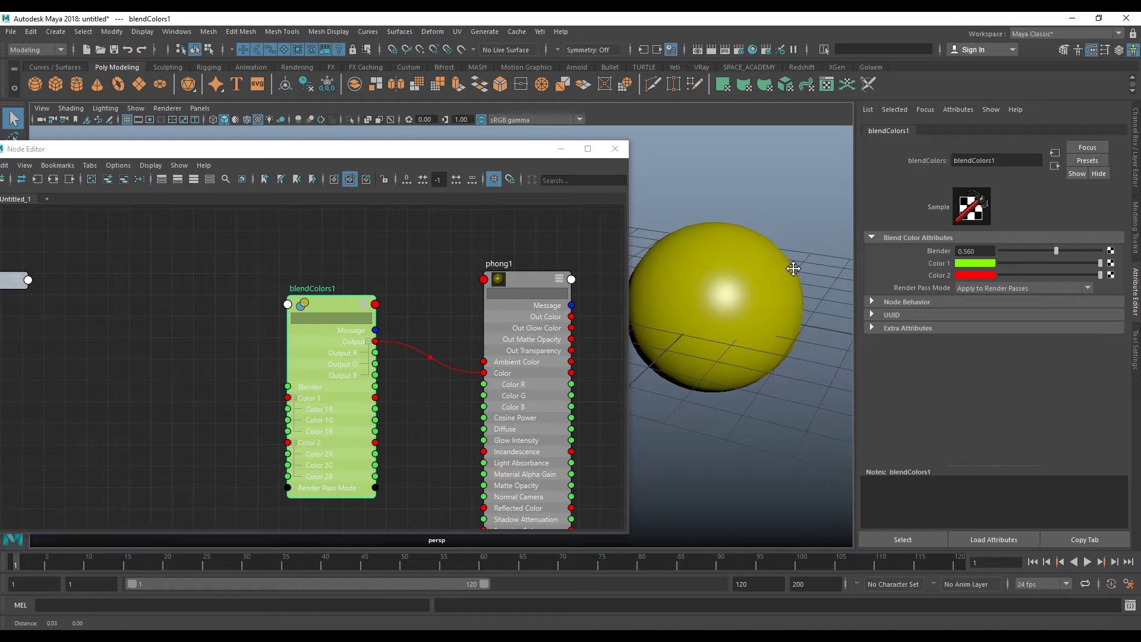
left_click_drag(789, 262, 800, 265, "alt")
- Enter 0.5 as blendColors1's Blender value
left_click_drag(830, 302, 812, 287, "alt")
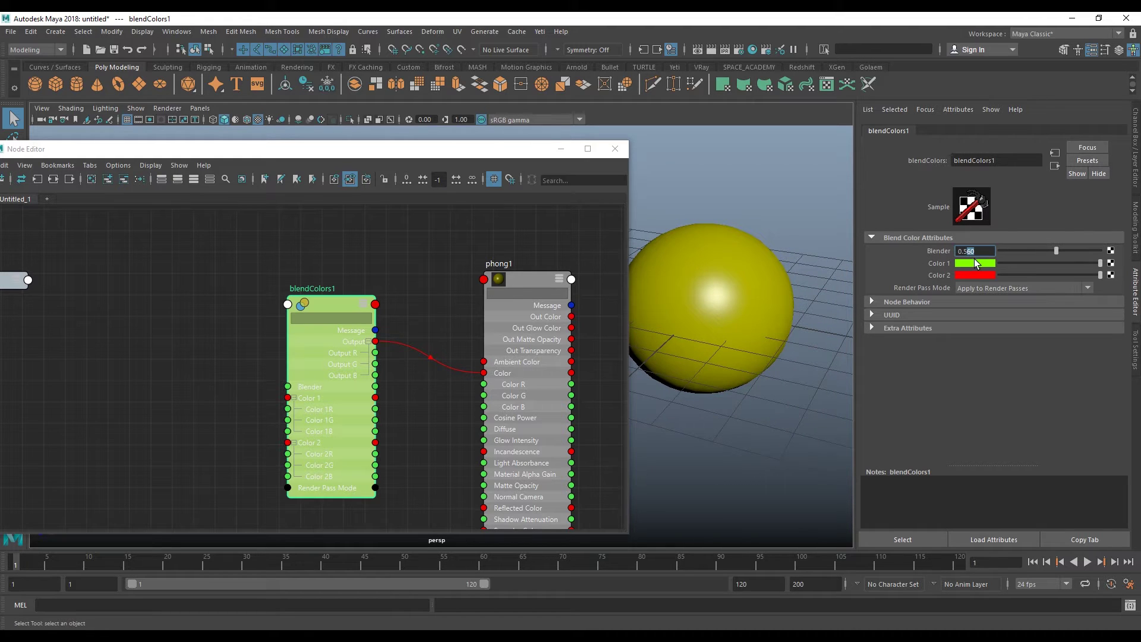
type("0")
key("Return")
mouse_move(780, 286)
left_mouse_down("alt")
mouse_move(797, 298)
mouse_move(772, 301)
mouse_move(786, 324)
left_mouse_up("alt")
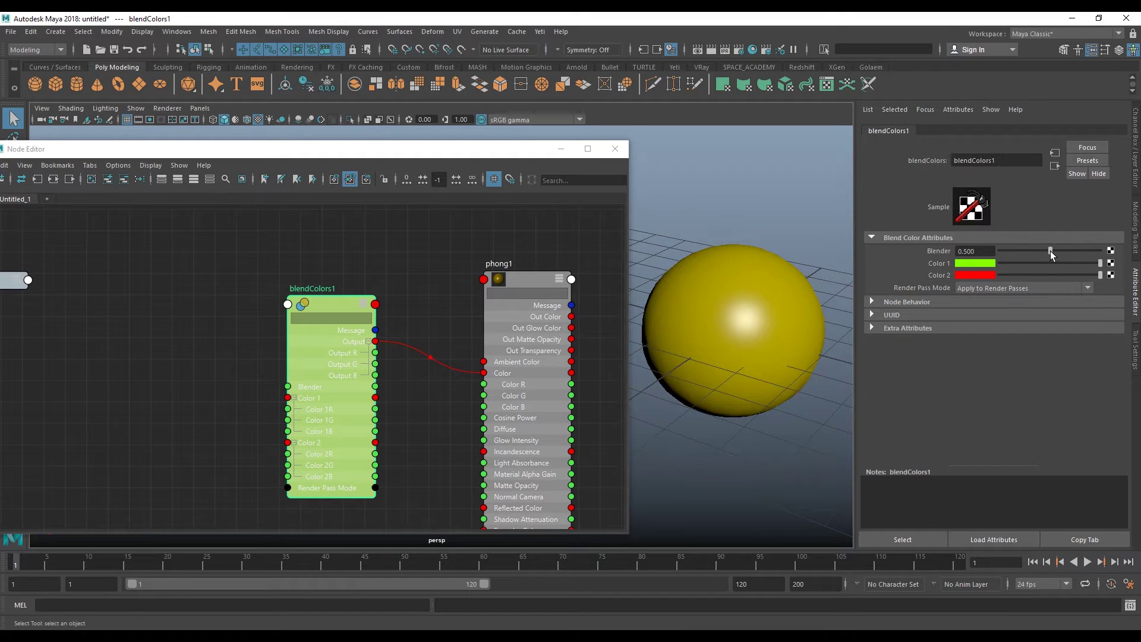
- Scrub Blender between 0 (red) and 1 (green), leaving it near 0.464
mouse_move(1050, 251)
left_mouse_down()
mouse_move(983, 251)
mouse_move(1117, 252)
left_mouse_up()
mouse_move(815, 307)
left_mouse_down("alt")
mouse_move(772, 301)
mouse_move(855, 295)
left_mouse_up("alt")
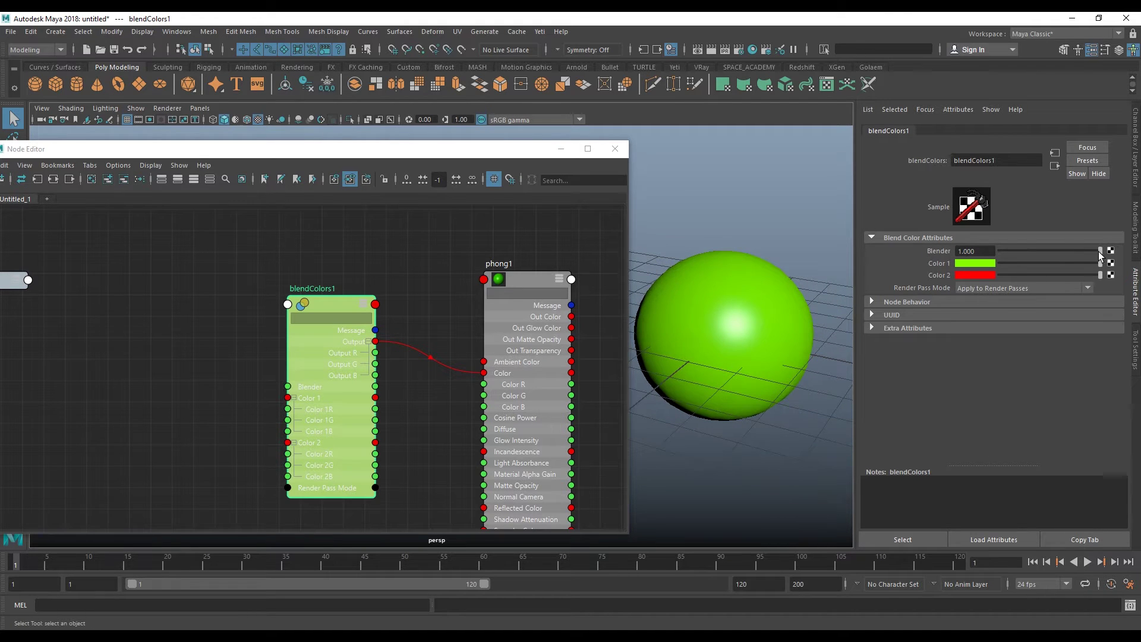
left_click_drag(1100, 252, 945, 262)
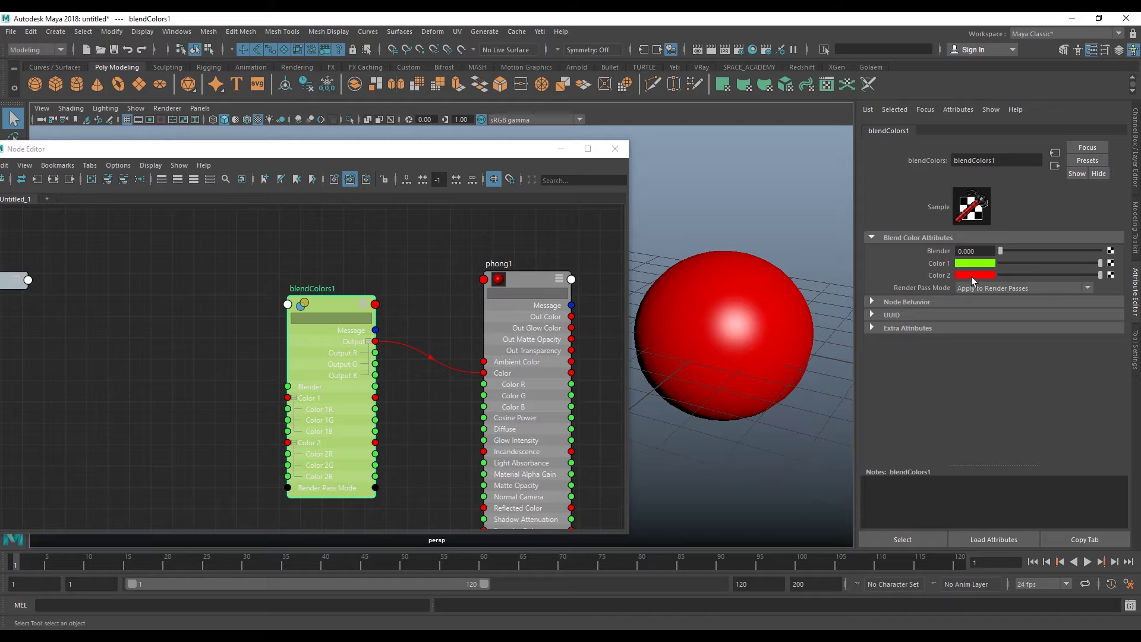
left_click_drag(1001, 250, 1139, 266)
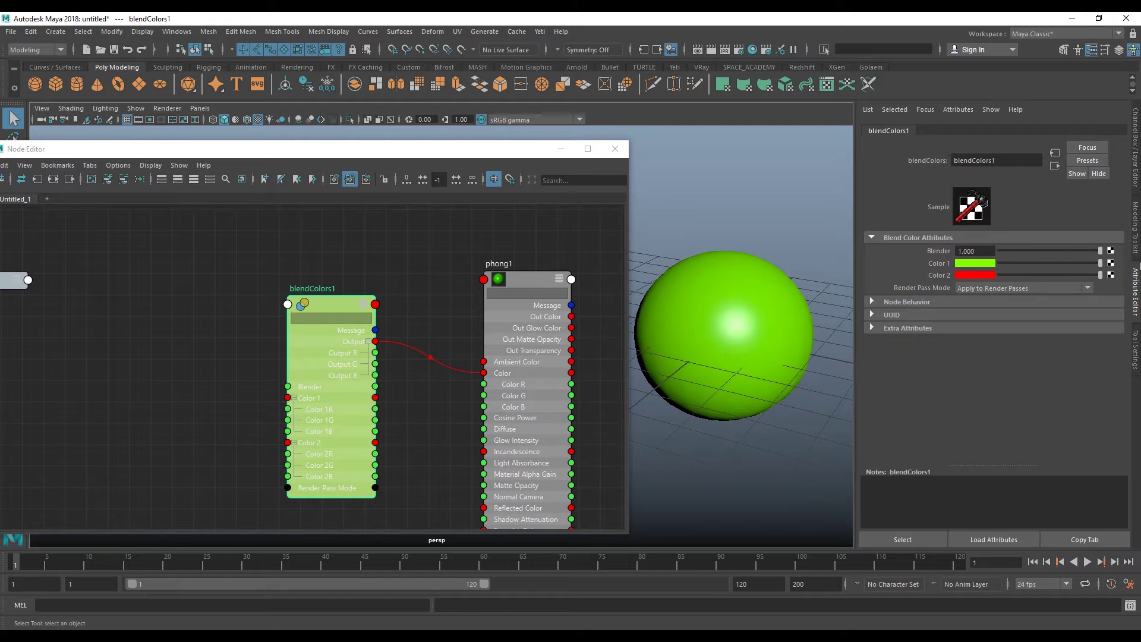
left_click_drag(787, 275, 803, 271, "alt")
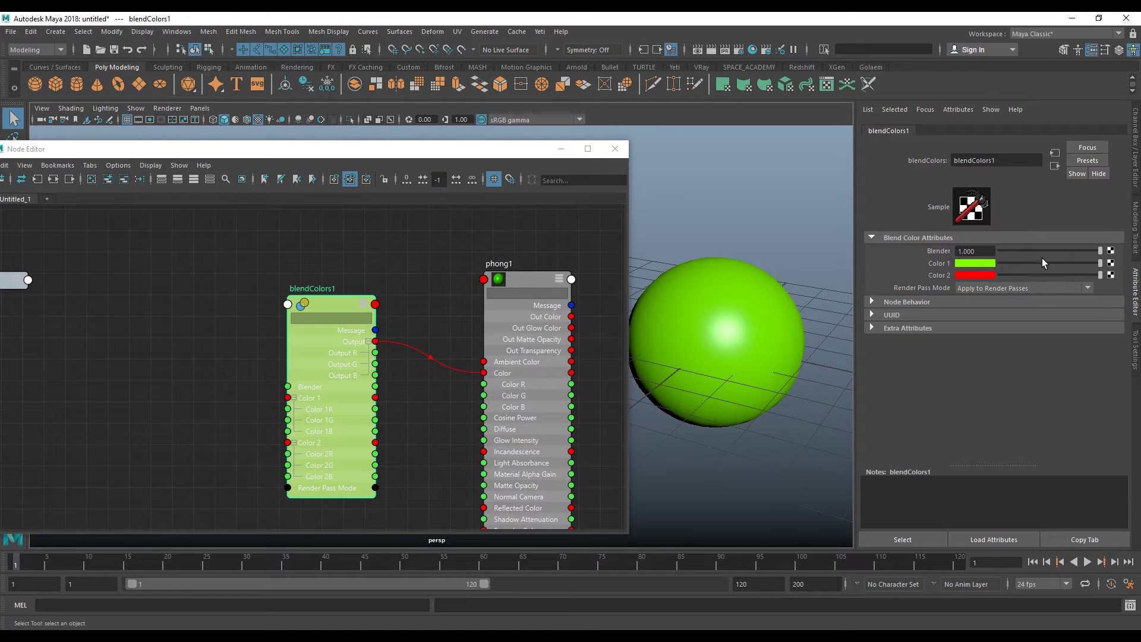
mouse_move(1069, 252)
left_mouse_down()
mouse_move(1088, 254)
mouse_move(1012, 259)
mouse_move(1099, 262)
mouse_move(997, 270)
mouse_move(1090, 266)
mouse_move(1025, 269)
mouse_move(1046, 273)
left_mouse_up()
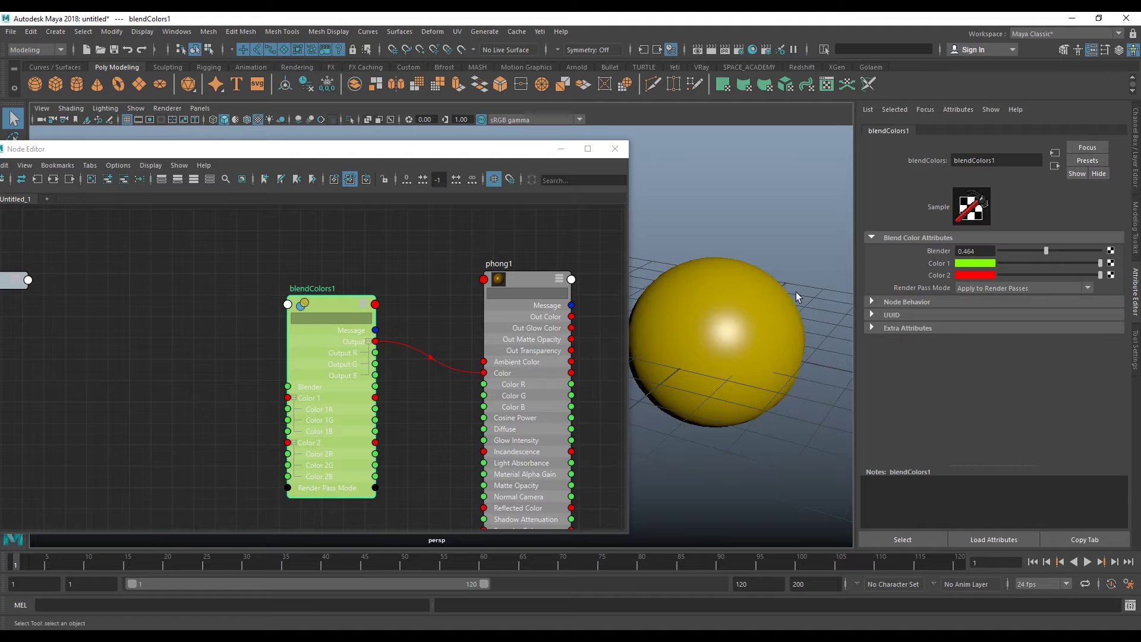
left_click_drag(351, 423, 331, 406)
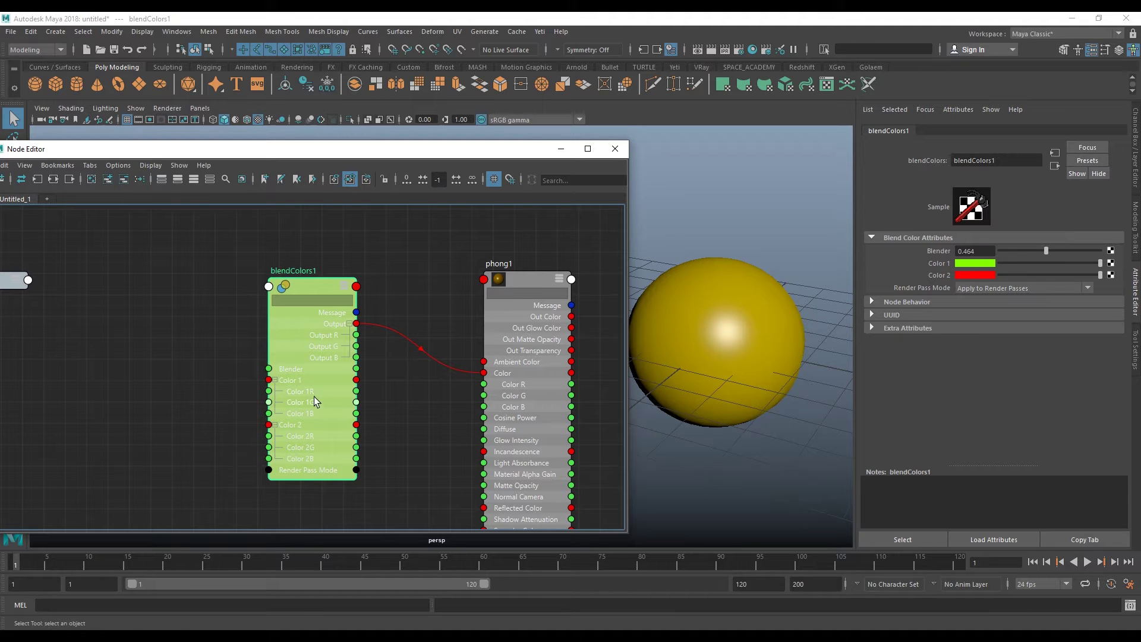
left_click_drag(314, 397, 301, 405)
- Create a polygon cube beside the yellow sphere and scale it up uniformly
left_click_drag(492, 156, 555, 402)
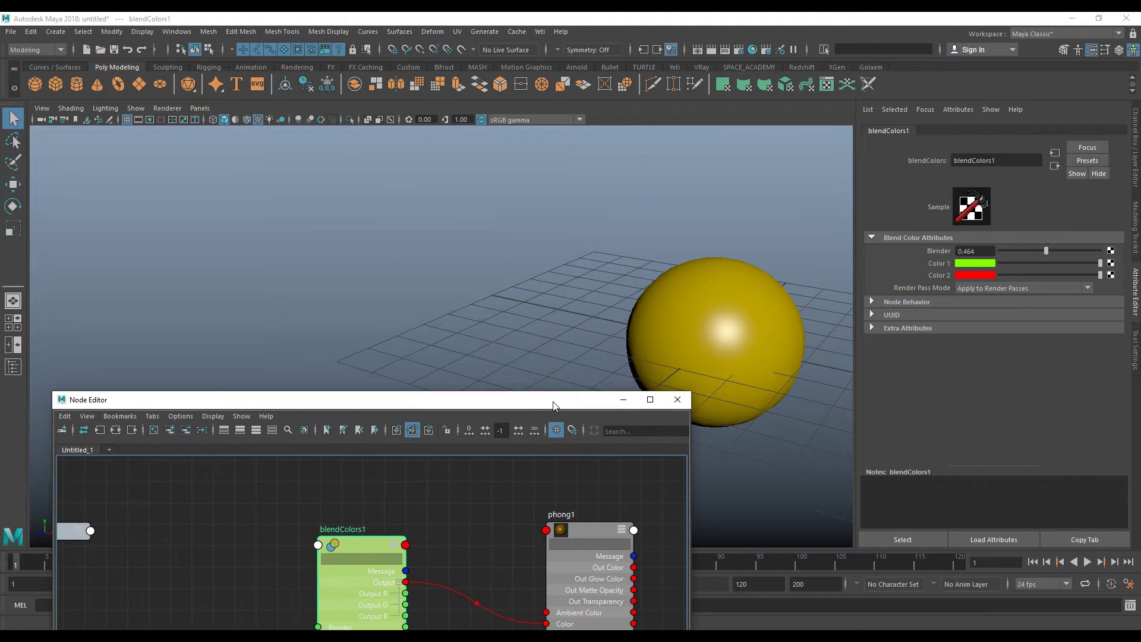
scroll(484, 254, "down", 3)
mouse_move(483, 254)
left_mouse_down("alt")
mouse_move(365, 241)
mouse_move(413, 313)
mouse_move(420, 277)
mouse_move(410, 262)
mouse_move(475, 306)
mouse_move(428, 293)
mouse_move(446, 294)
left_mouse_up("alt")
left_click(56, 83)
key("w")
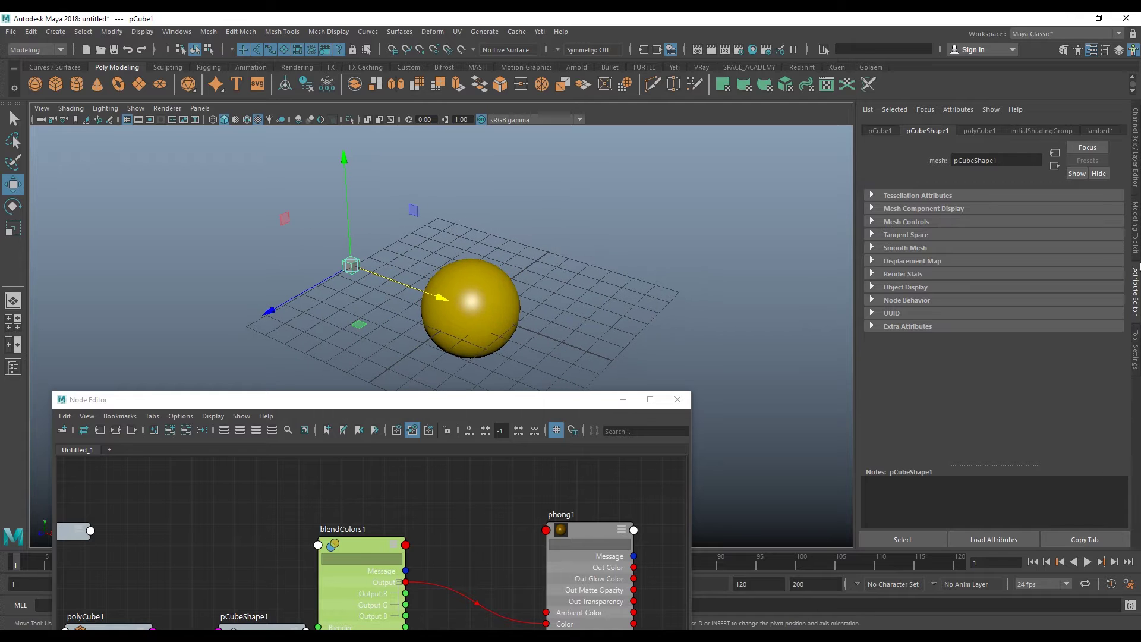
key("e")
key("r")
left_click_drag(351, 264, 400, 274)
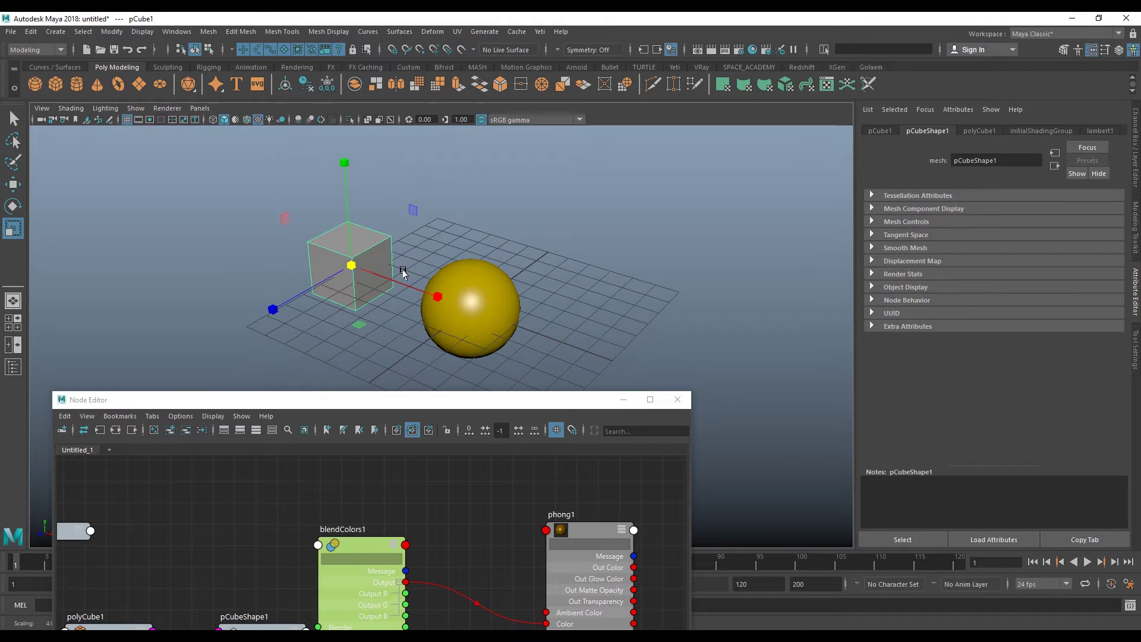
- Duplicate the cube and place the two cubes on either side of the sphere
key("ctrl+d")
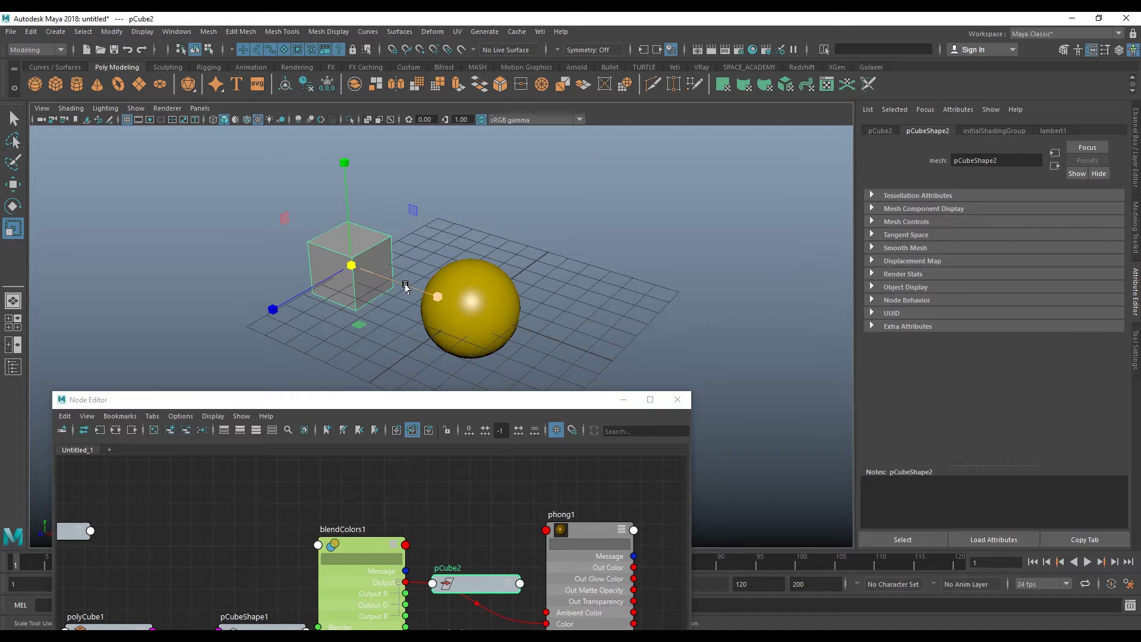
key("w")
mouse_move(406, 286)
left_mouse_down()
mouse_move(632, 337)
mouse_move(576, 338)
mouse_move(552, 357)
mouse_move(609, 273)
left_mouse_up()
left_click(438, 214)
mouse_move(437, 229)
left_mouse_down()
mouse_move(525, 200)
mouse_move(436, 230)
left_mouse_up()
- Shift the sphere along Z and move the pCube2 node clear of the connection line
left_click(523, 263)
mouse_move(476, 288)
left_mouse_down()
mouse_move(443, 305)
mouse_move(493, 250)
left_mouse_up()
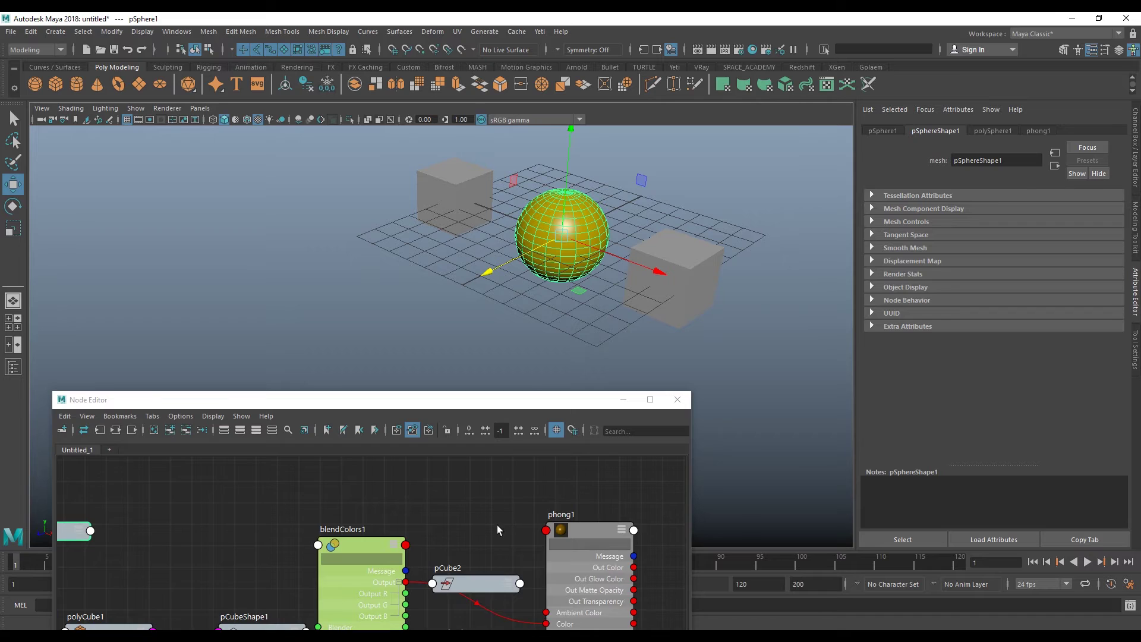
scroll(497, 526, "down", 3)
left_click_drag(512, 521, 525, 479)
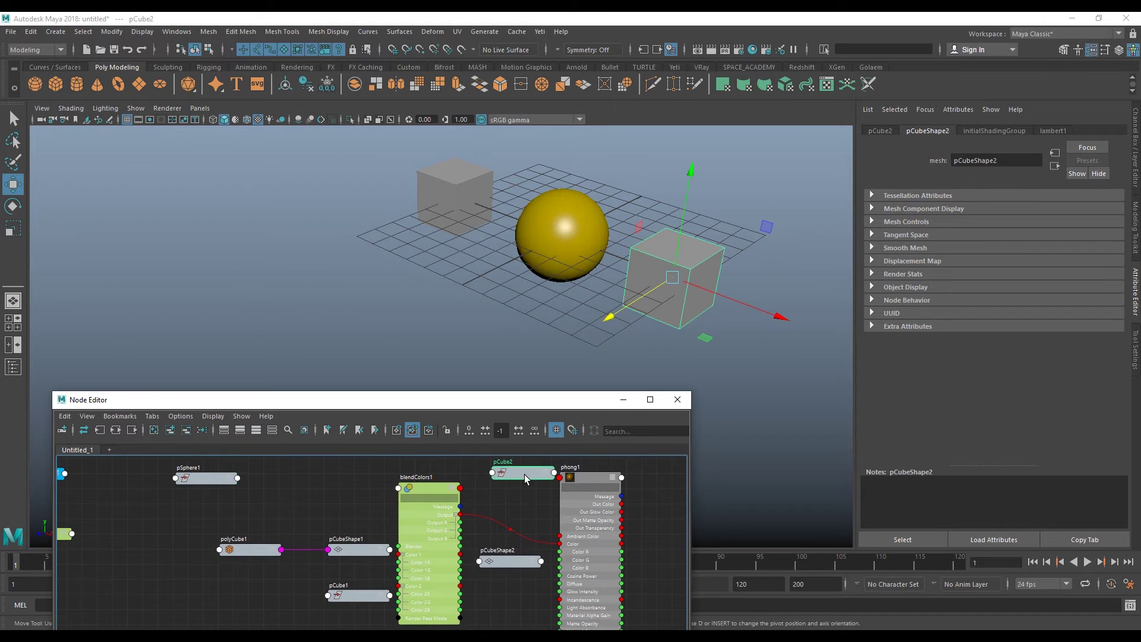
middle_click_drag(503, 527, 434, 516, "alt")
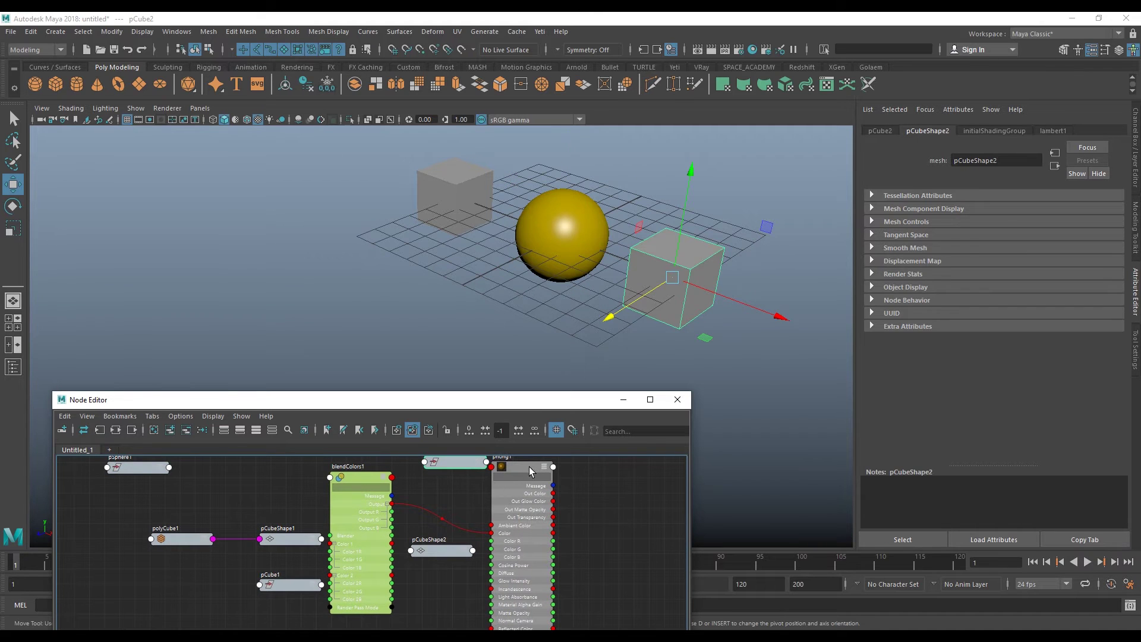
- Delete the blendColors1-to-phong1 Color connection so the sphere turns grey
left_click_drag(531, 472, 597, 514)
middle_click_drag(464, 516, 491, 526, "alt")
left_click(565, 588)
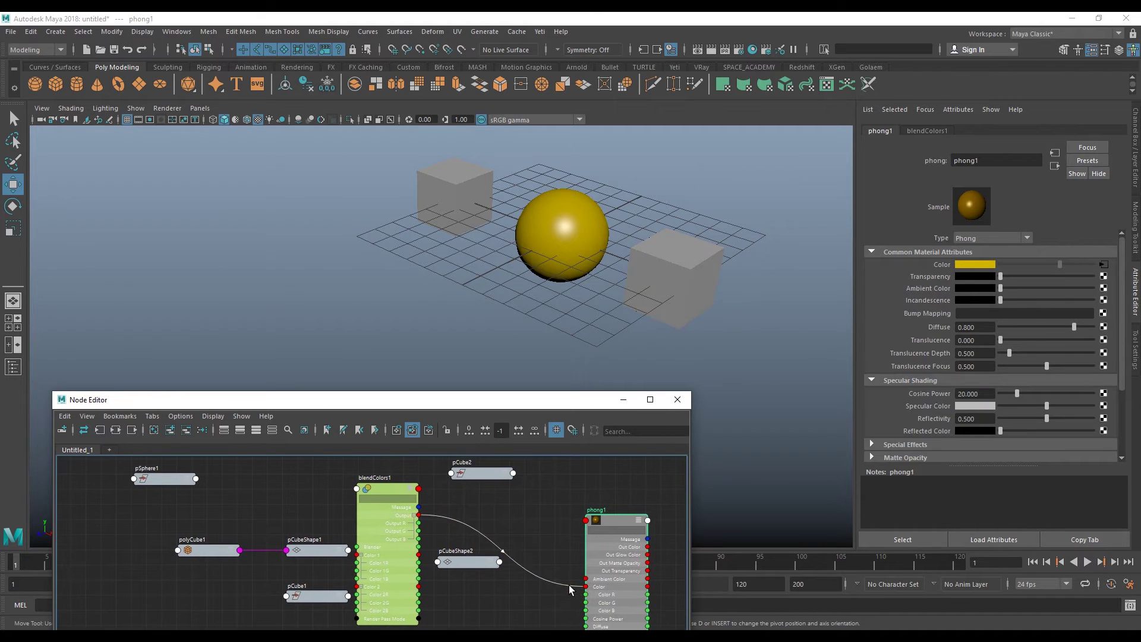
key("Delete")
- Group the pCubeShape and polyCube nodes together and maximize the Node Editor
left_click(469, 562)
left_click_drag(470, 562, 557, 561)
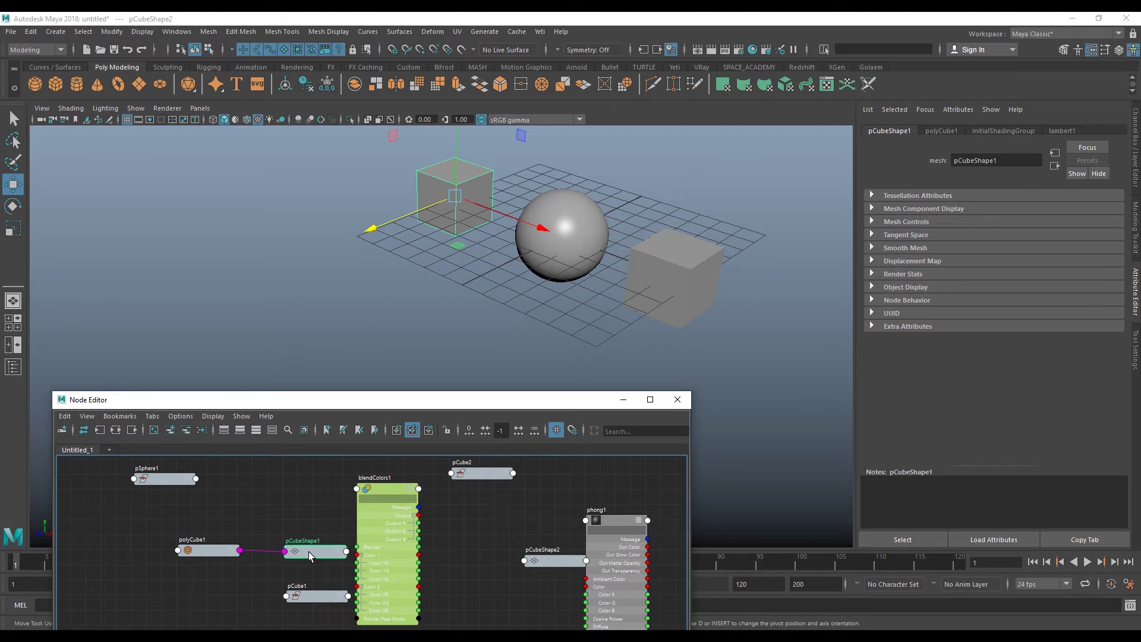
left_click_drag(321, 550, 227, 543)
left_click(185, 551)
left_click(542, 560)
left_click_drag(541, 399, 547, 1)
- Remove the cube shape nodes and lay out pCube1, pCube2 and pSphere1 in the graph
scroll(552, 233, "up", 3)
mouse_move(552, 234)
middle_mouse_down("alt")
mouse_move(358, 292)
mouse_move(350, 345)
middle_mouse_up("alt")
left_click(134, 46)
mouse_move(394, 410)
left_mouse_down()
mouse_move(338, 454)
mouse_move(309, 508)
left_mouse_up()
left_click_drag(644, 241, 325, 234)
mouse_move(331, 479)
left_mouse_down()
mouse_move(308, 460)
mouse_move(321, 449)
left_mouse_up()
- Arrange pSphere1, phong1 and blendColors1 and expand pSphere1's attributes
mouse_move(144, 256)
left_mouse_down()
mouse_move(251, 283)
mouse_move(890, 271)
mouse_move(794, 257)
left_mouse_up()
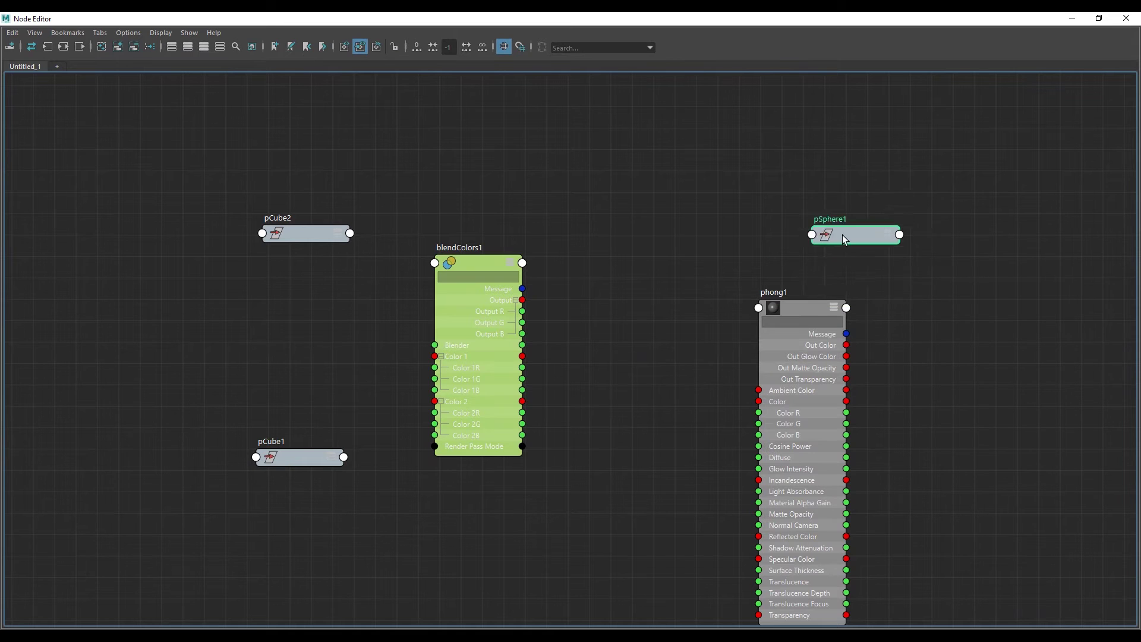
left_click_drag(819, 308, 1025, 339)
mouse_move(823, 252)
left_mouse_down()
mouse_move(787, 372)
mouse_move(798, 343)
left_mouse_up()
middle_click_drag(654, 333, 713, 319, "alt")
left_click_drag(558, 251, 599, 257)
scroll(636, 282, "up", 2)
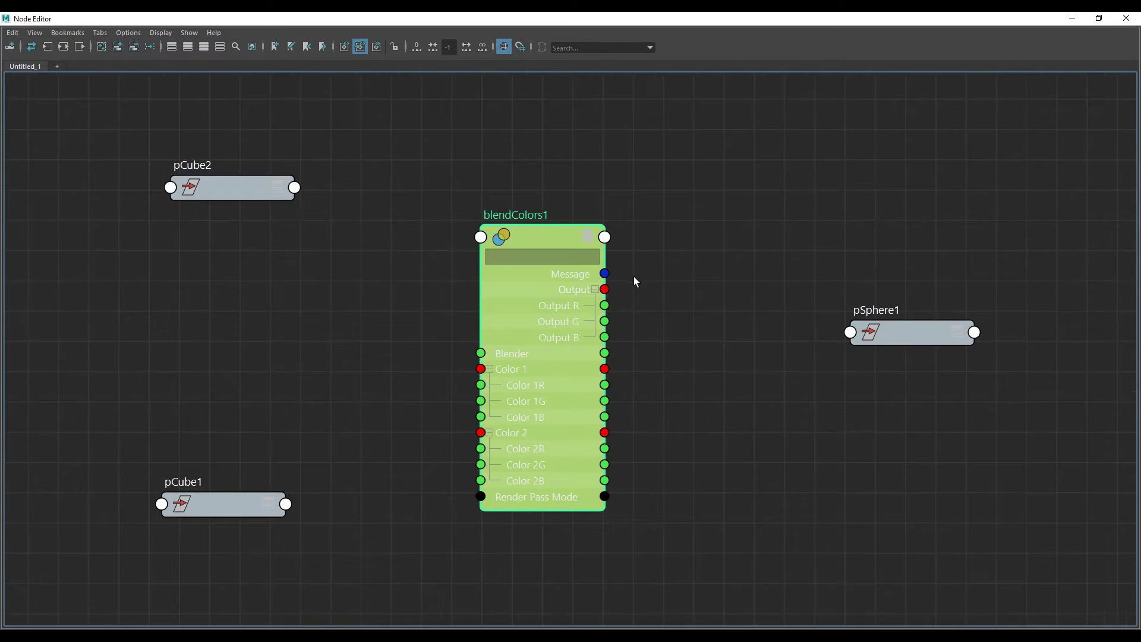
left_click(959, 333)
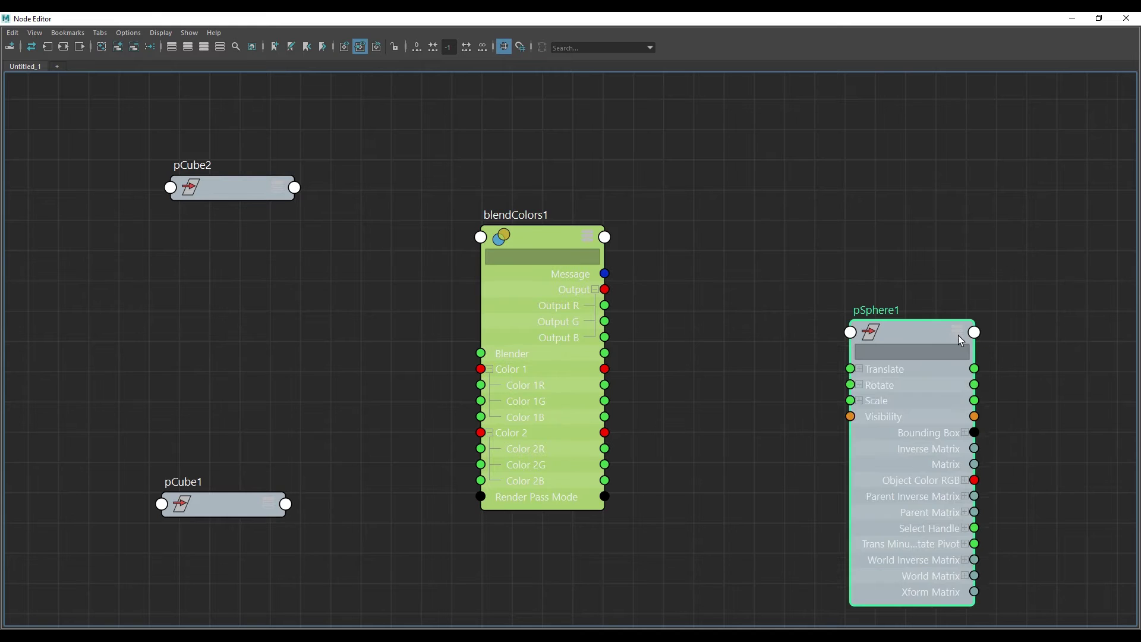
left_click_drag(958, 335, 930, 240)
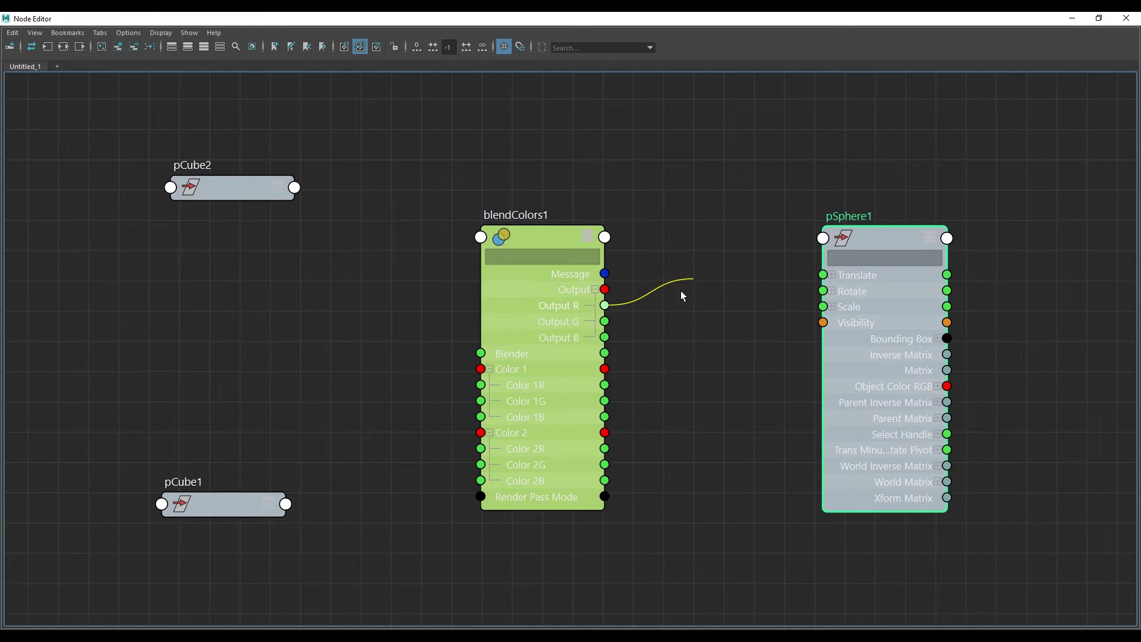
- Connect blendColors1 Output R to pSphere1 Translate Z
left_click_drag(760, 300, 824, 275)
left_click(833, 275)
left_click_drag(605, 305, 823, 323)
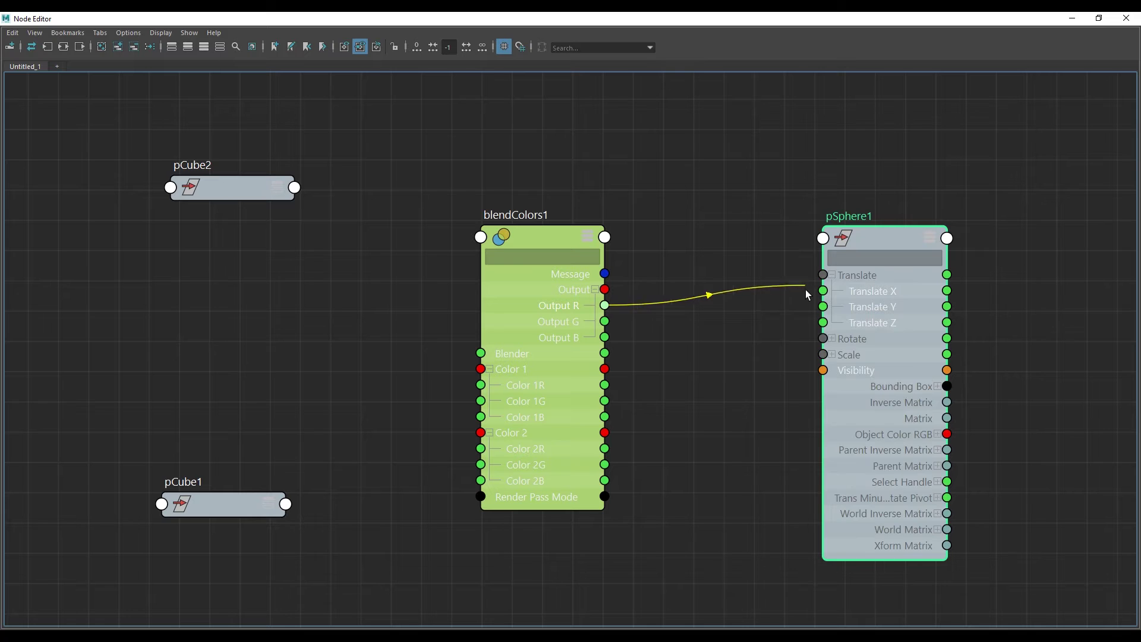
mouse_move(921, 323)
left_mouse_down()
mouse_move(883, 309)
mouse_move(893, 321)
left_mouse_up()
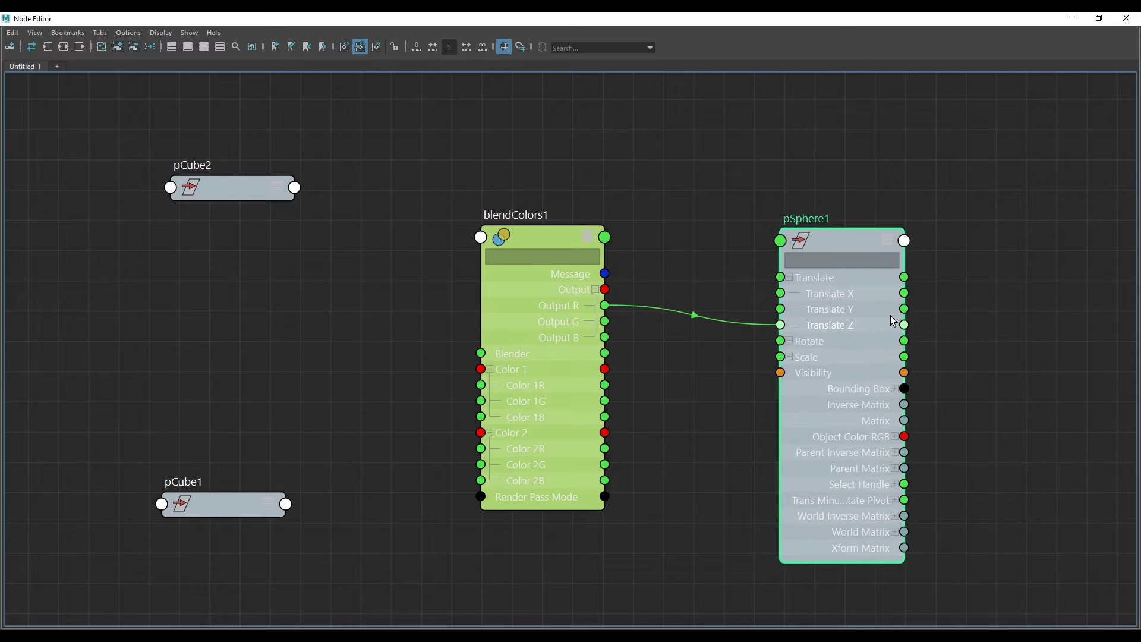
middle_click_drag(442, 265, 489, 263)
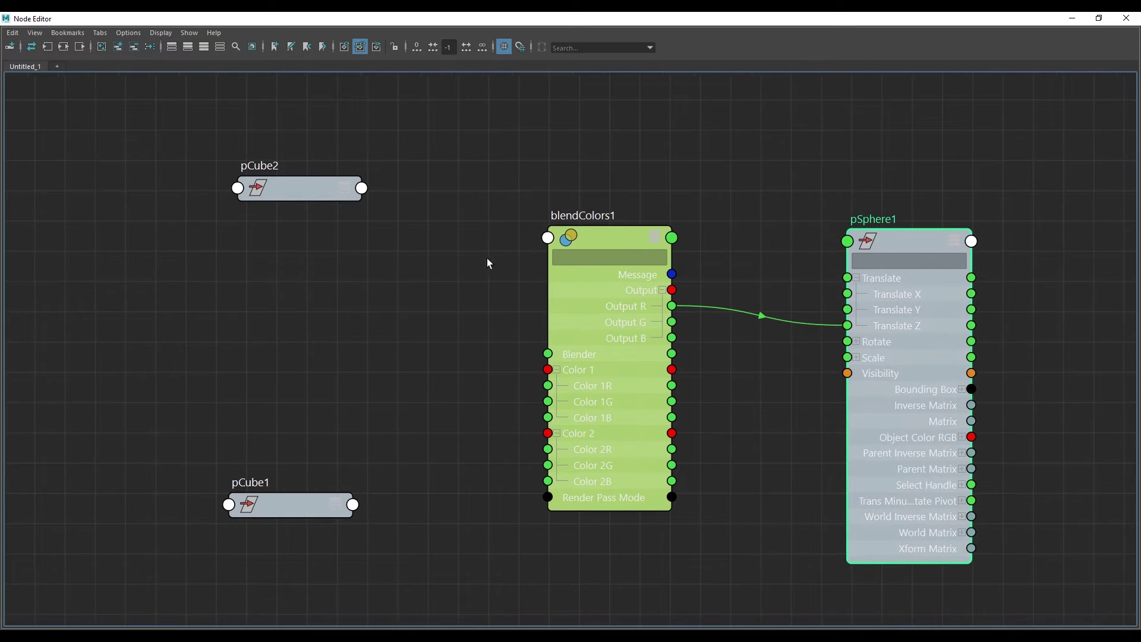
- Expand pCube2 and pCube1 to show their Translate X, Y and Z attributes
left_click(344, 191)
left_click(344, 191)
left_click_drag(344, 192, 291, 124)
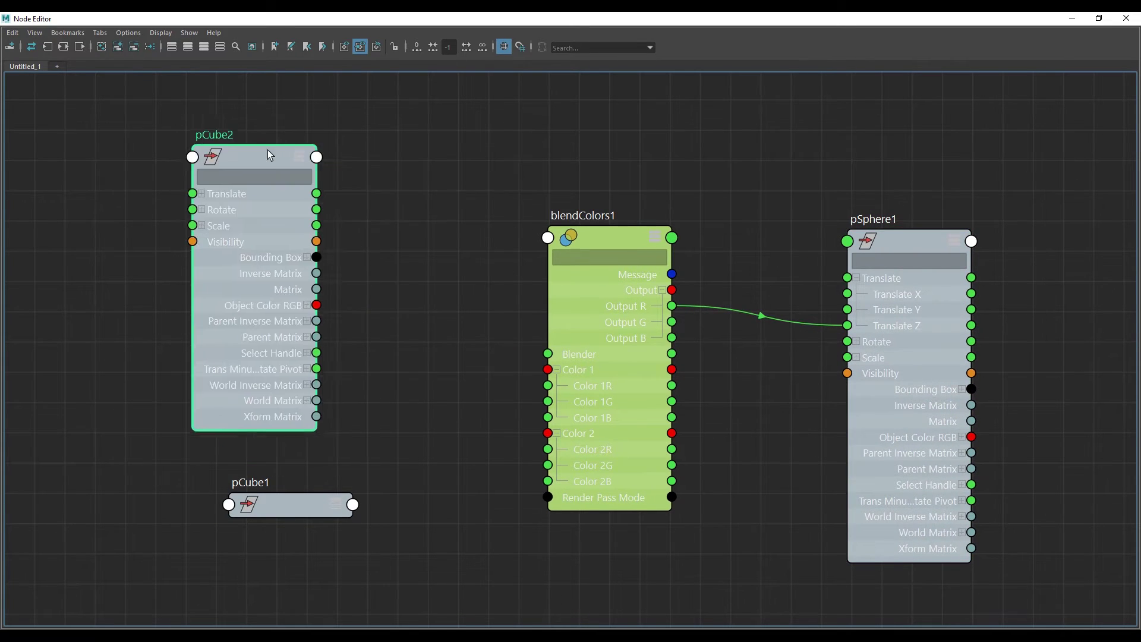
left_click(193, 157)
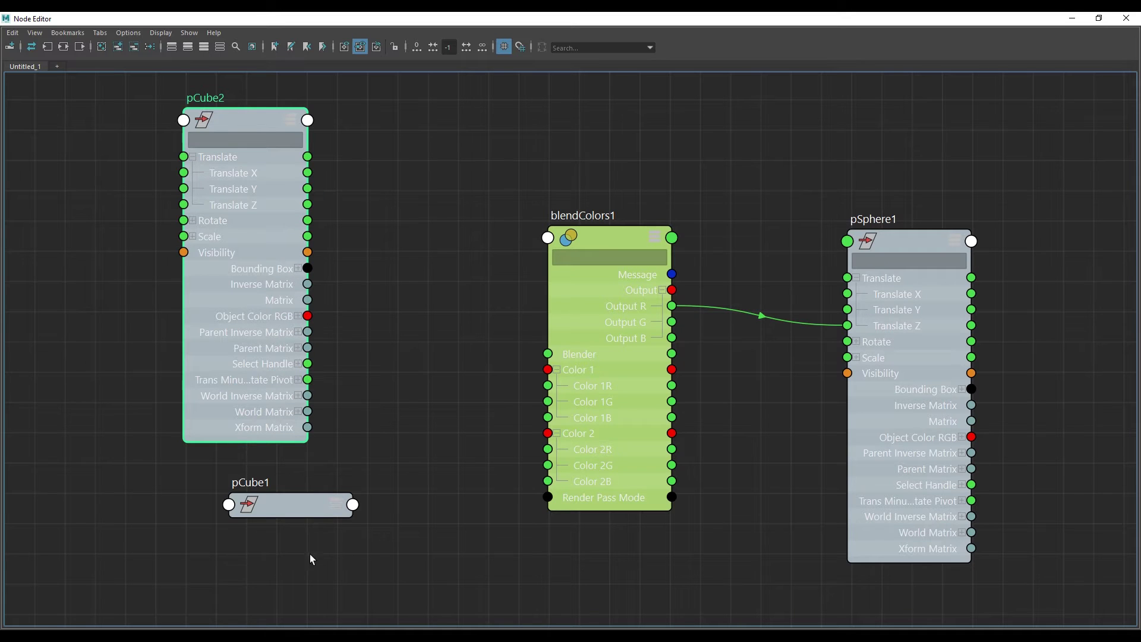
left_click(334, 506)
left_click_drag(461, 388, 454, 348)
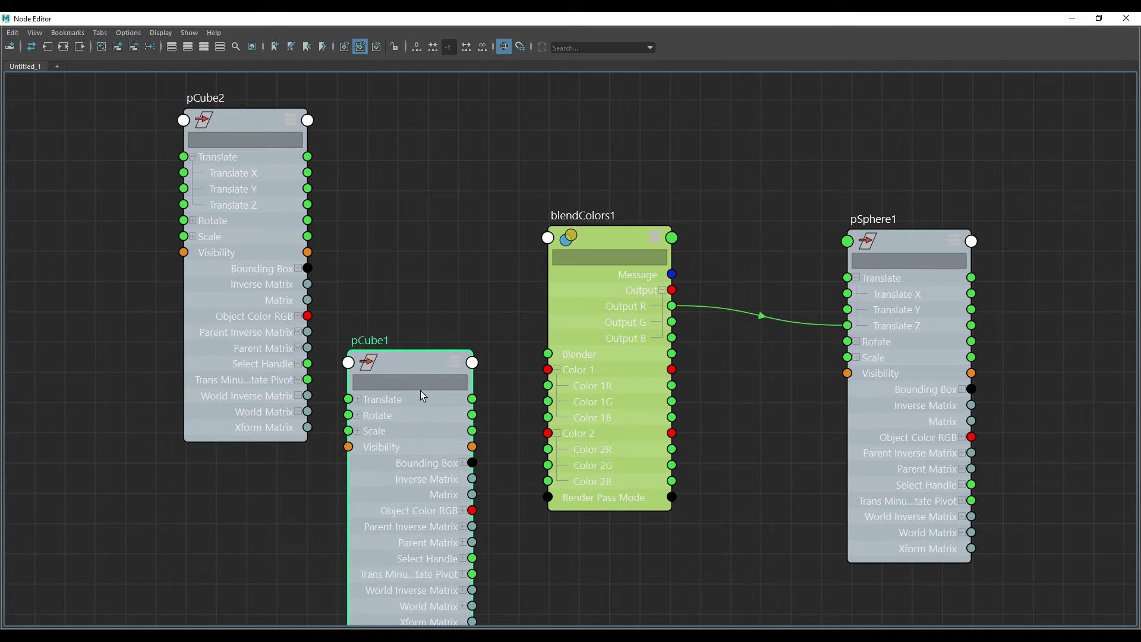
left_click(357, 399)
left_click_drag(392, 370, 372, 452)
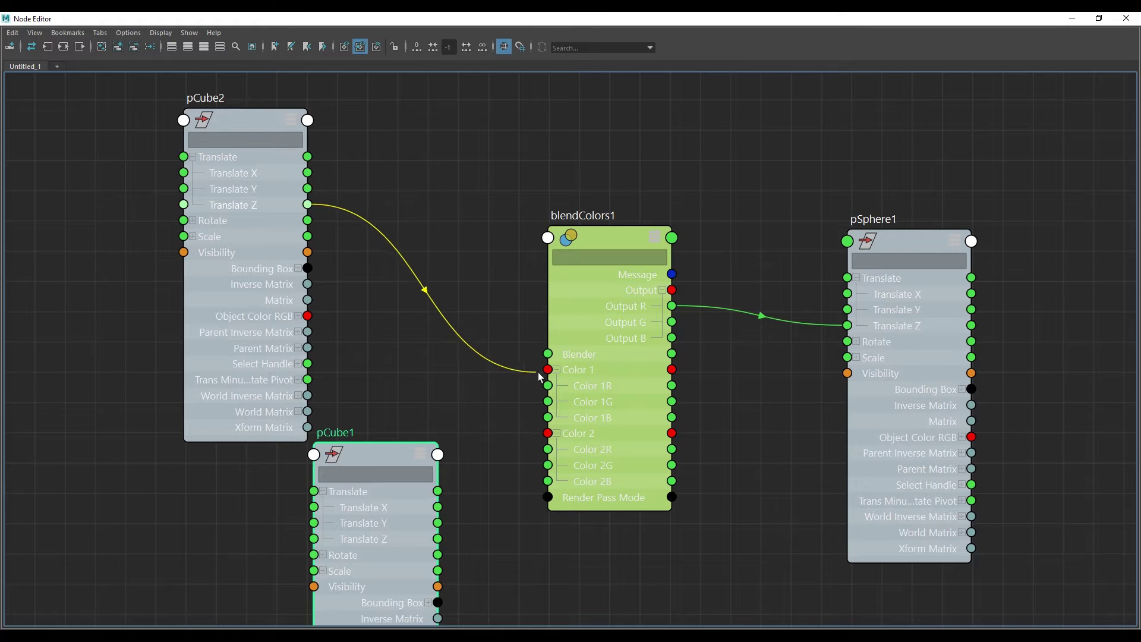
- Wire pCube2 Translate Z into Color 1R and pCube1 Translate Z into Color 2R
left_click_drag(428, 296, 559, 384)
mouse_move(387, 531)
left_mouse_down()
mouse_move(150, 359)
mouse_move(141, 389)
mouse_move(573, 441)
left_mouse_up()
mouse_move(605, 416)
left_mouse_down()
mouse_move(569, 404)
mouse_move(602, 424)
left_mouse_up()
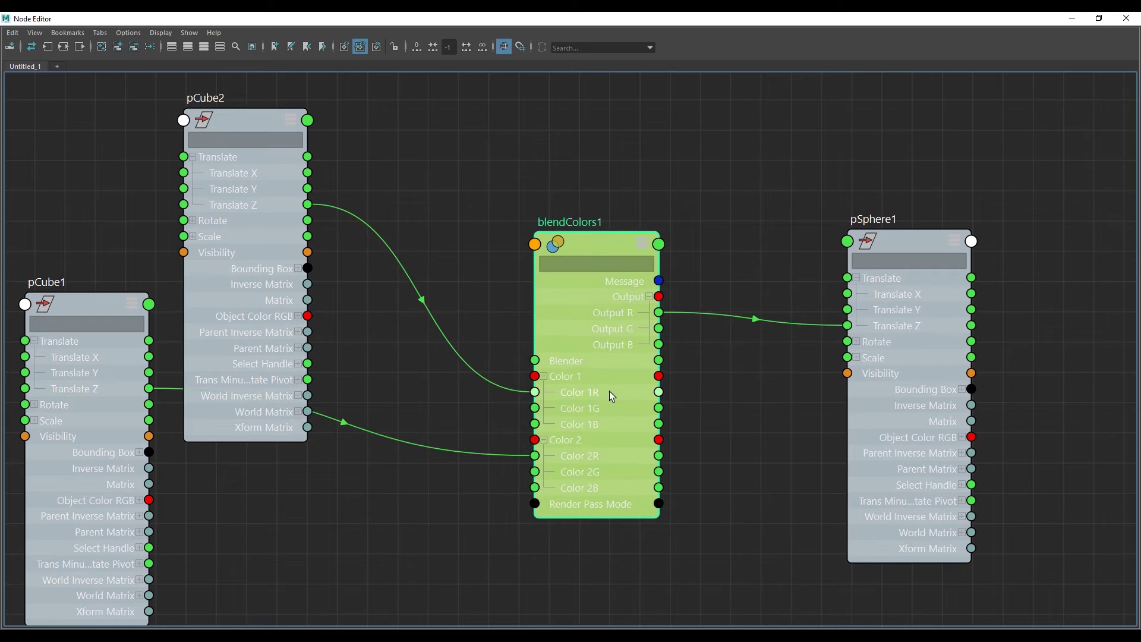
left_click_drag(88, 300, 176, 478)
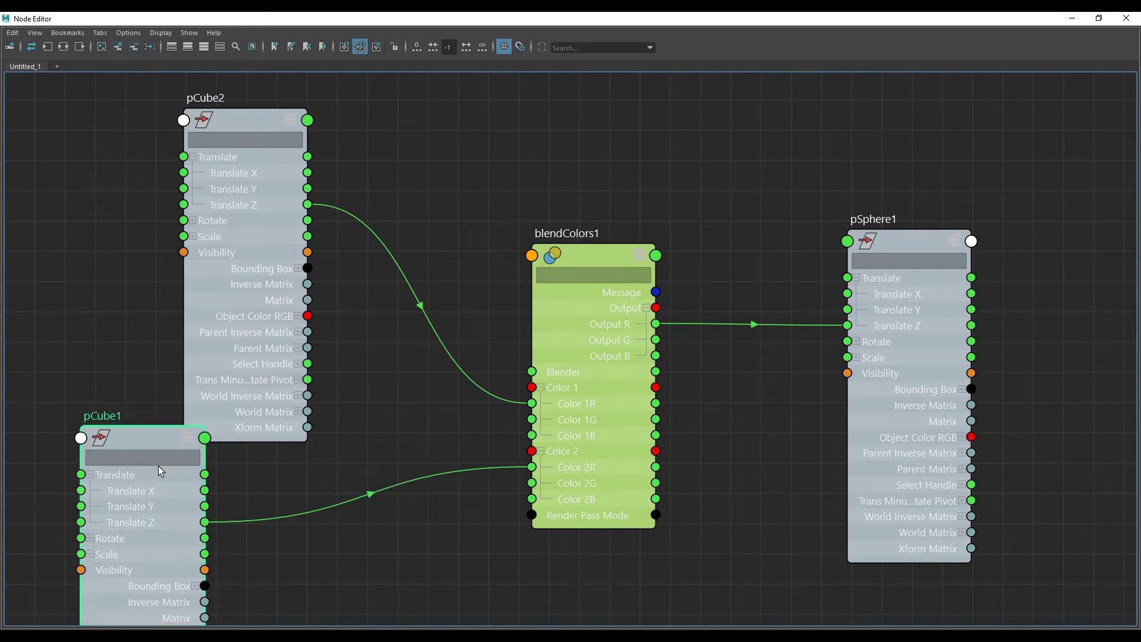
left_click_drag(228, 330, 195, 285)
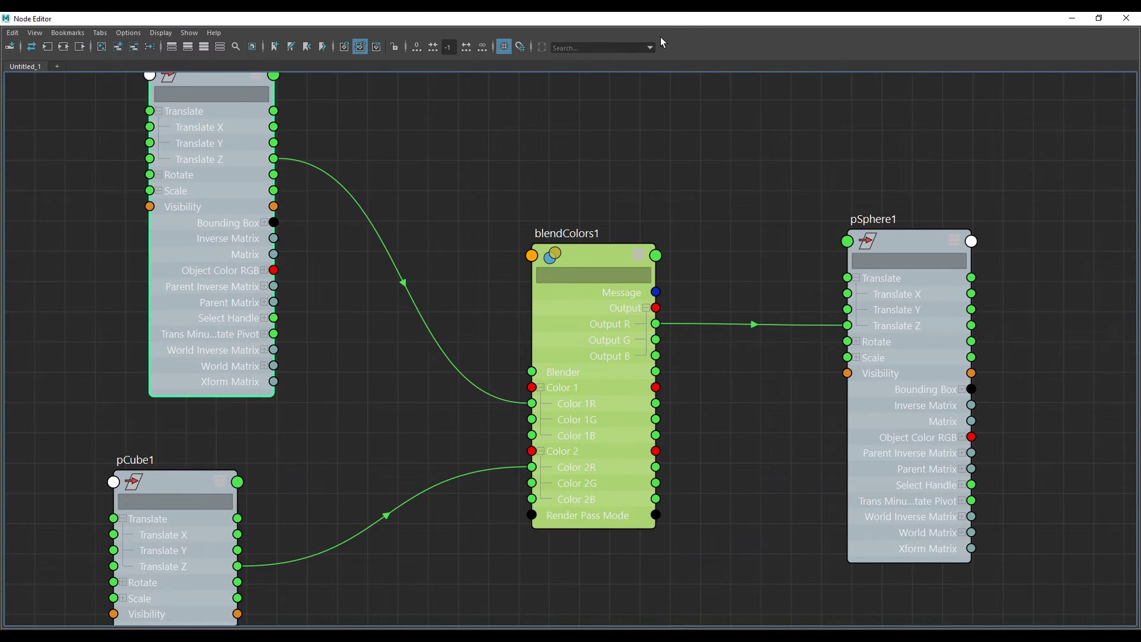
left_click_drag(662, 18, 308, 321)
mouse_move(721, 321)
left_mouse_down("alt")
mouse_move(655, 349)
mouse_move(756, 262)
left_mouse_up("alt")
right_click_drag(757, 262, 581, 232, "alt")
- Select blendColors1 and set its Blender value to 0.5
mouse_move(580, 232)
left_mouse_down("alt")
mouse_move(757, 204)
mouse_move(753, 256)
mouse_move(195, 324)
mouse_move(721, 145)
mouse_move(619, 223)
mouse_move(494, 241)
left_mouse_up("alt")
left_click(447, 260)
key("ctrl+z")
key("ctrl+z")
key("ctrl+z")
left_click_drag(717, 240, 812, 301)
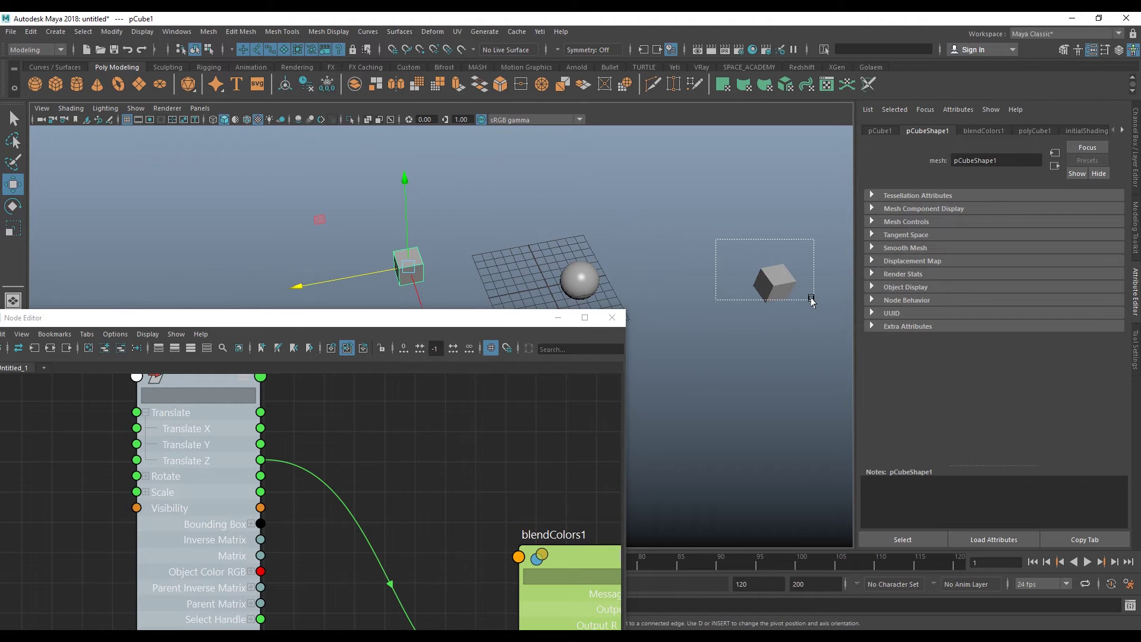
middle_click_drag(590, 546, 498, 487, "alt")
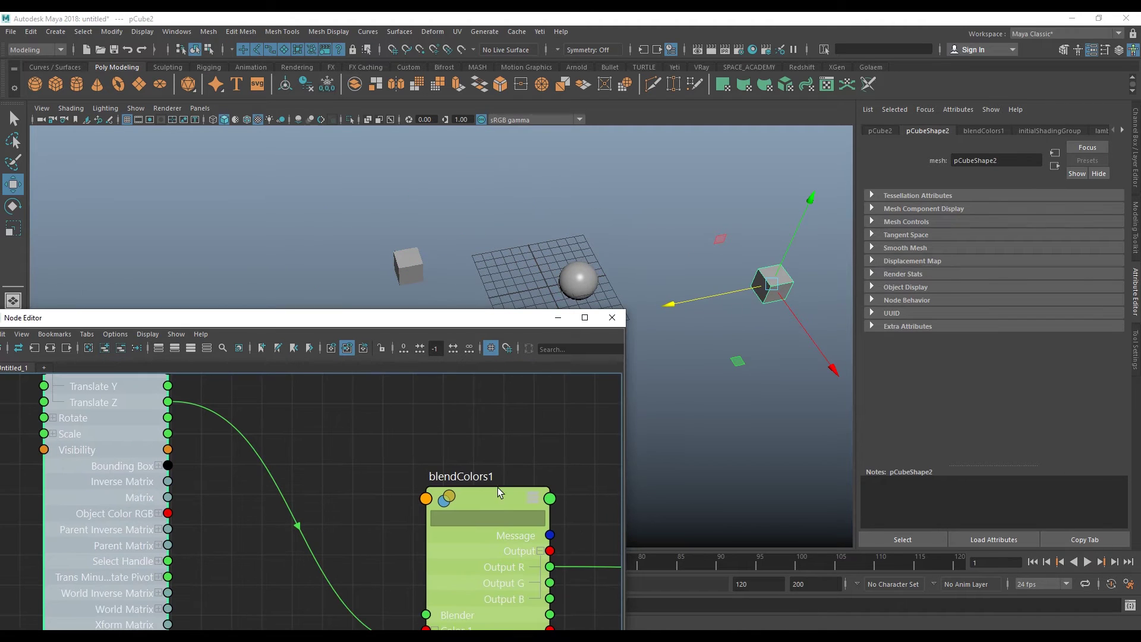
left_click_drag(498, 488, 494, 488)
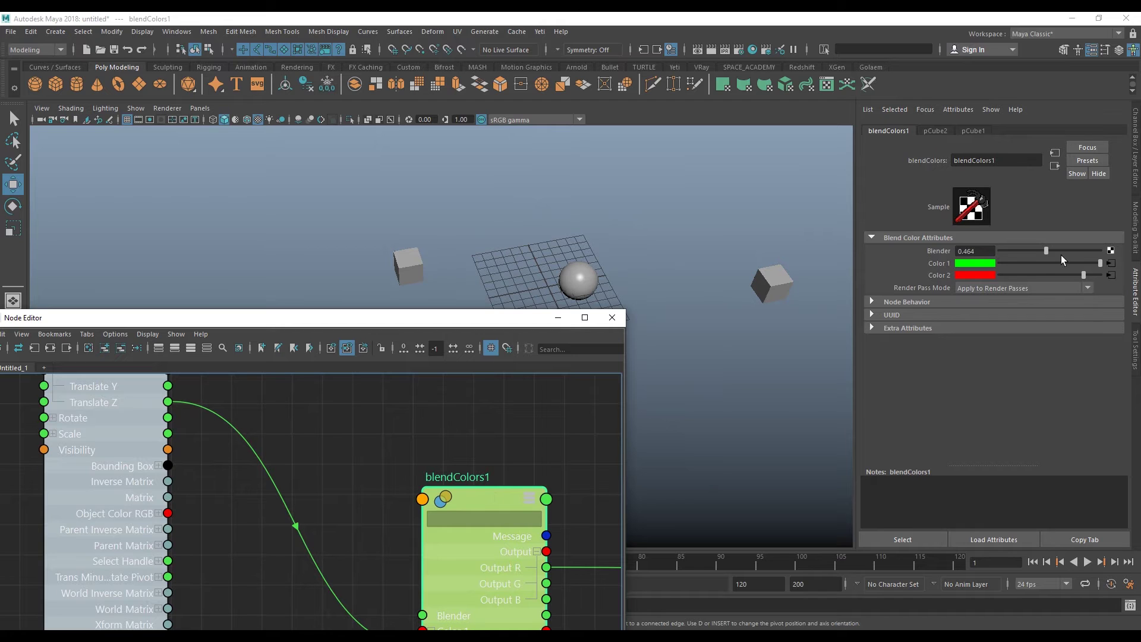
left_click(968, 252)
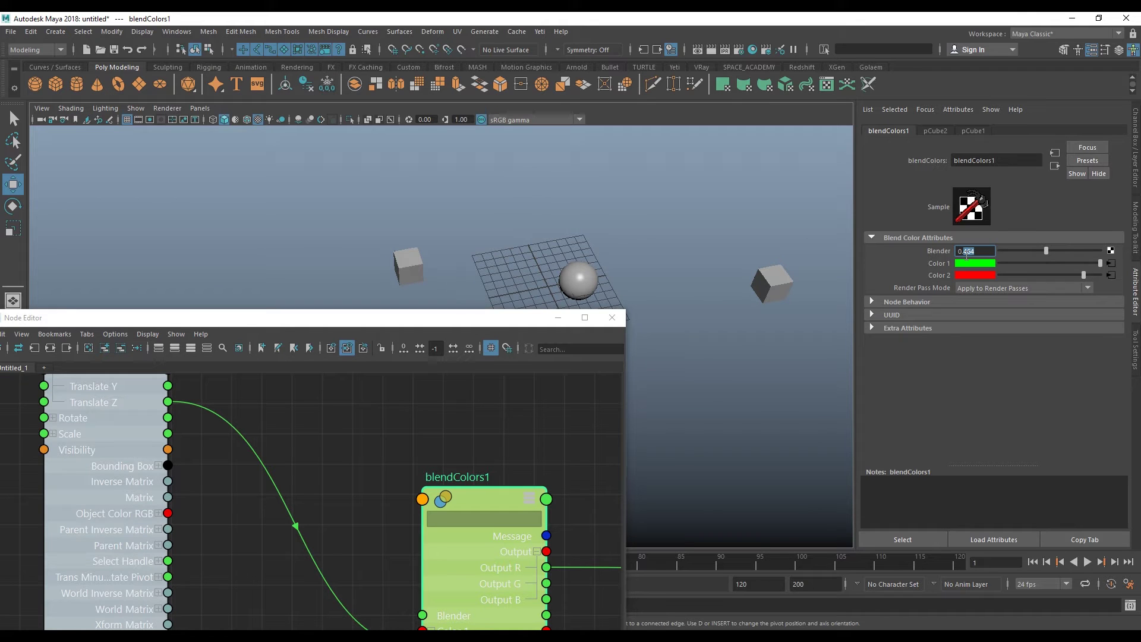
type("0.5")
key("Return")
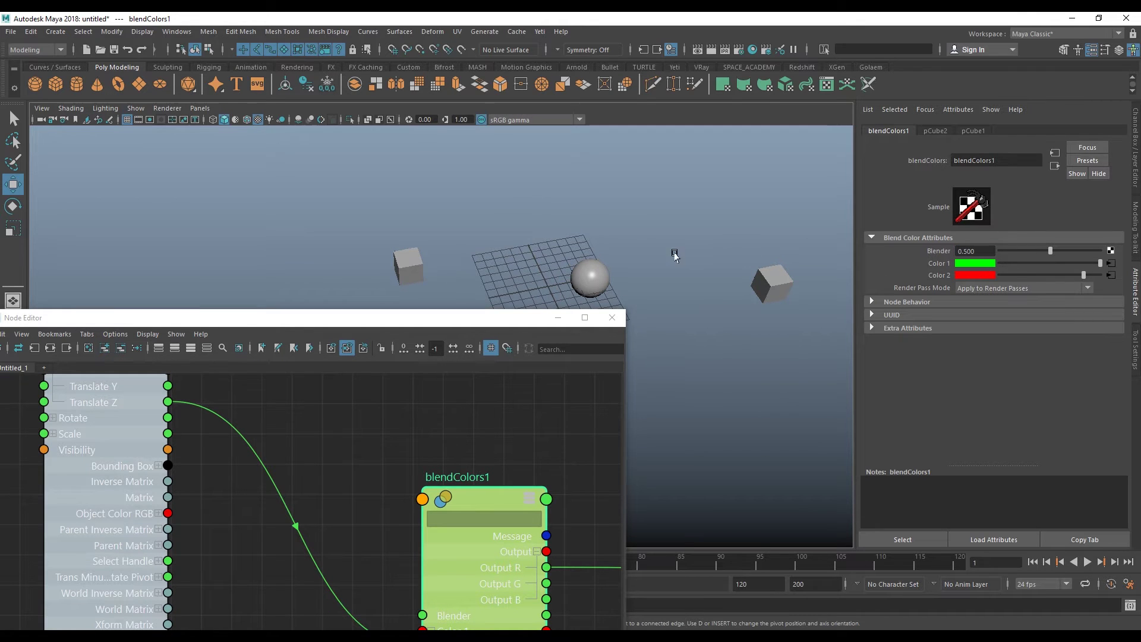
- Raise Blender to 1 then lower it to 0, leaving the sphere at the left cube
left_click_drag(674, 255, 704, 257, "alt")
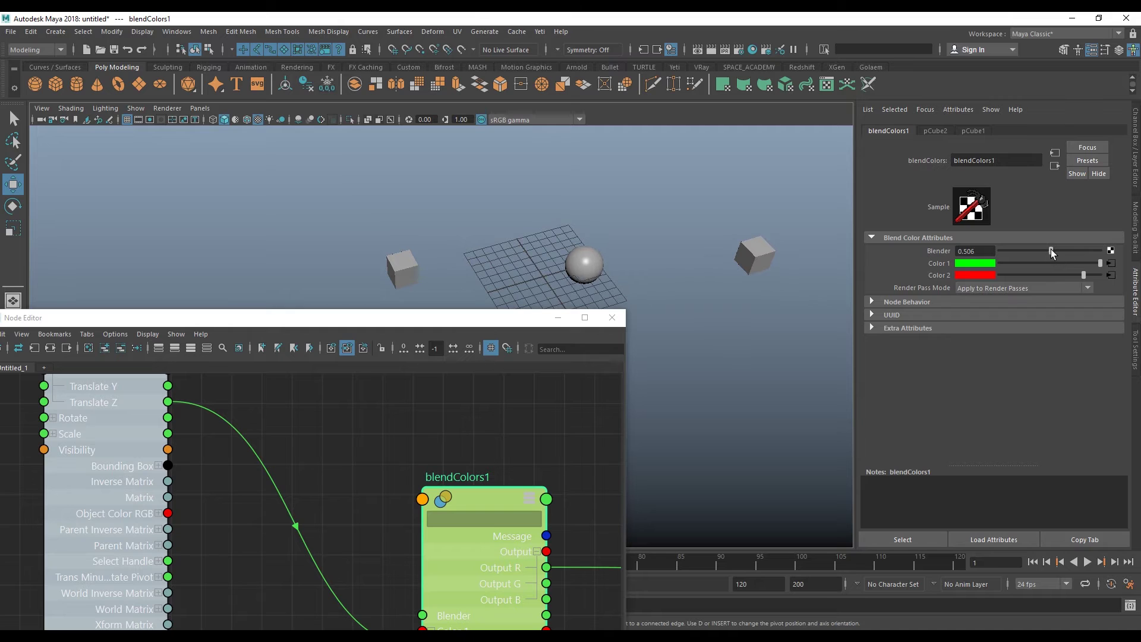
left_click_drag(1050, 251, 1103, 251)
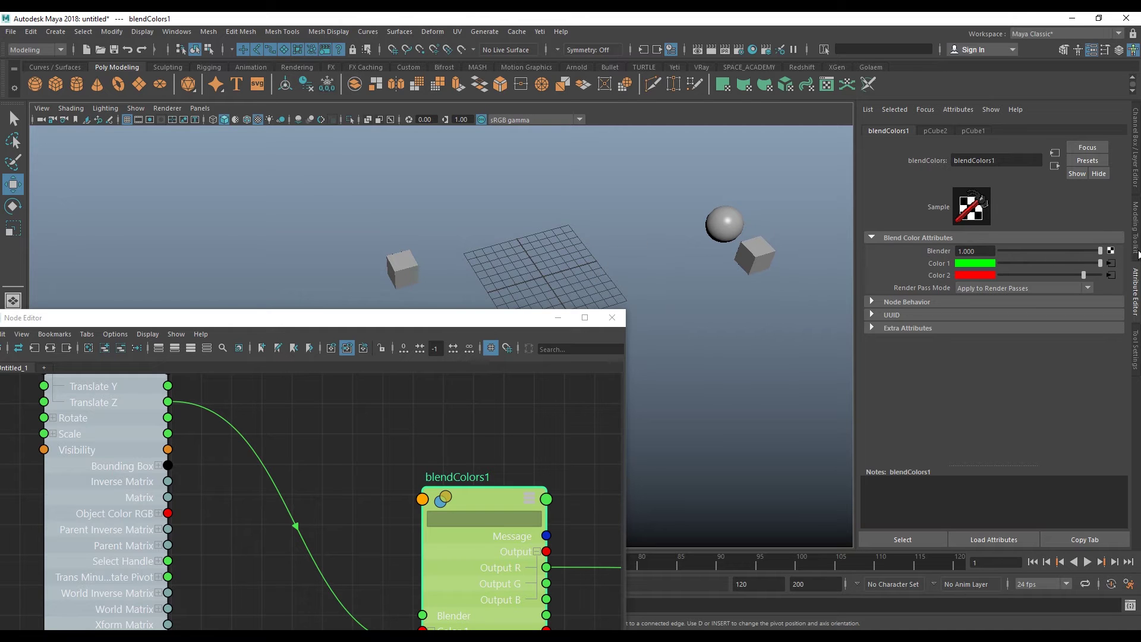
mouse_move(765, 283)
left_mouse_down("alt")
mouse_move(785, 259)
mouse_move(743, 290)
mouse_move(751, 240)
mouse_move(645, 248)
mouse_move(662, 262)
mouse_move(473, 295)
mouse_move(714, 254)
mouse_move(661, 267)
left_mouse_up("alt")
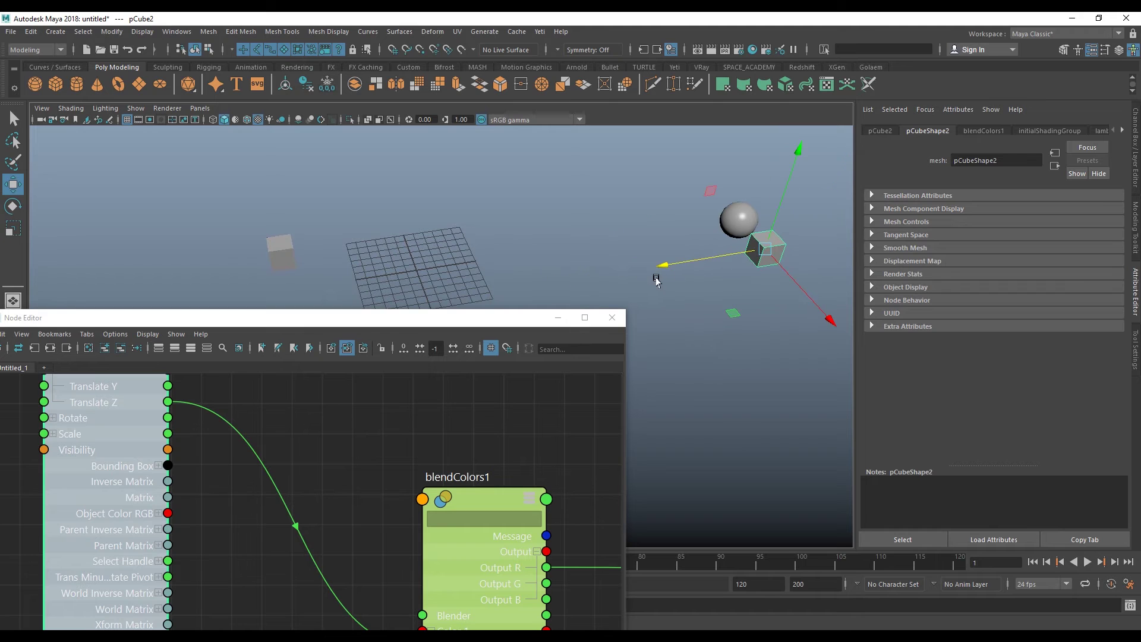
left_click(479, 505)
mouse_move(1096, 253)
left_mouse_down()
mouse_move(987, 264)
mouse_move(1108, 252)
mouse_move(988, 277)
left_mouse_up()
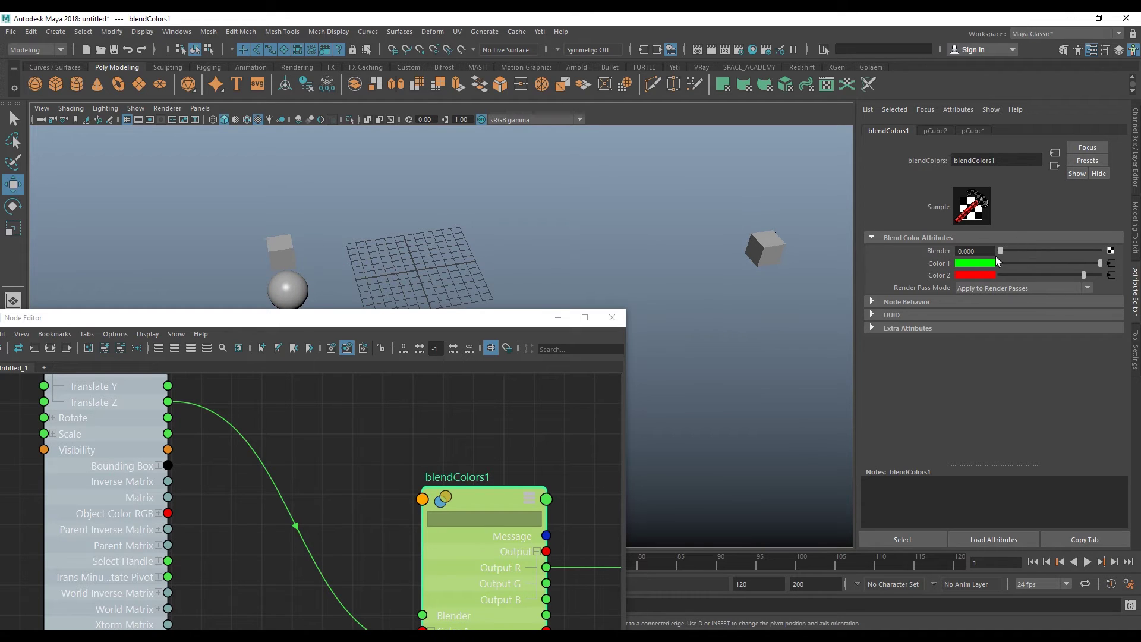
- Create a NURBS circle, nurbsCircle1, as the blend controller
right_click_drag(669, 237, 364, 272, "alt")
middle_click_drag(365, 272, 439, 229, "alt")
right_click_drag(439, 229, 388, 242, "alt")
middle_click_drag(388, 242, 360, 238, "alt")
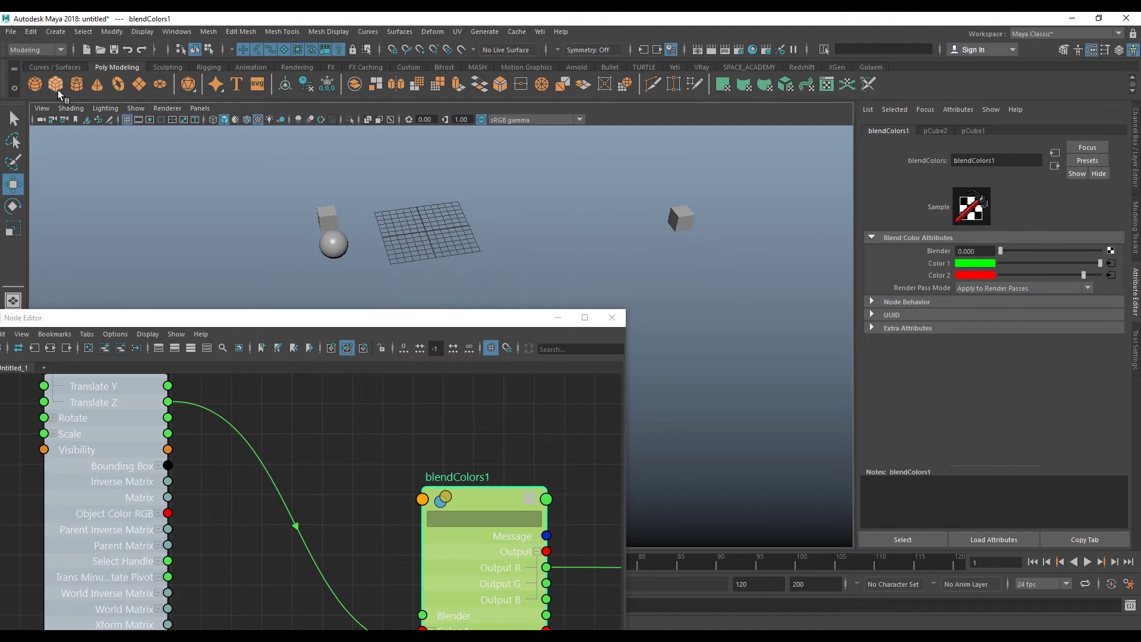
left_click(54, 66)
left_click(35, 84)
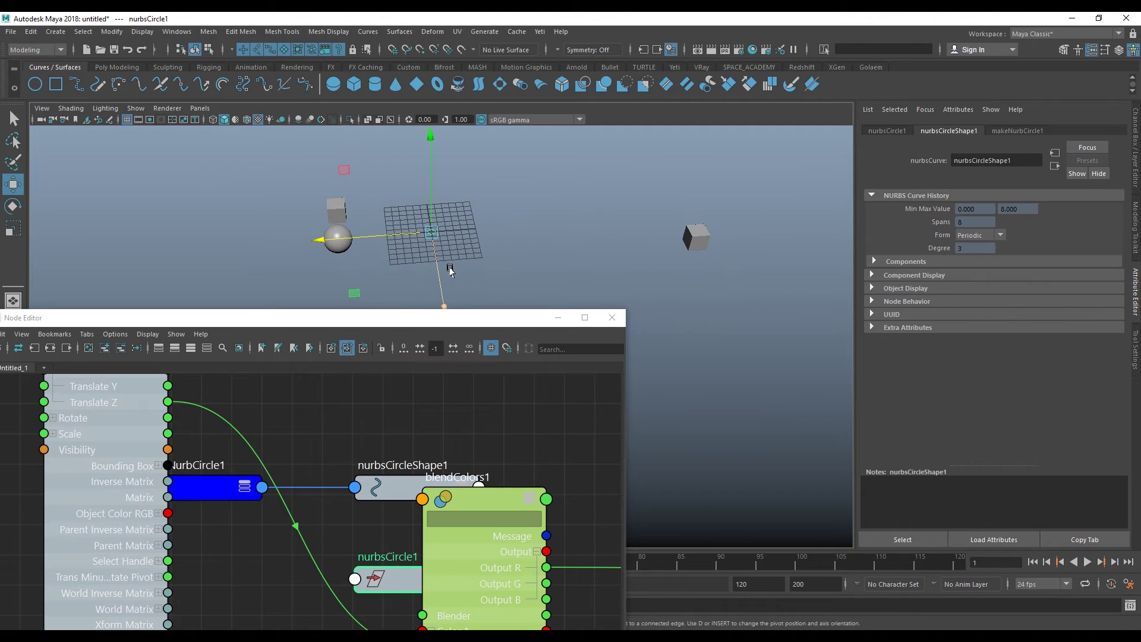
mouse_move(458, 304)
left_mouse_down("alt")
mouse_move(497, 255)
mouse_move(469, 260)
mouse_move(484, 262)
mouse_move(474, 280)
left_mouse_up("alt")
- Arrange nurbsCircle1's nodes in the graph and expand its Translate into X, Y, Z
middle_click_drag(370, 441, 327, 387, "alt")
left_click_drag(352, 526, 277, 390)
left_click_drag(333, 434, 157, 629)
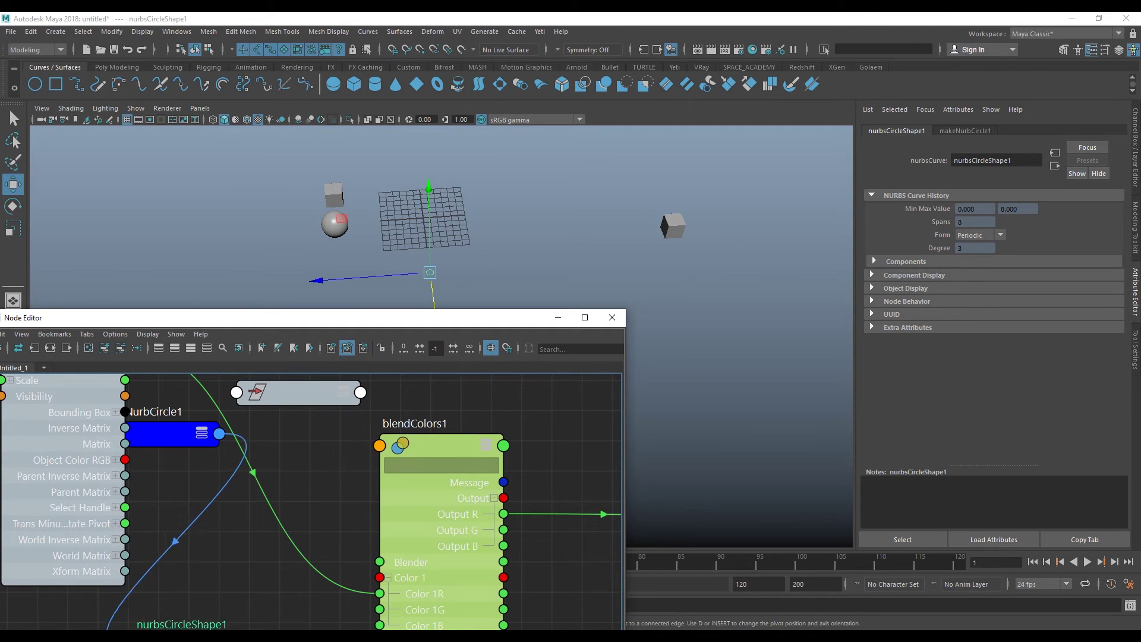
left_click_drag(180, 440, 118, 626)
left_click_drag(341, 399, 249, 519)
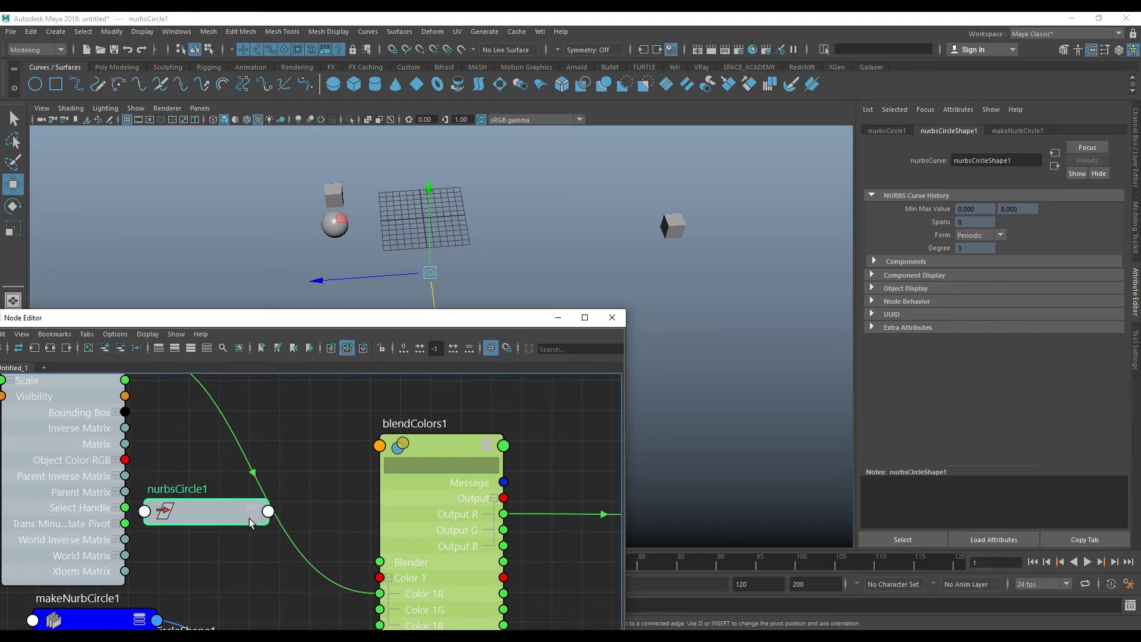
left_click(251, 510)
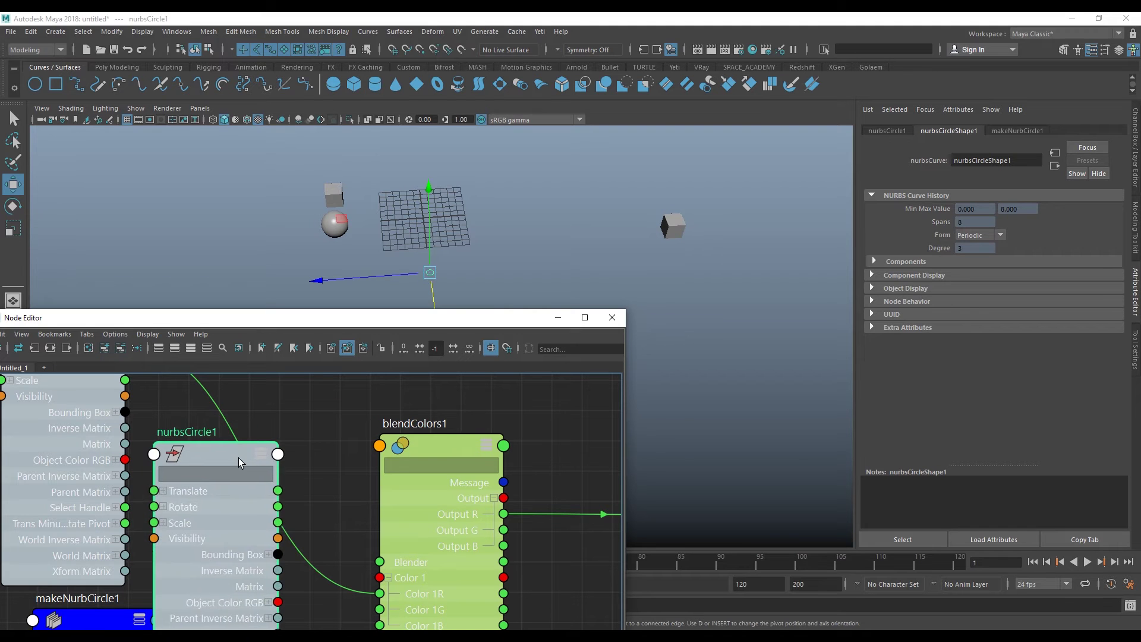
left_click(165, 492)
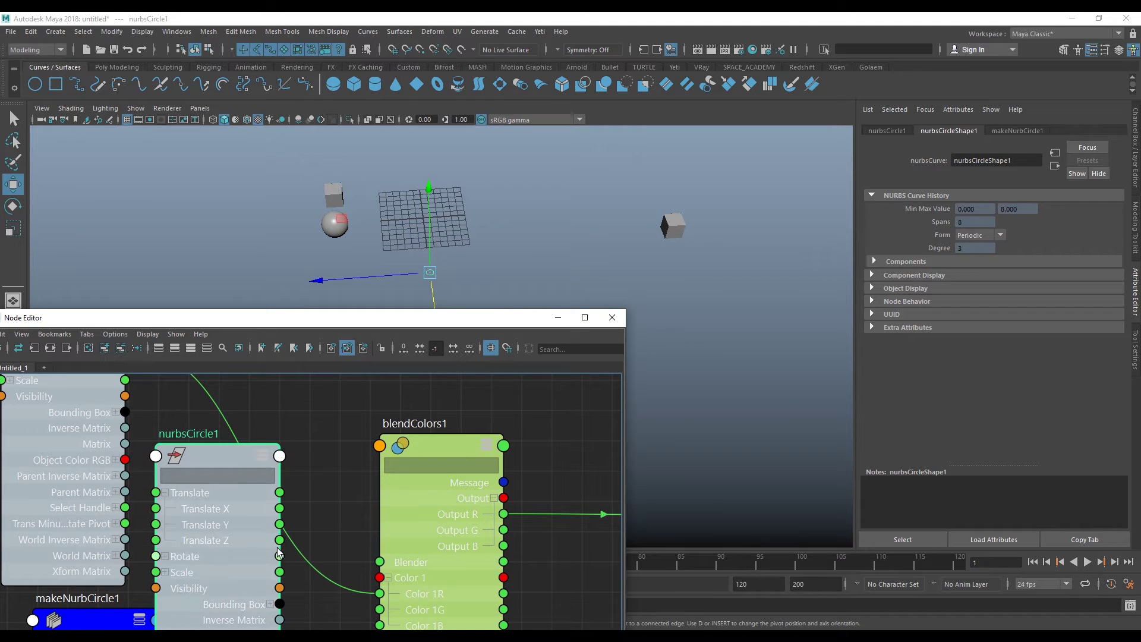
- Connect nurbsCircle1 Translate Z to blendColors1 Blender and test by moving the circle
left_click_drag(311, 552, 380, 562)
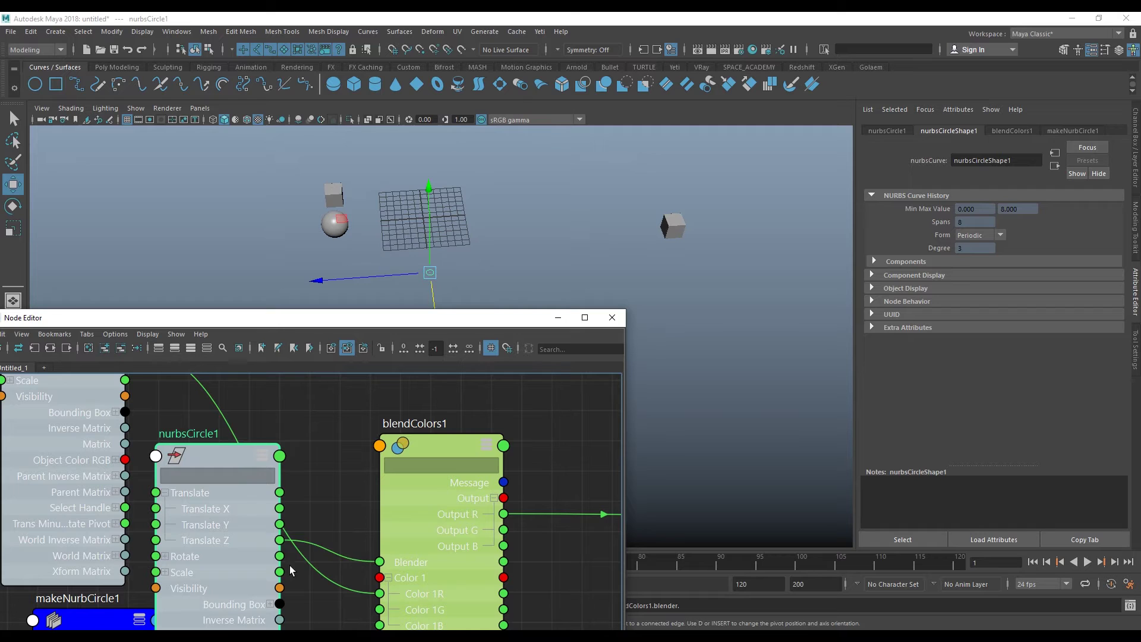
left_click_drag(238, 568, 242, 590)
mouse_move(382, 277)
left_mouse_down()
mouse_move(369, 281)
mouse_move(394, 286)
left_mouse_up()
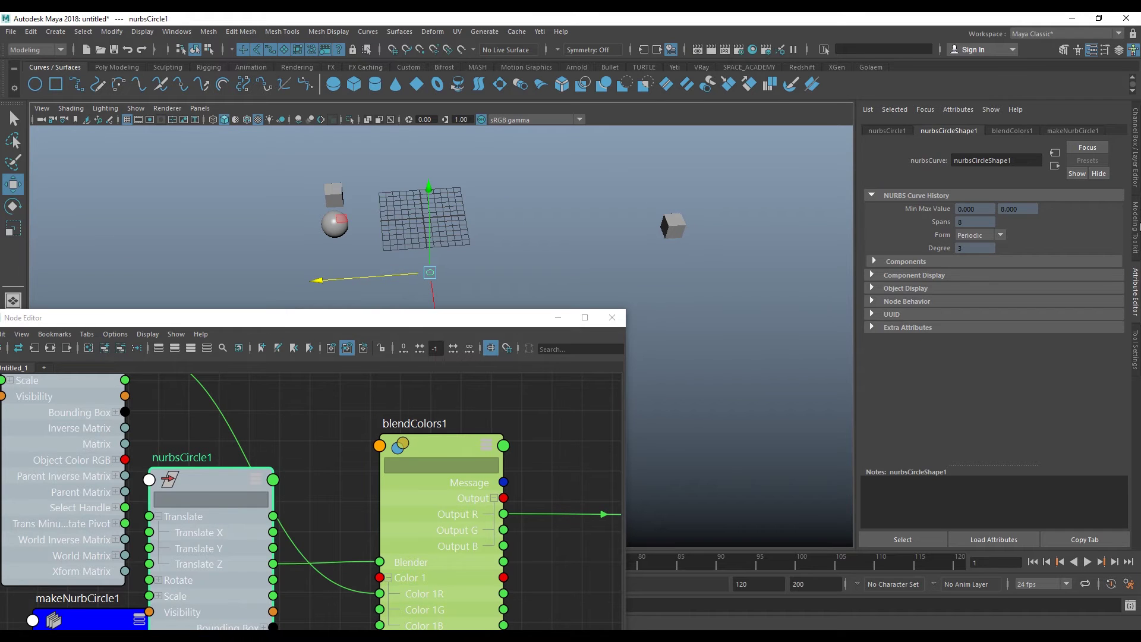
left_click(1135, 157)
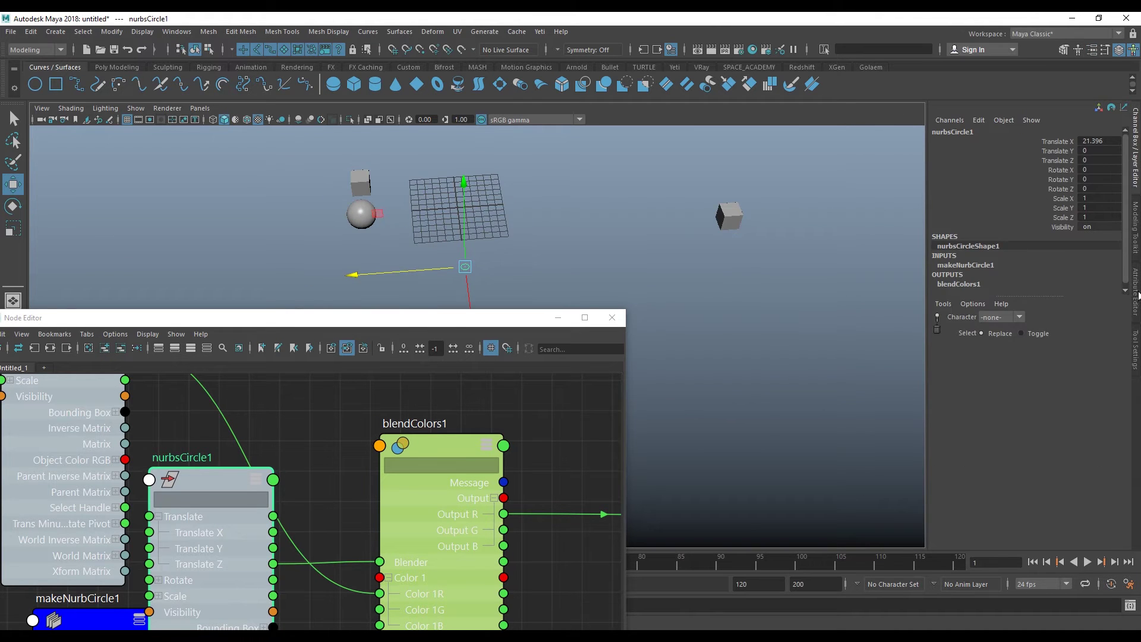
left_click(1136, 295)
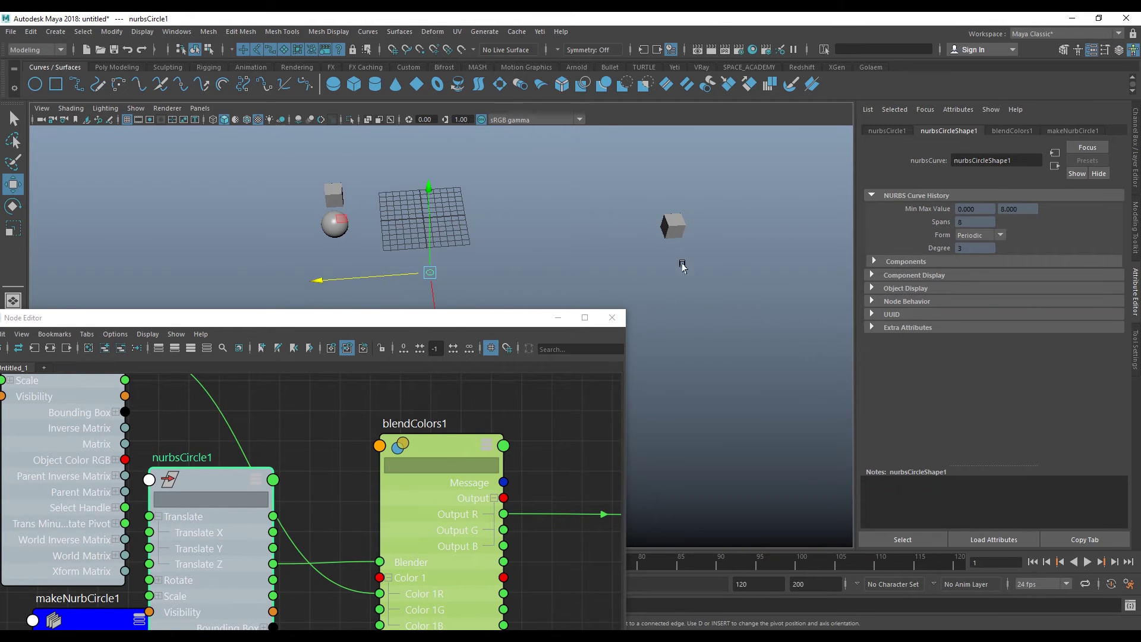
left_click_drag(696, 247, 687, 247, "alt")
- Select nurbsCircle1 and open its Limit Information > Translate settings
left_click_drag(440, 449, 471, 430)
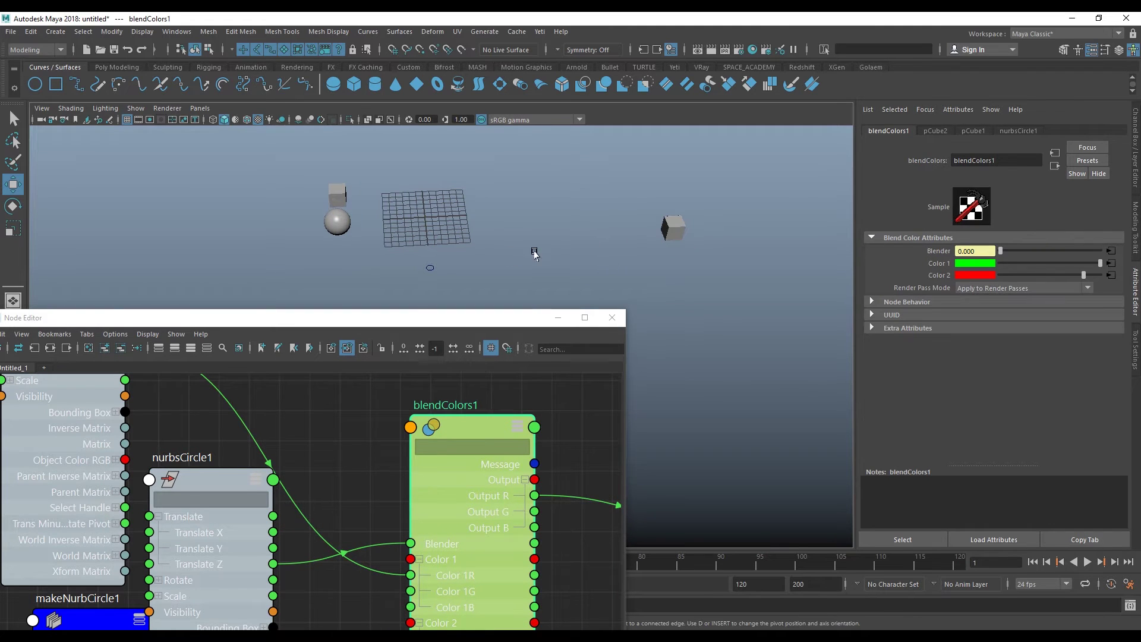
left_click(430, 269)
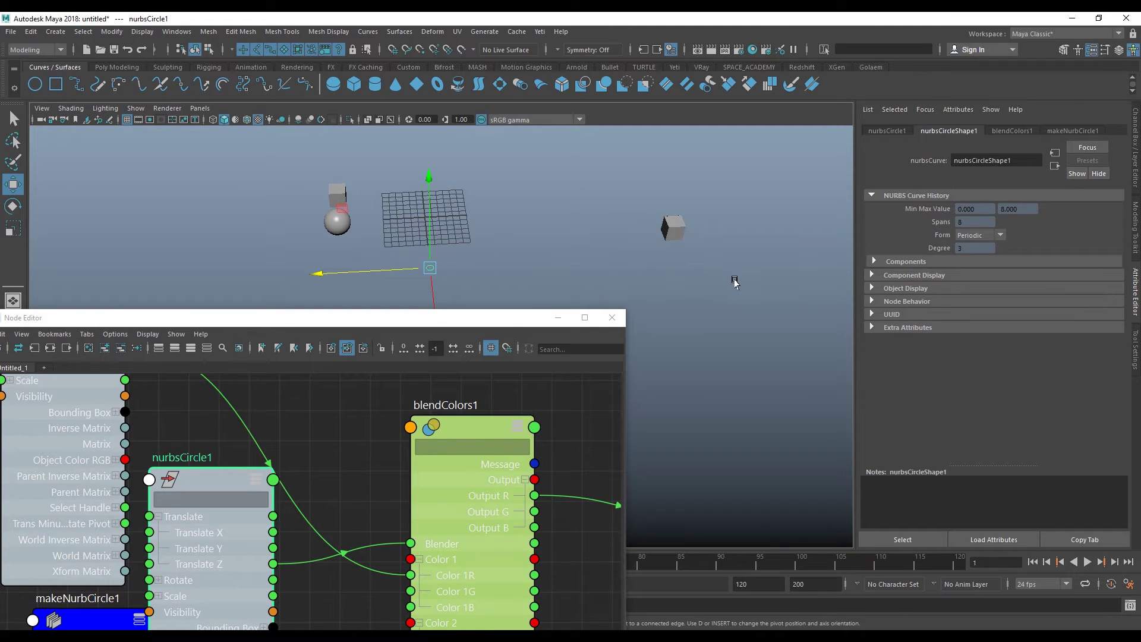
left_click(883, 131)
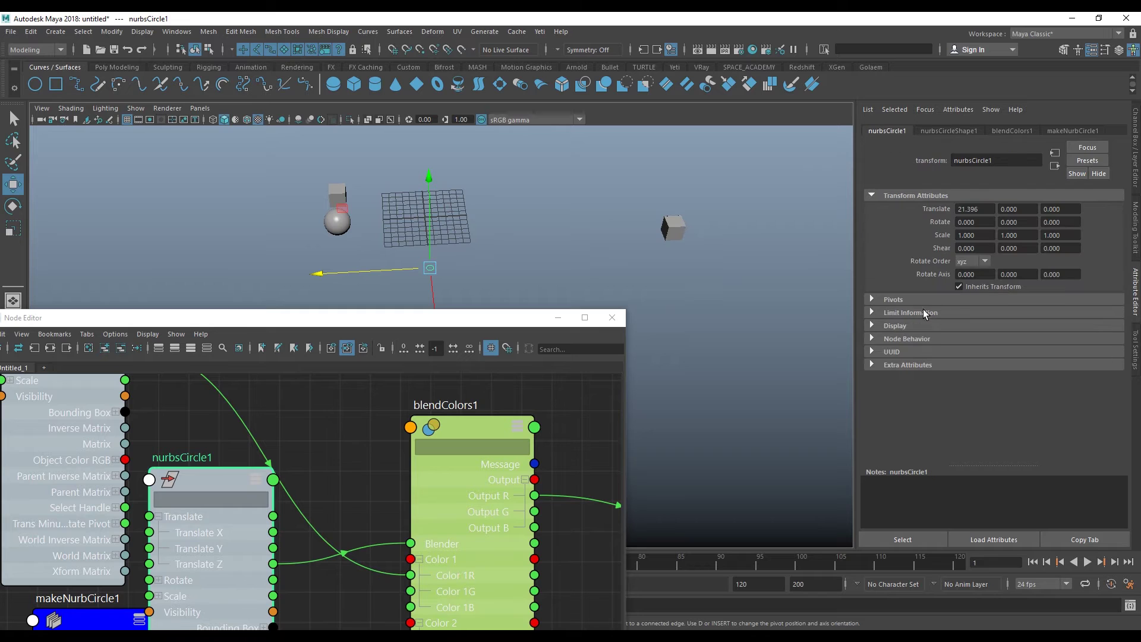
left_click(905, 308)
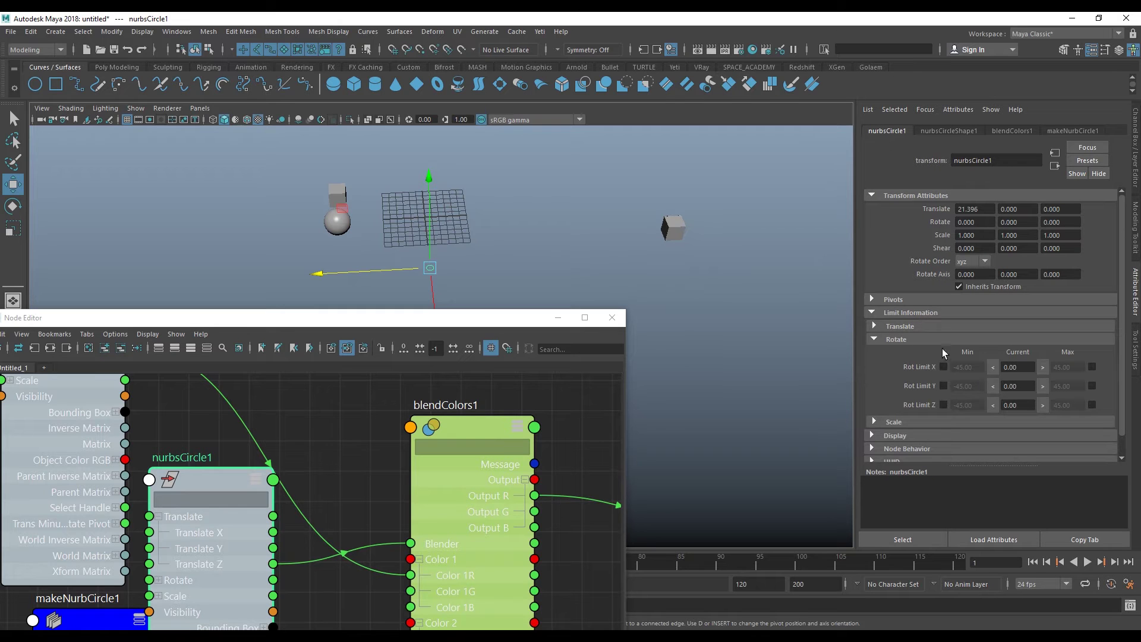
left_click(902, 328)
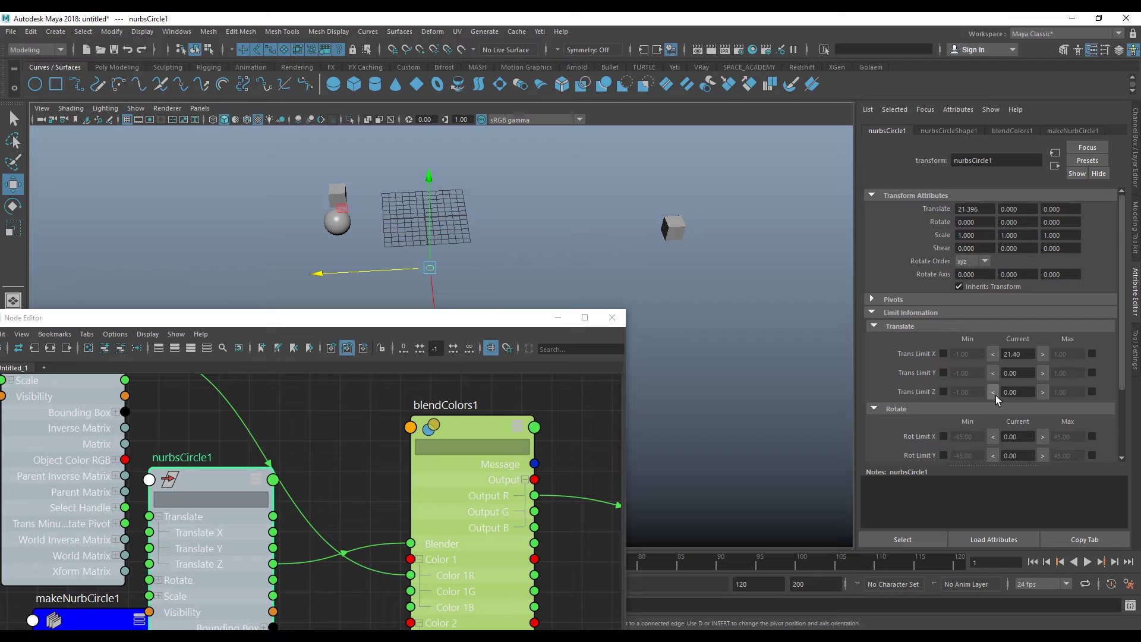
- Enable Trans Limit Z with min 0 and max 1, then test by dragging the circle
left_click(1092, 392)
left_click(1055, 392)
type("1")
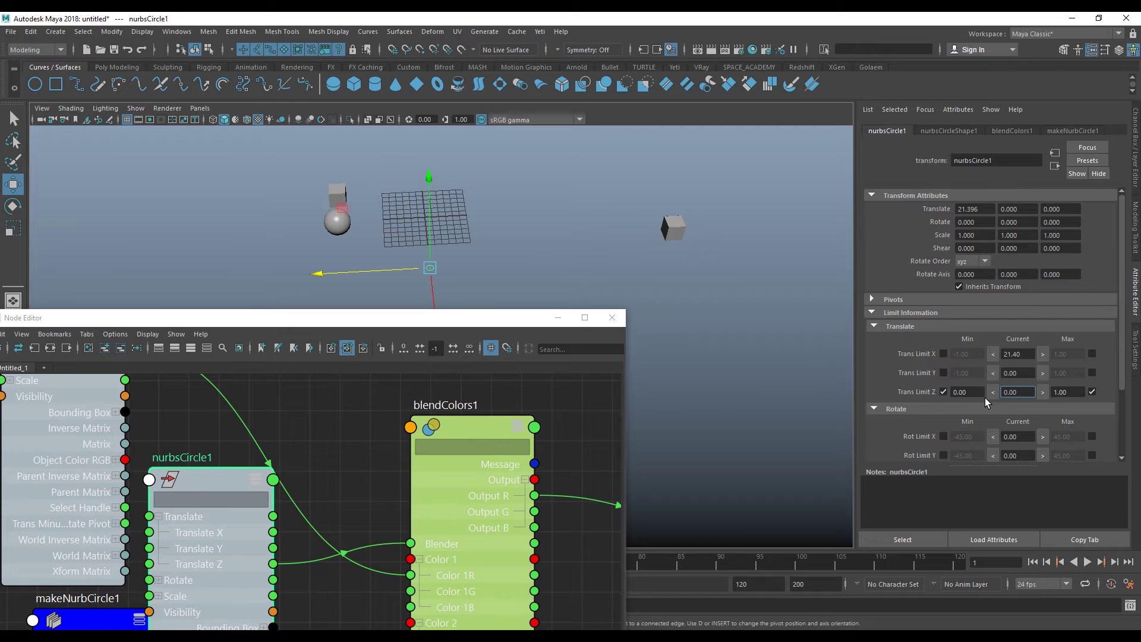
left_click_drag(327, 272, 342, 271)
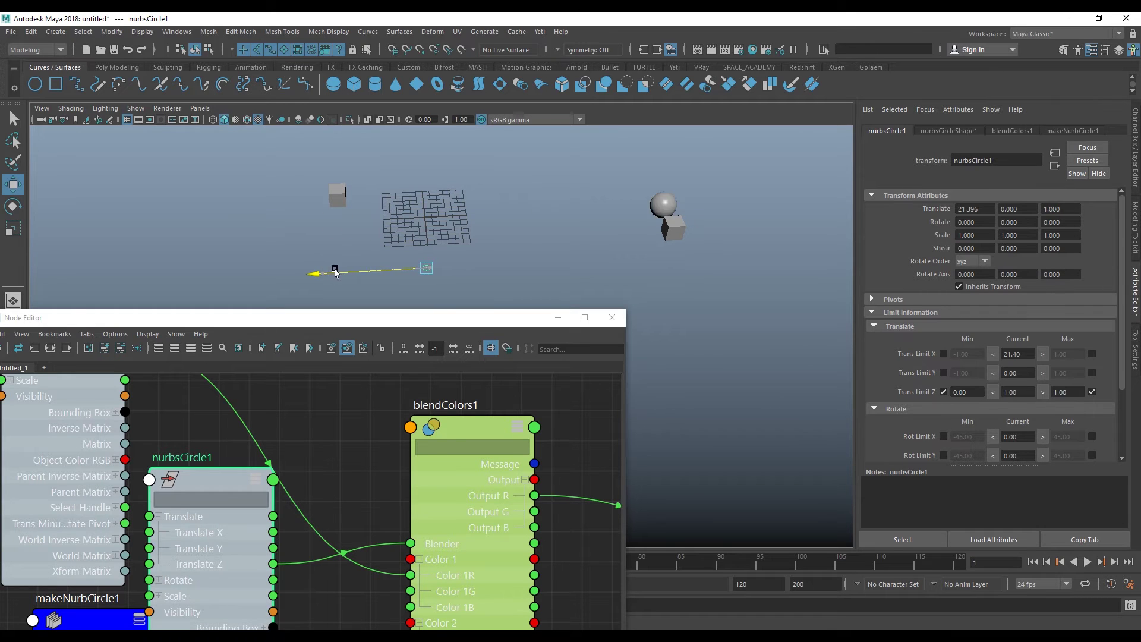
middle_click_drag(342, 270, 502, 257, "alt")
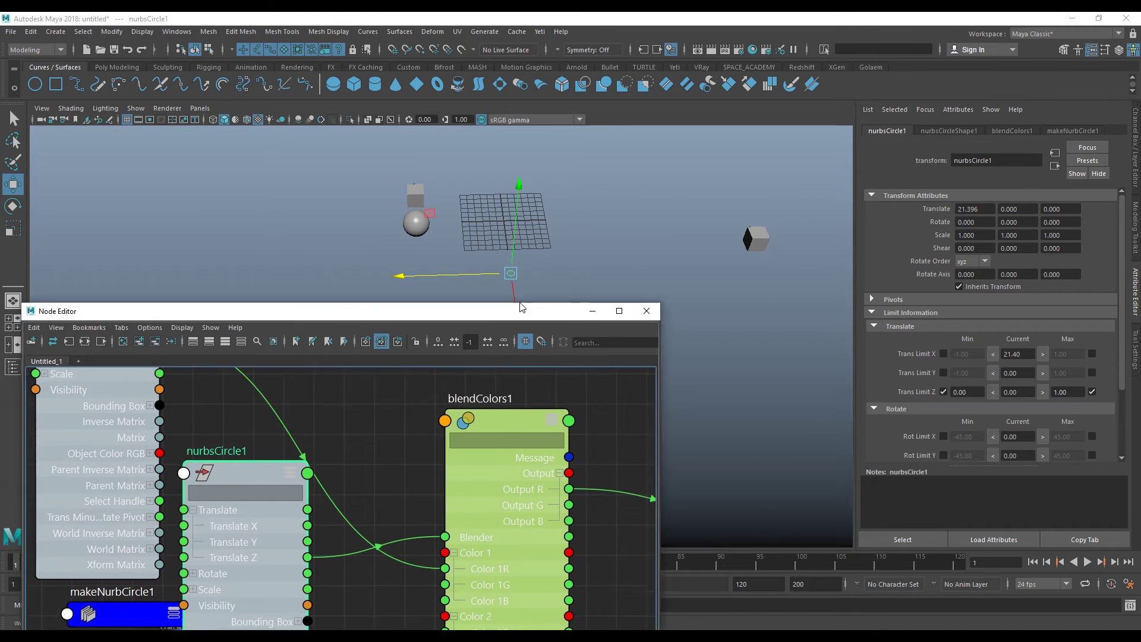
- Frame all nodes in the Node Editor and zoom in on pCube2 and nurbsCircle1
left_click_drag(476, 317, 623, 270)
key("a")
middle_click_drag(626, 420, 616, 451, "alt")
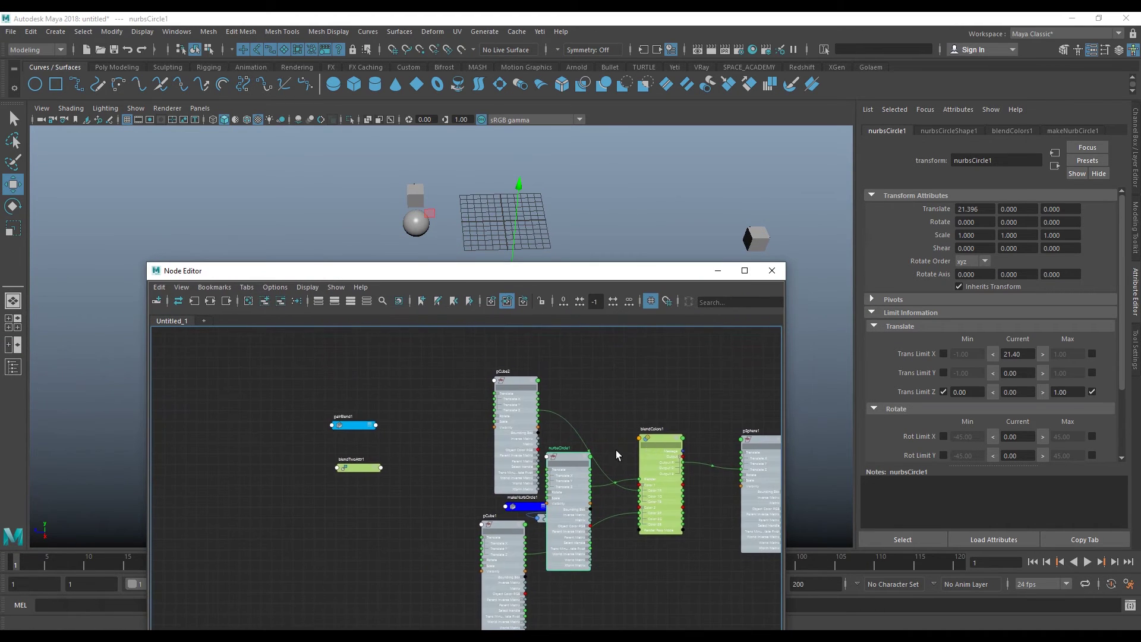
scroll(423, 468, "up", 3)
mouse_move(423, 468)
middle_mouse_down("alt")
mouse_move(444, 500)
mouse_move(464, 477)
middle_mouse_up("alt")
- Move pairBlend1 toward pCube2 and place blendTwoAttr1 above blendColors1
left_click_drag(357, 447, 468, 366)
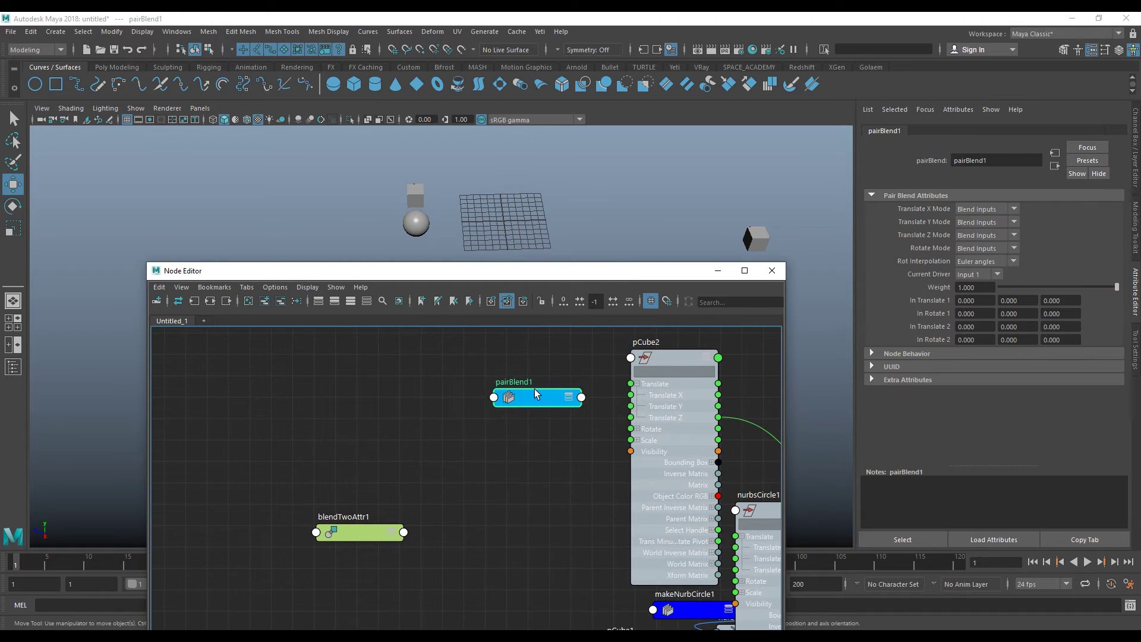
left_click(369, 532)
middle_click_drag(506, 435, 482, 469, "alt")
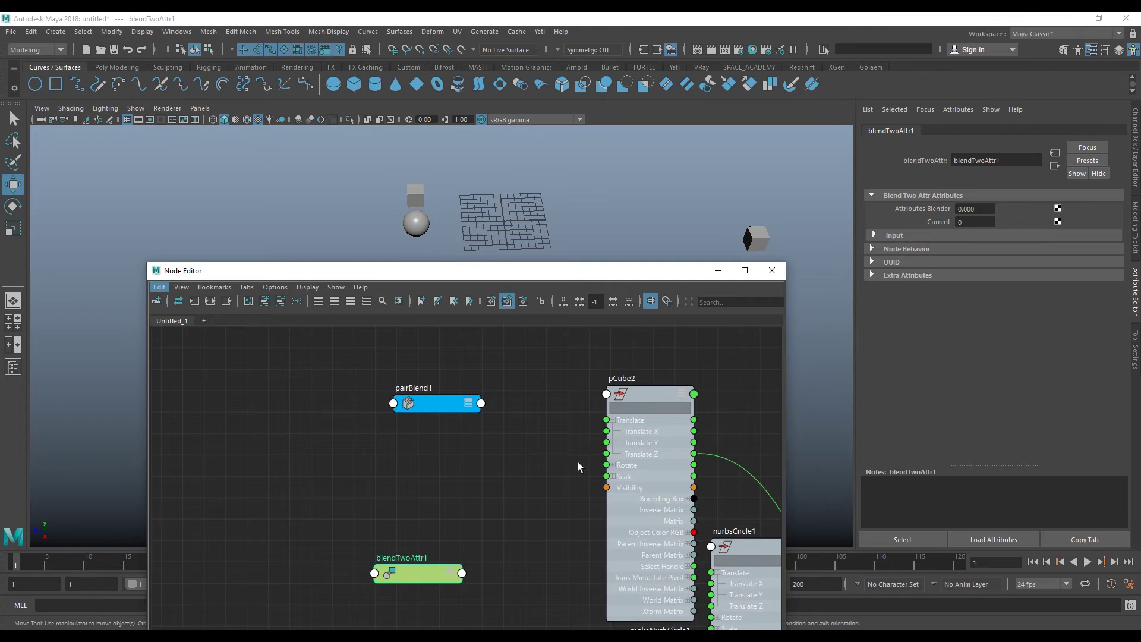
scroll(578, 462, "down", 3)
mouse_move(566, 491)
middle_mouse_down("alt")
mouse_move(410, 424)
mouse_move(403, 485)
middle_mouse_up("alt")
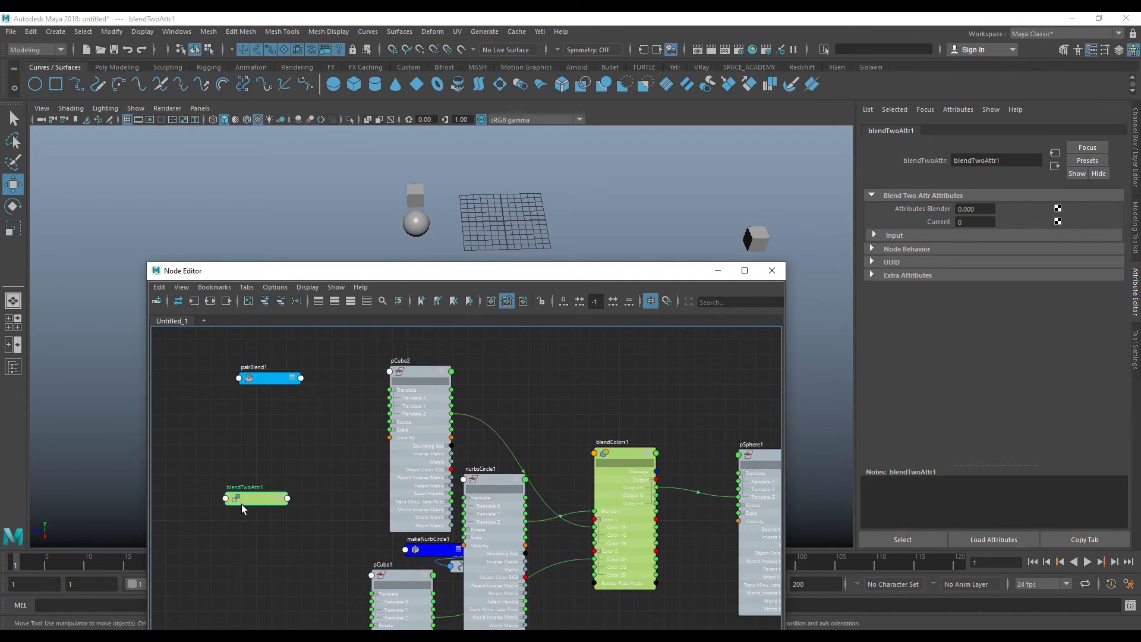
left_click_drag(242, 505, 563, 401)
middle_click_drag(587, 427, 547, 423, "alt")
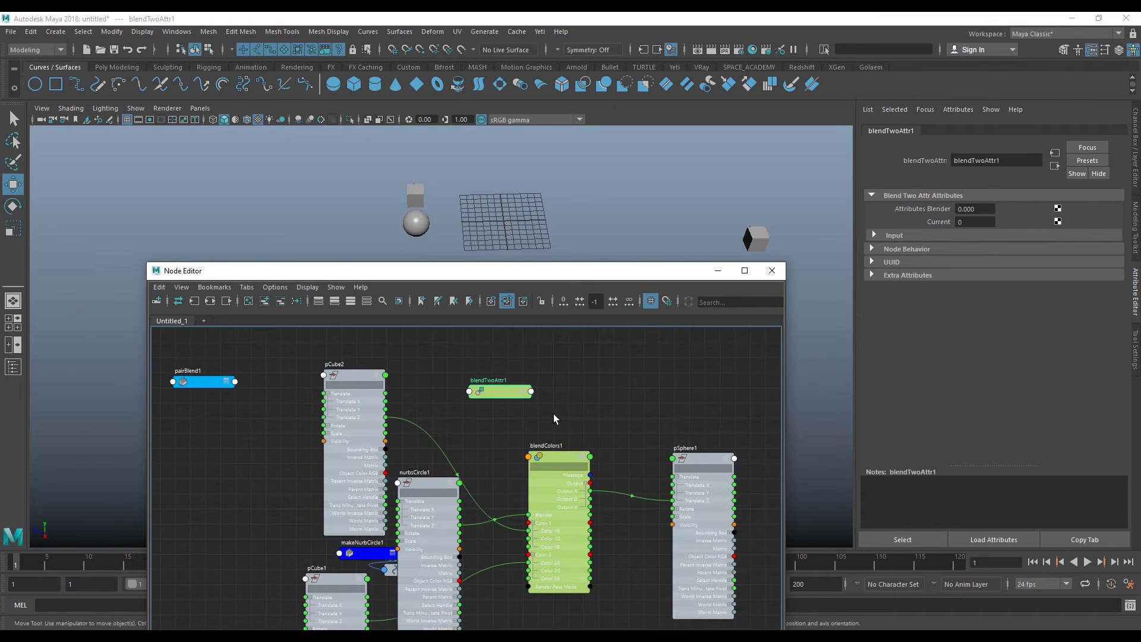
scroll(562, 413, "up", 3)
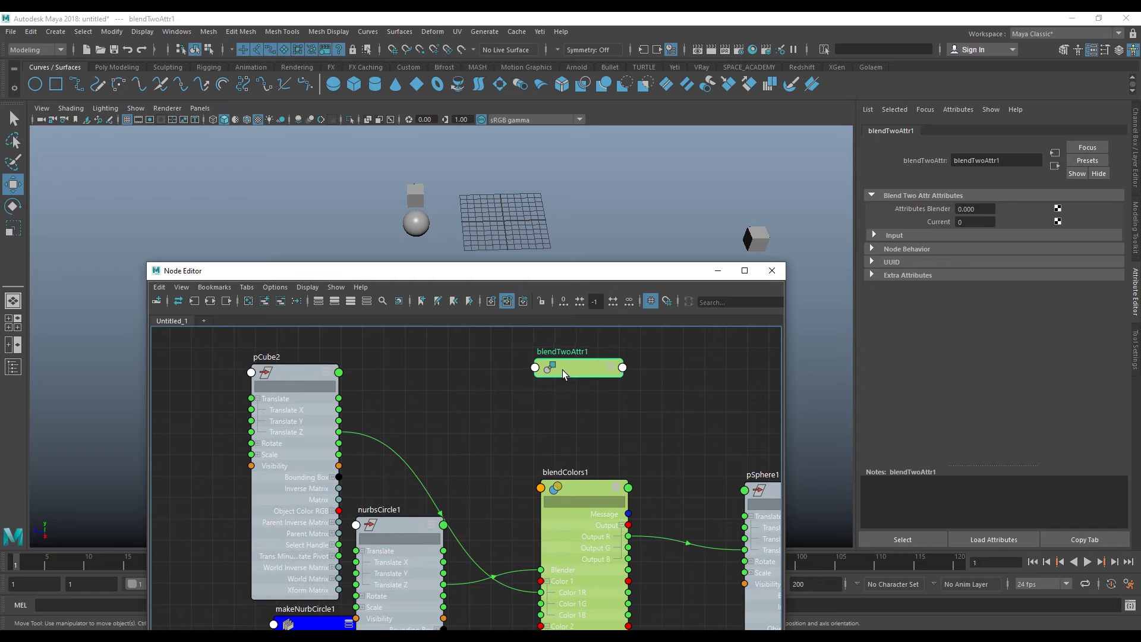
- Expand blendTwoAttr1 and position it beside pCube2 above blendColors1
key("3")
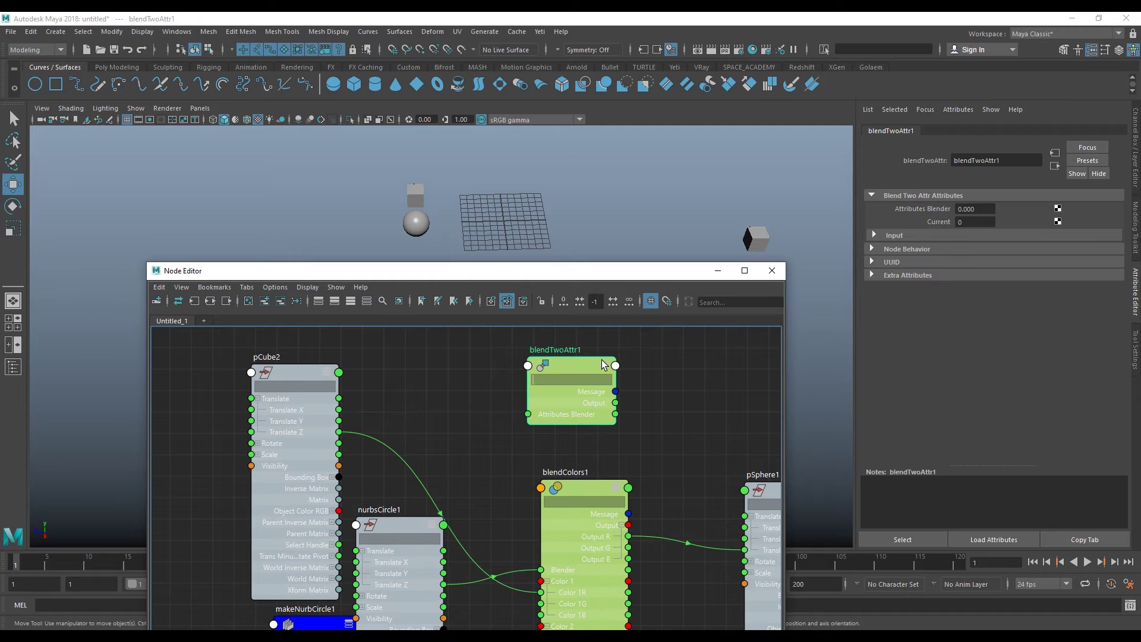
left_click_drag(602, 359, 626, 331)
scroll(595, 447, "down", 2)
left_click_drag(545, 495, 555, 522)
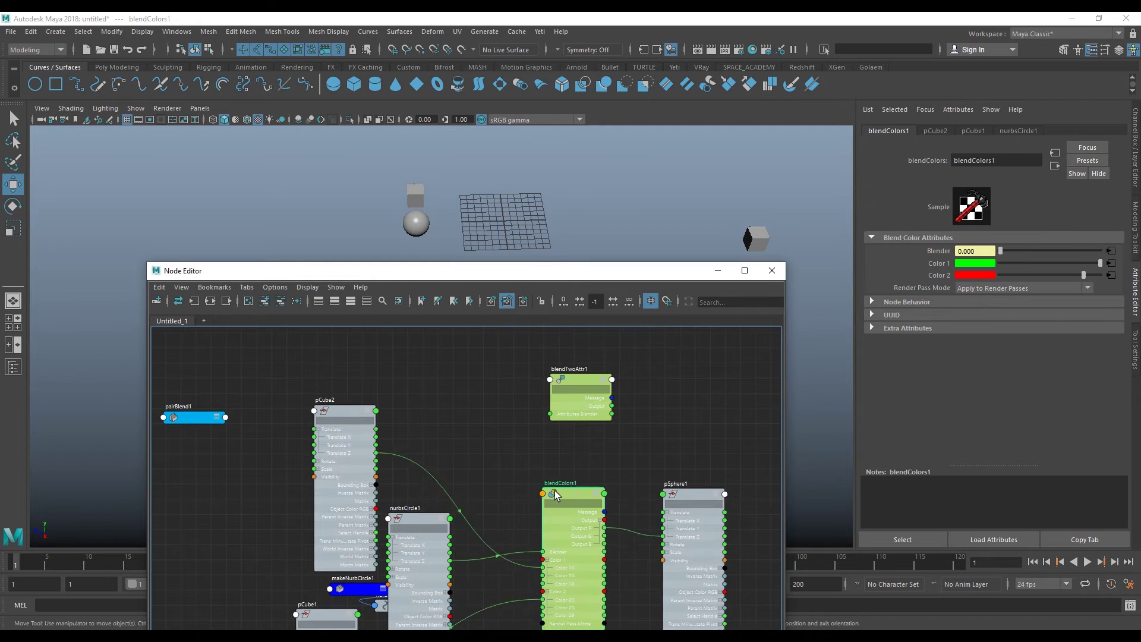
mouse_move(615, 470)
middle_mouse_down("alt")
mouse_move(579, 446)
mouse_move(576, 483)
middle_mouse_up("alt")
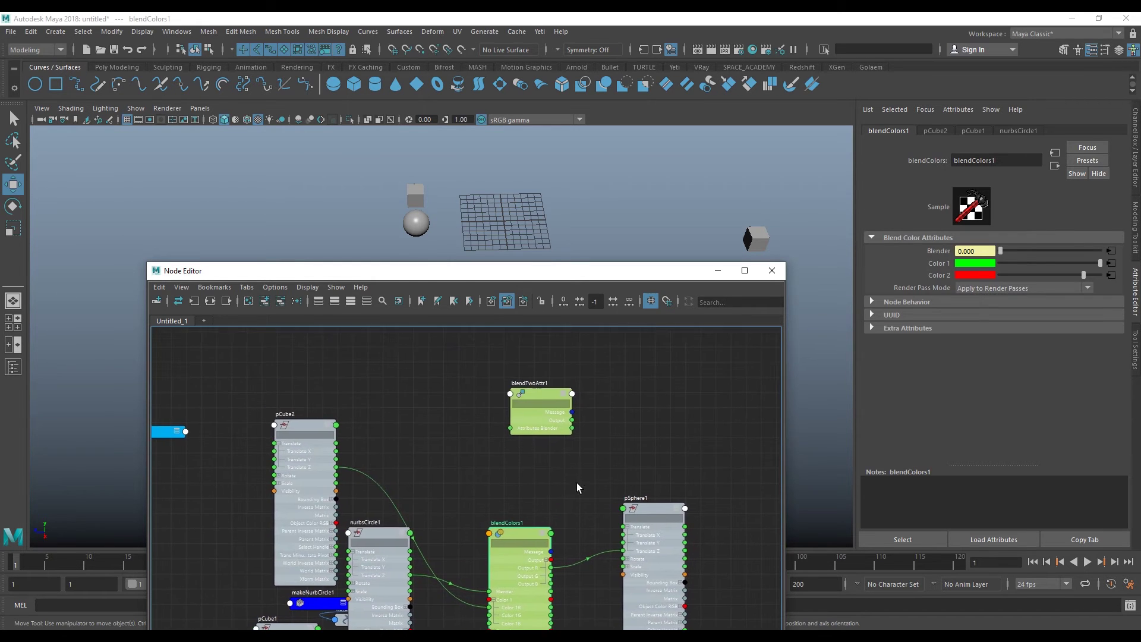
scroll(576, 447, "up", 3)
left_click_drag(542, 437, 559, 452)
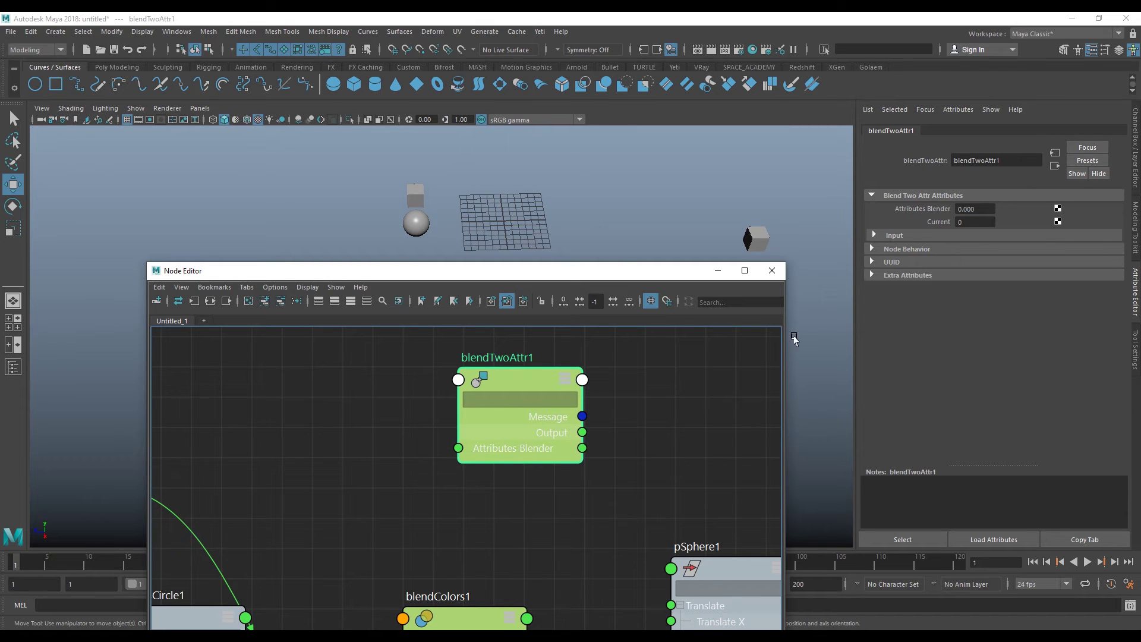
left_click_drag(530, 384, 524, 369)
scroll(524, 369, "down", 3)
scroll(581, 421, "up", 1)
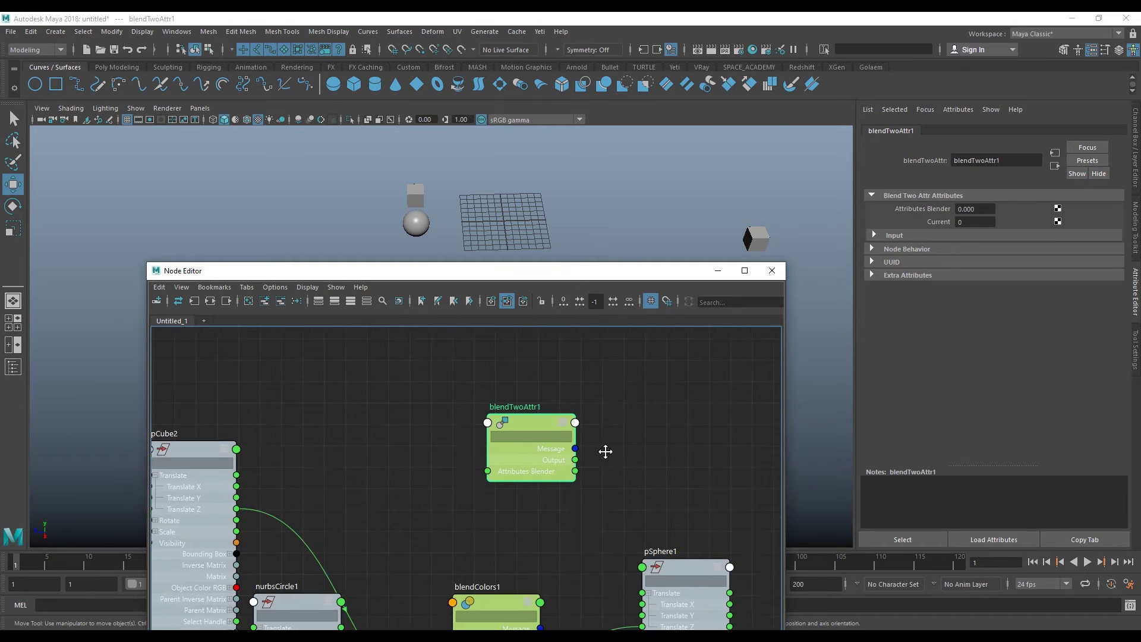
left_click_drag(536, 433, 540, 372)
- Show All Attributes on blendTwoAttr1 and expand Input to reveal Input[0]
right_click(540, 372)
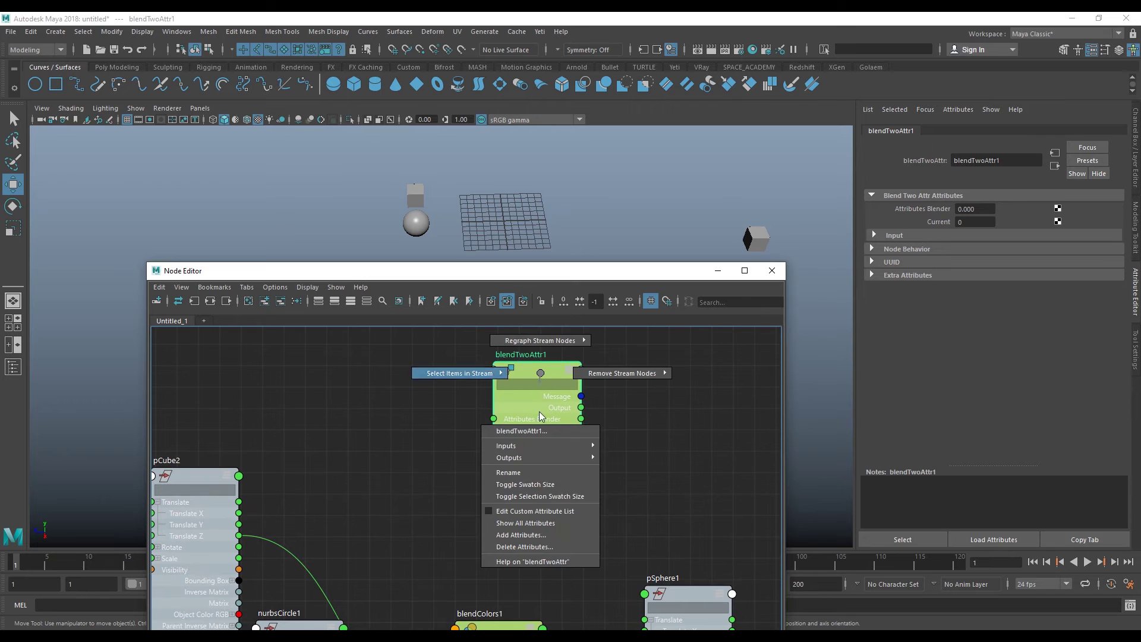
left_click(540, 526)
mouse_move(551, 482)
left_mouse_down()
mouse_move(547, 492)
mouse_move(551, 434)
left_mouse_up()
left_click(496, 463)
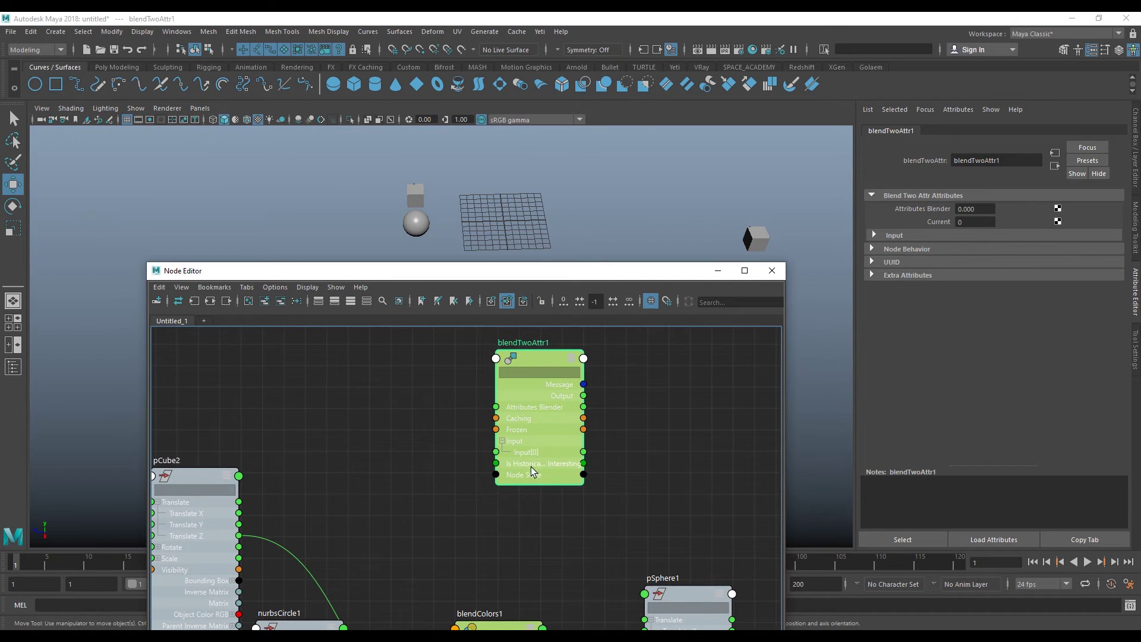
- Connect pCube2 Translate Z to blendTwoAttr1 Input[0] and pCube1 Translate Z to Input[1]
middle_click_drag(531, 466, 573, 425)
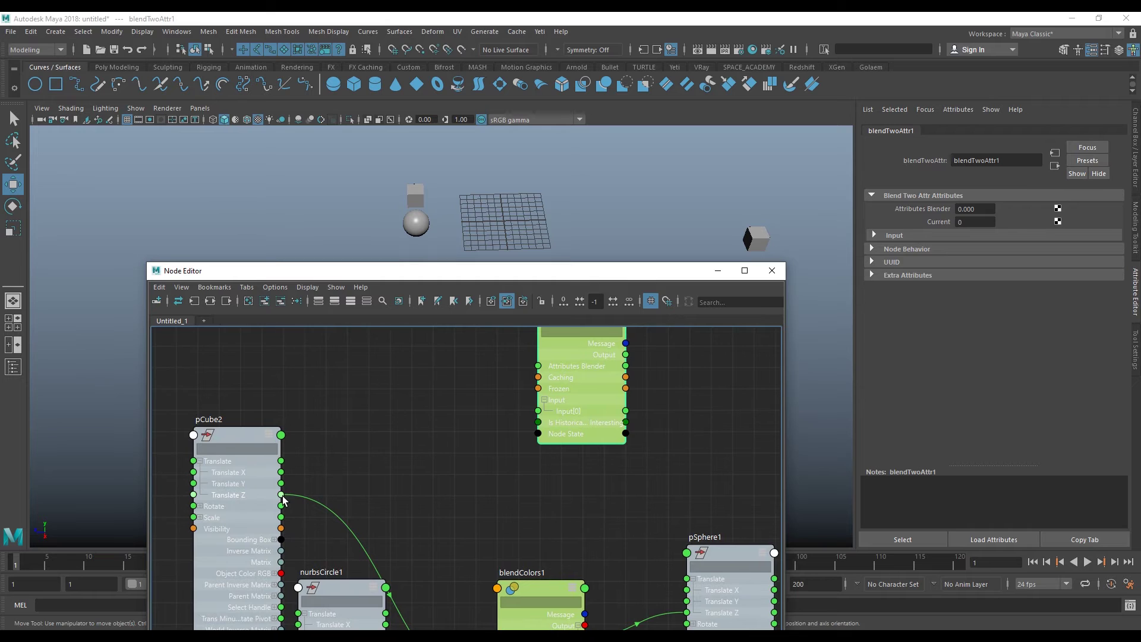
mouse_move(281, 495)
left_mouse_down()
mouse_move(486, 393)
mouse_move(538, 411)
left_mouse_up()
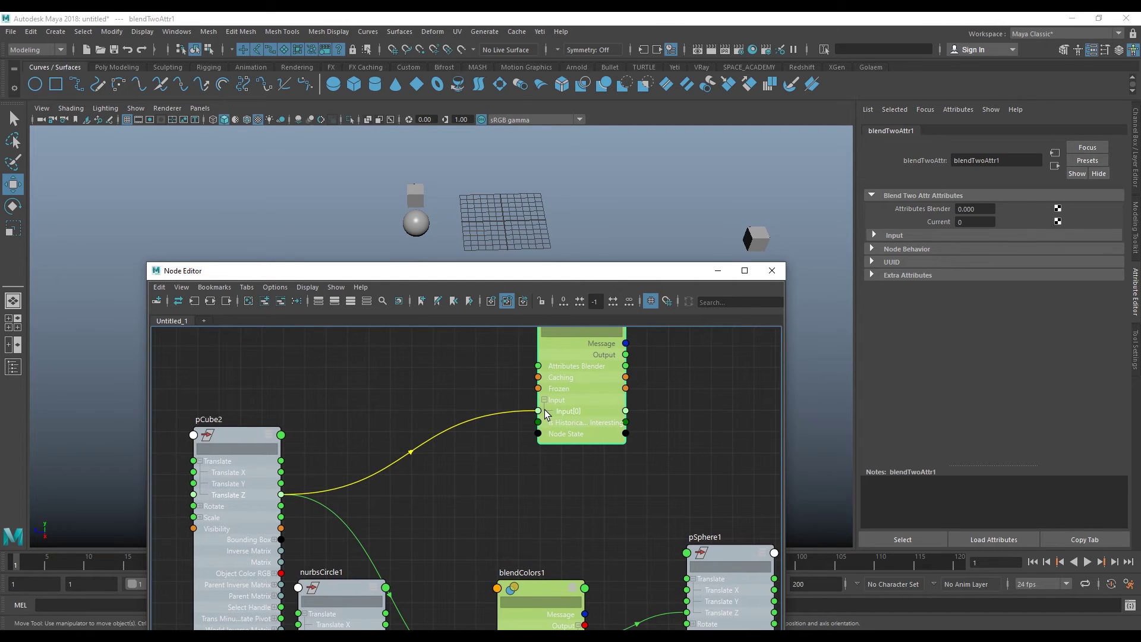
left_click_drag(545, 409, 590, 406)
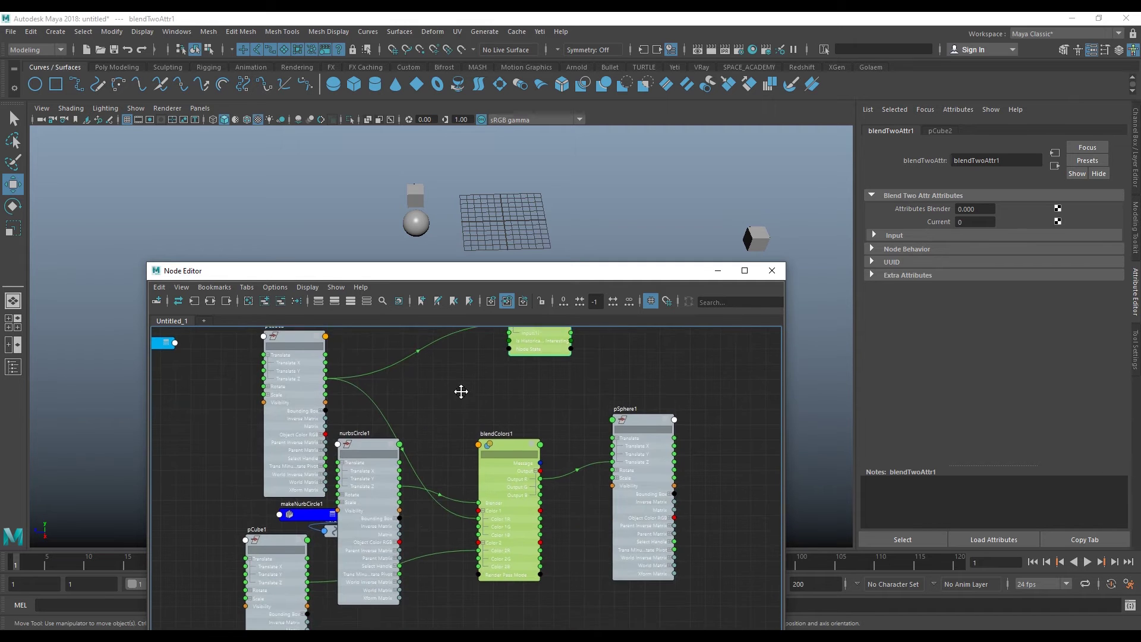
left_click(384, 463)
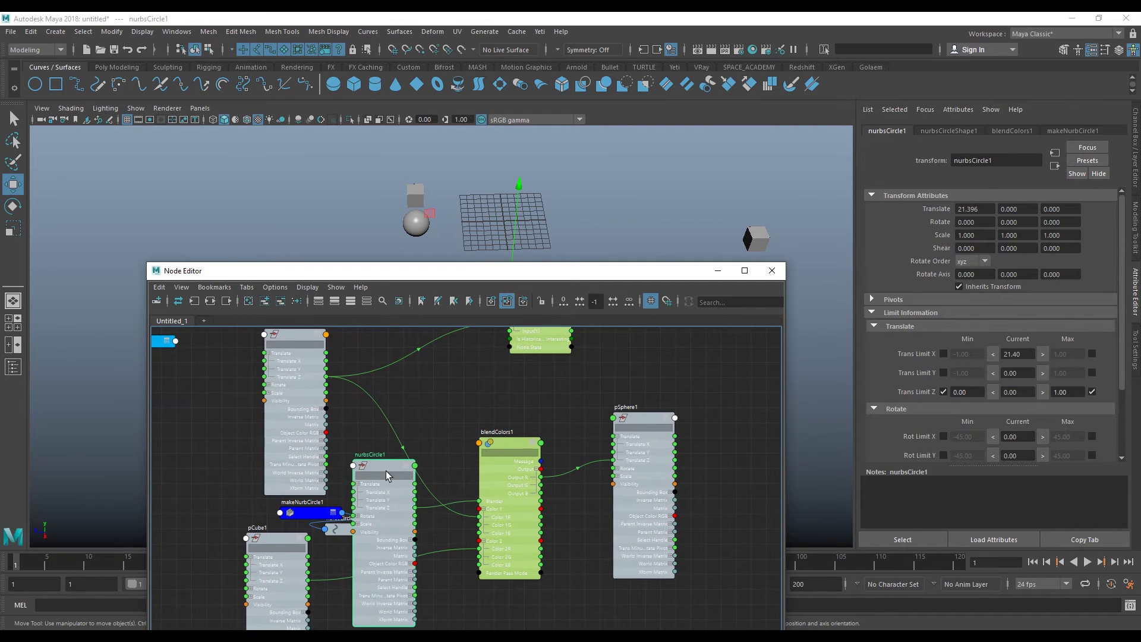
mouse_move(287, 544)
left_mouse_down()
mouse_move(213, 352)
mouse_move(413, 393)
left_mouse_up()
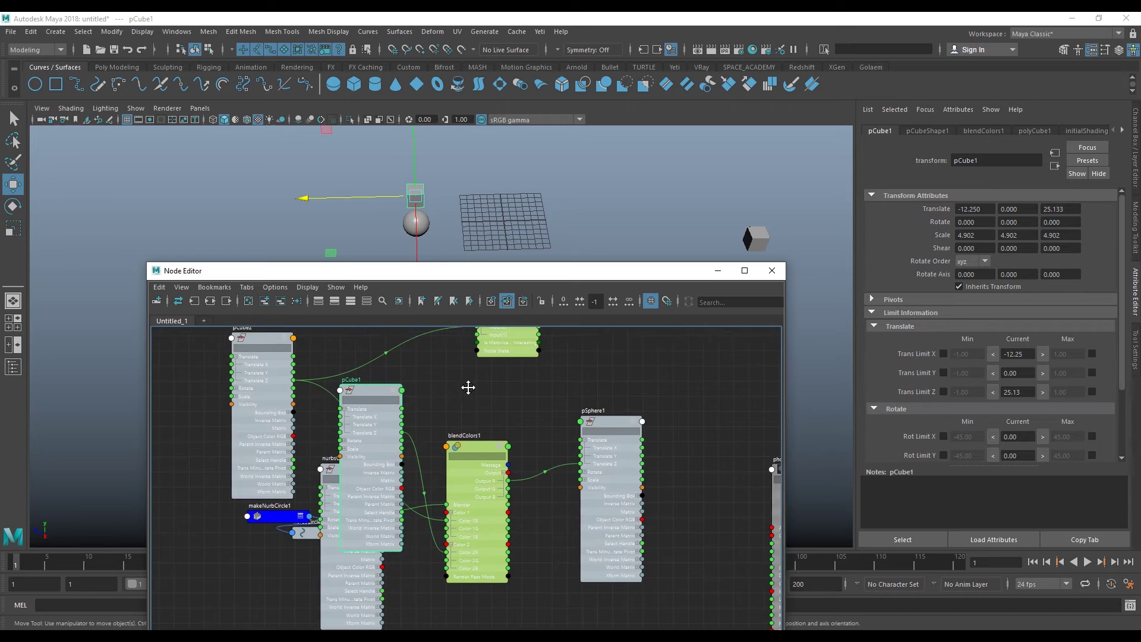
scroll(499, 492, "up", 3)
middle_click_drag(500, 492, 398, 573)
left_click_drag(373, 561, 497, 421)
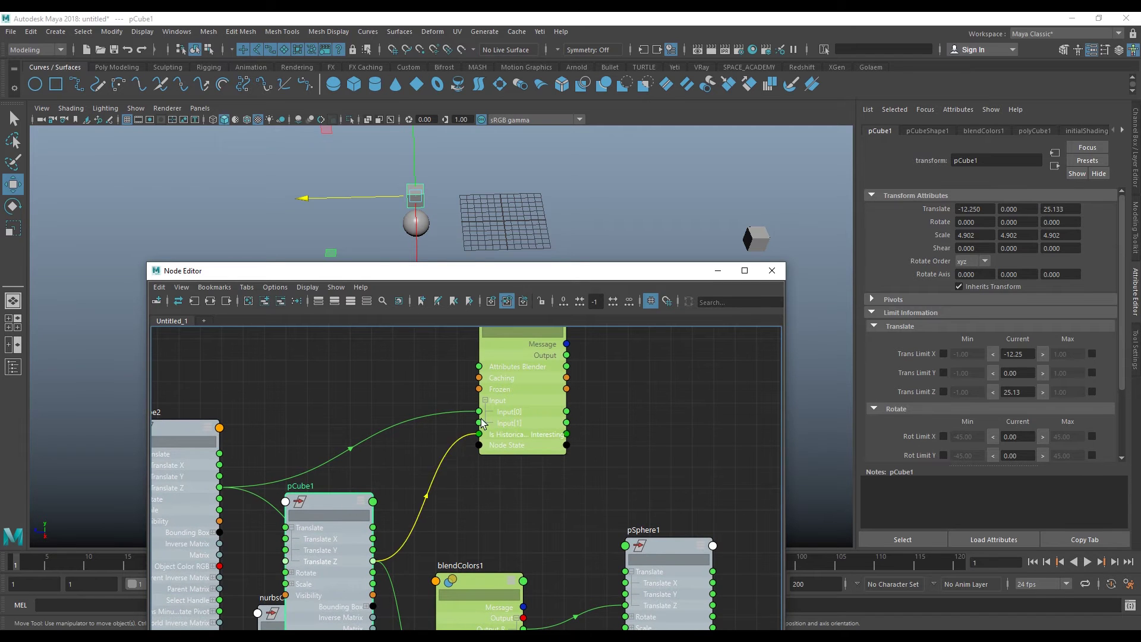
scroll(553, 440, "down", 2)
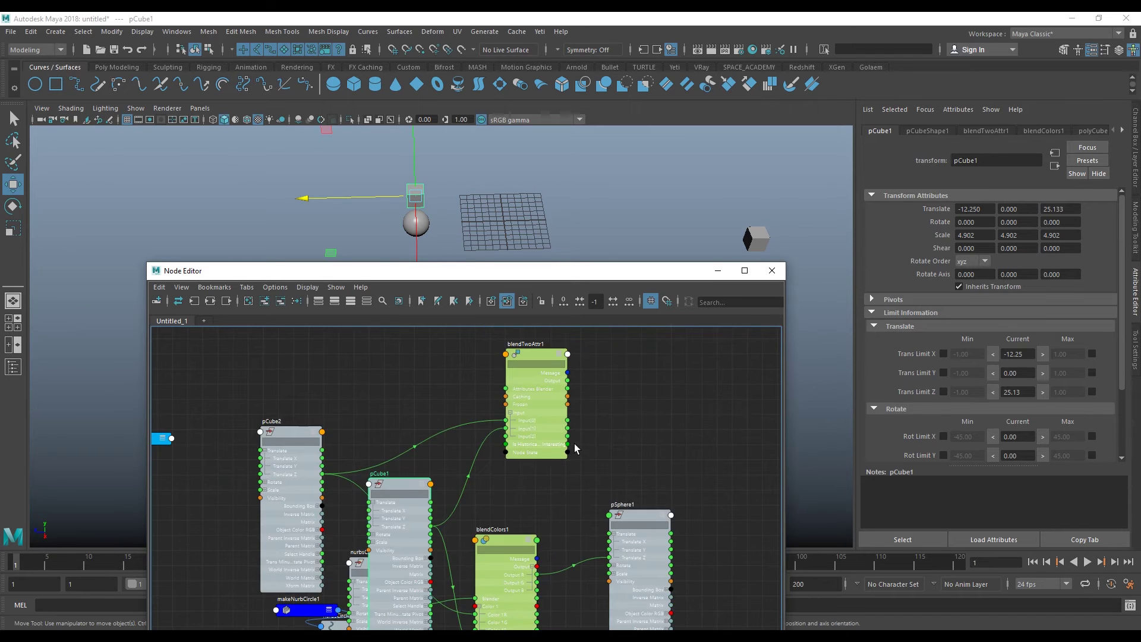
scroll(554, 478, "up", 2)
- Bring pSphere1 beside the blend and wire blendTwoAttr1 Output into its Translate Z
left_click(470, 424)
middle_click_drag(476, 475, 491, 362)
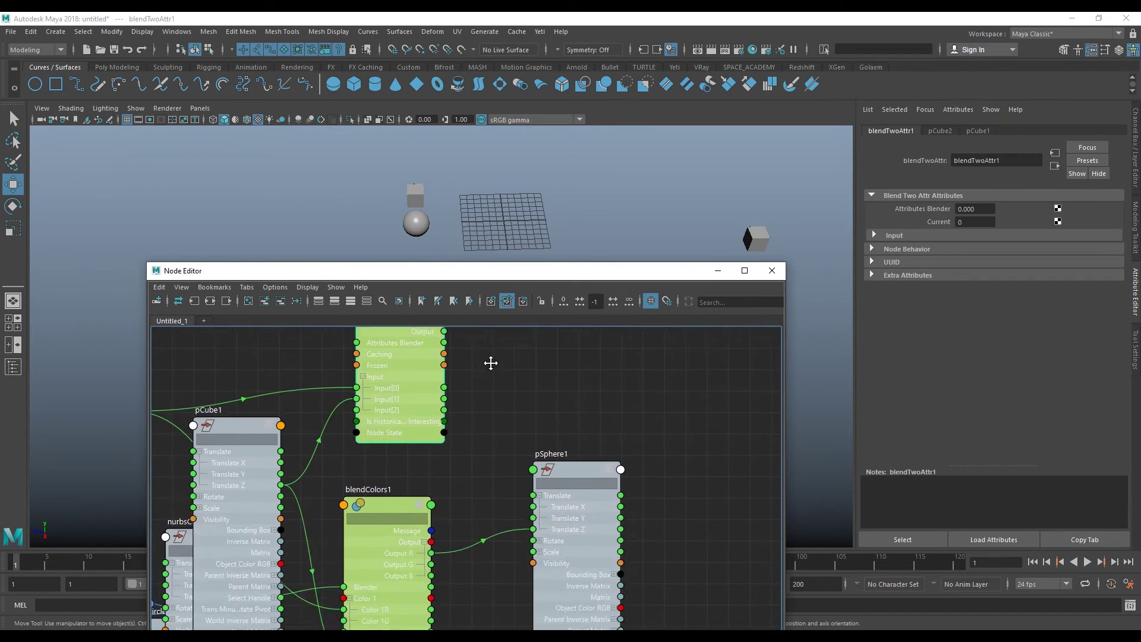
scroll(454, 511, "down", 2)
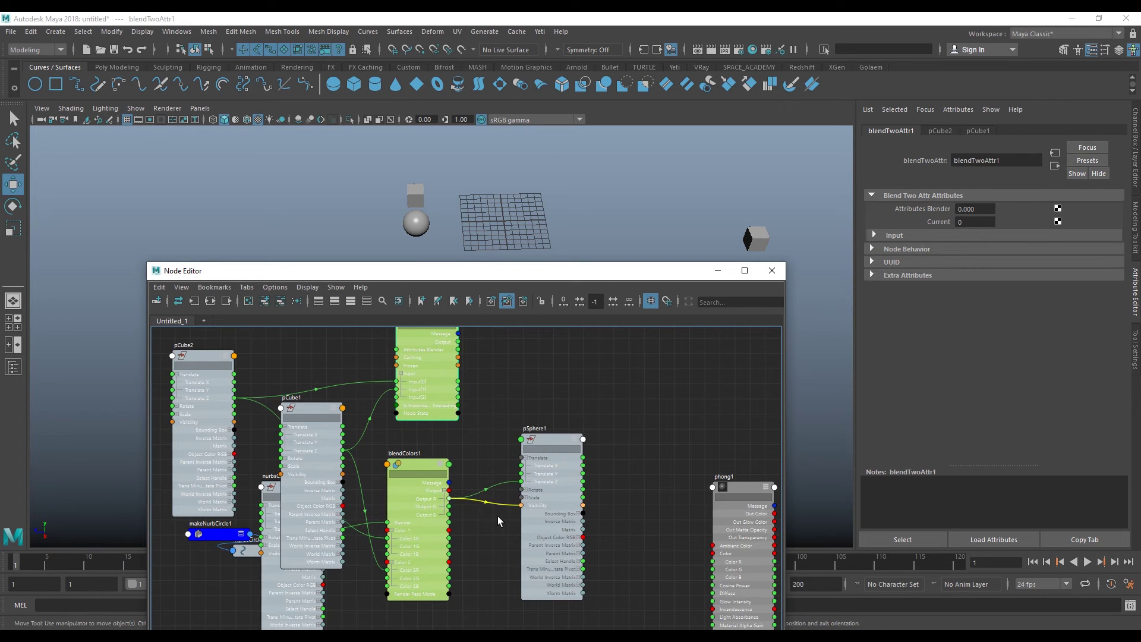
scroll(521, 421, "up", 2)
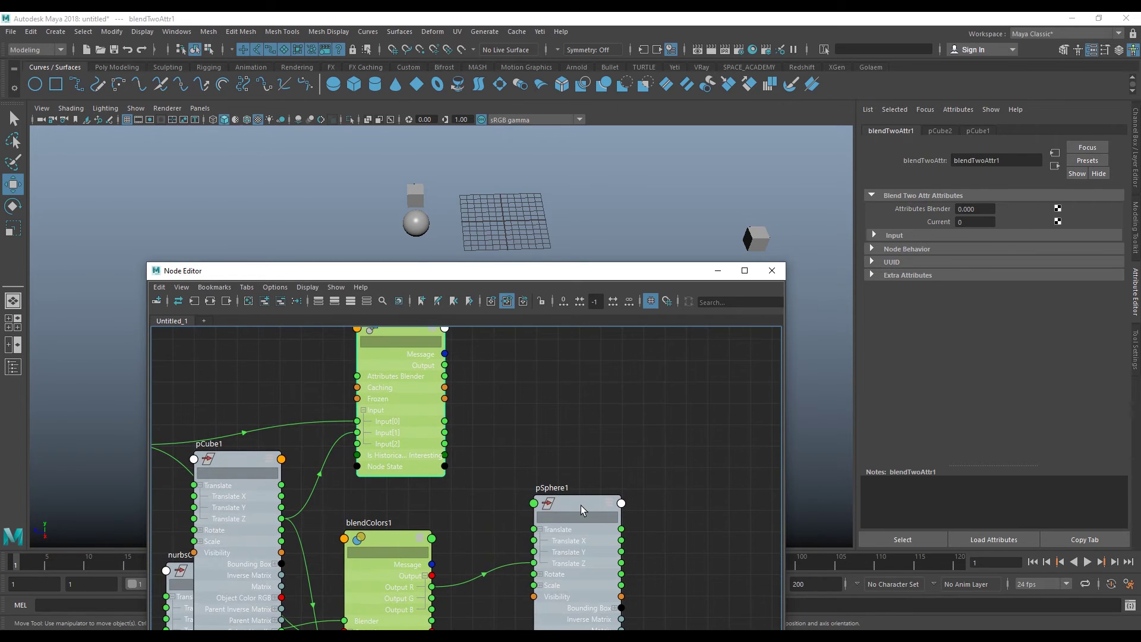
left_click_drag(580, 505, 601, 405)
mouse_move(517, 403)
middle_mouse_down()
mouse_move(499, 491)
mouse_move(476, 454)
middle_mouse_up()
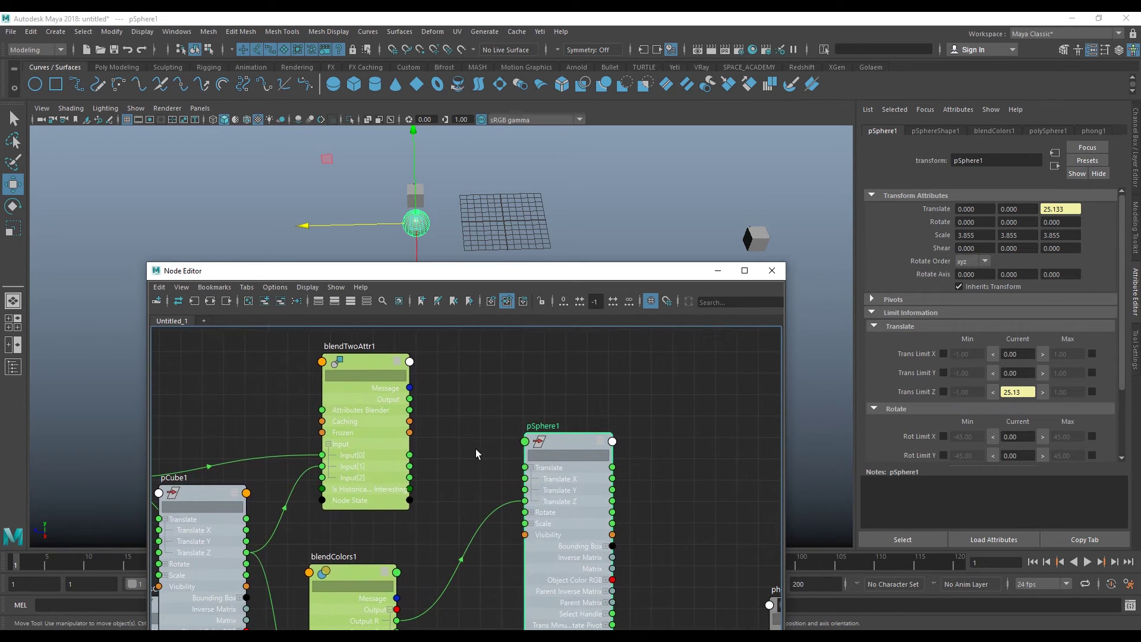
left_click_drag(412, 403, 527, 502)
left_click_drag(412, 403, 526, 503)
left_click_drag(574, 275, 582, 329)
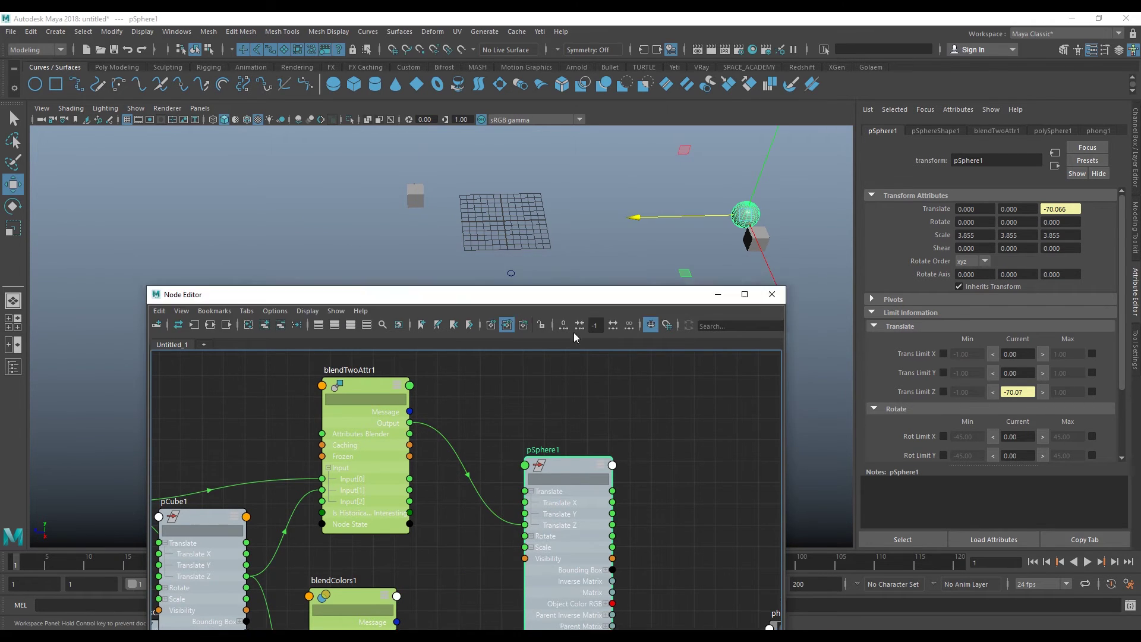
- Test-move pCube1 and pCube2 along X, undoing each move
left_click(425, 226)
mouse_move(428, 249)
left_mouse_down("alt")
mouse_move(375, 238)
mouse_move(548, 236)
left_mouse_up("alt")
key("ctrl+z")
left_click(700, 257)
left_click_drag(660, 266, 532, 299)
key("ctrl+z")
- Scrub blendTwoAttr1's Attributes Blender to slide the sphere, then set it to 0.500
left_click(376, 416)
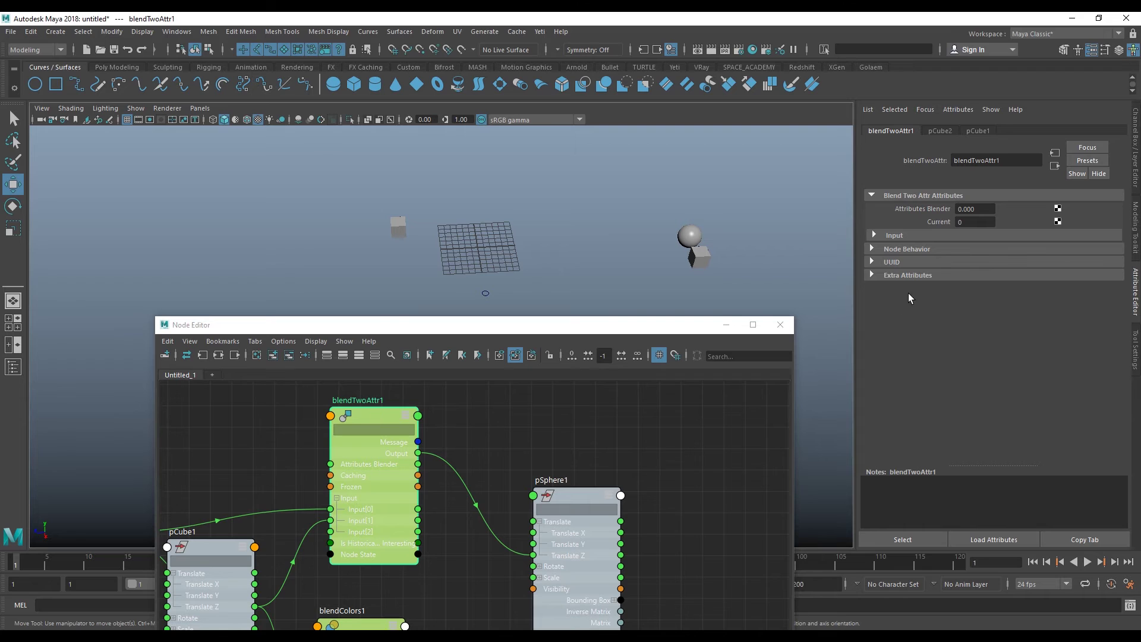
left_click_drag(971, 210, 994, 216, "ctrl")
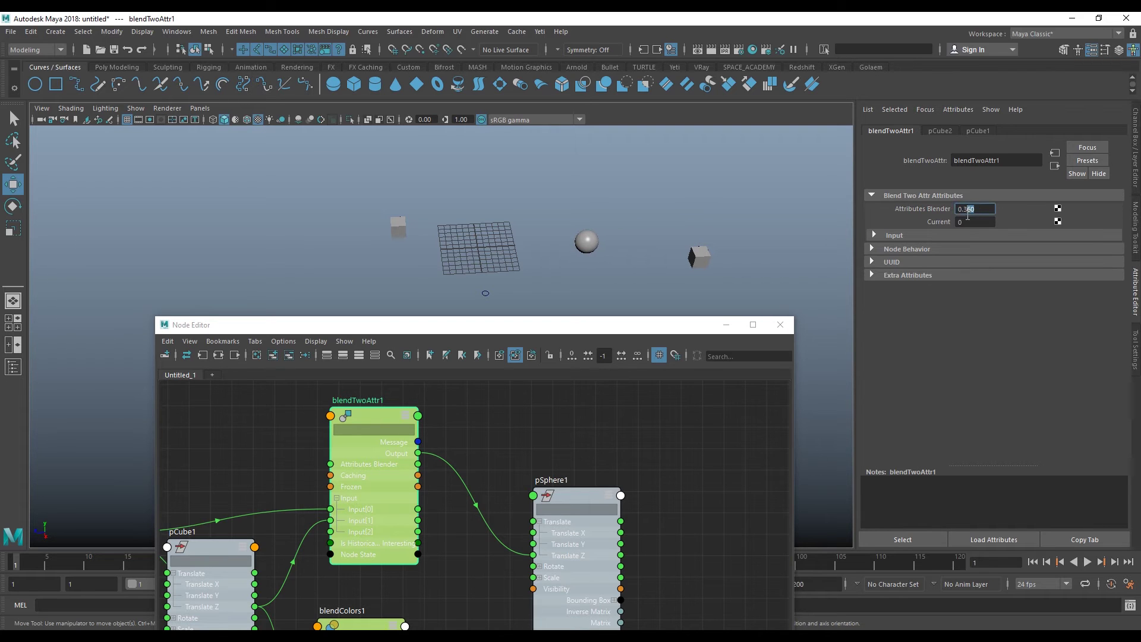
key("Return")
mouse_move(733, 225)
left_mouse_down()
mouse_move(688, 273)
mouse_move(755, 275)
mouse_move(554, 273)
left_mouse_up()
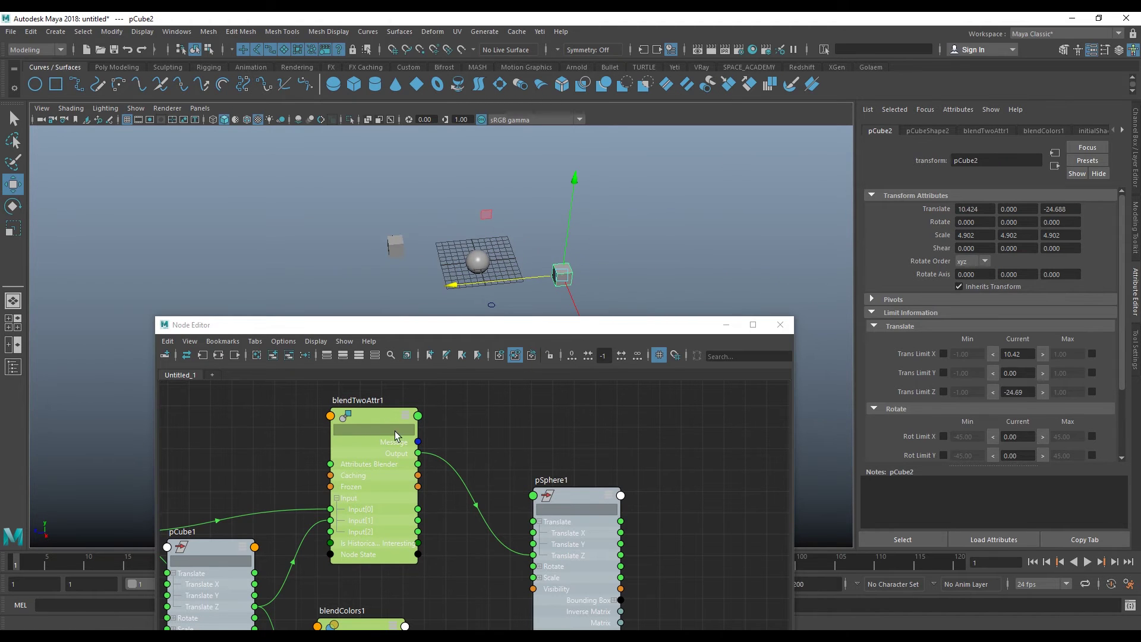
left_click(378, 418)
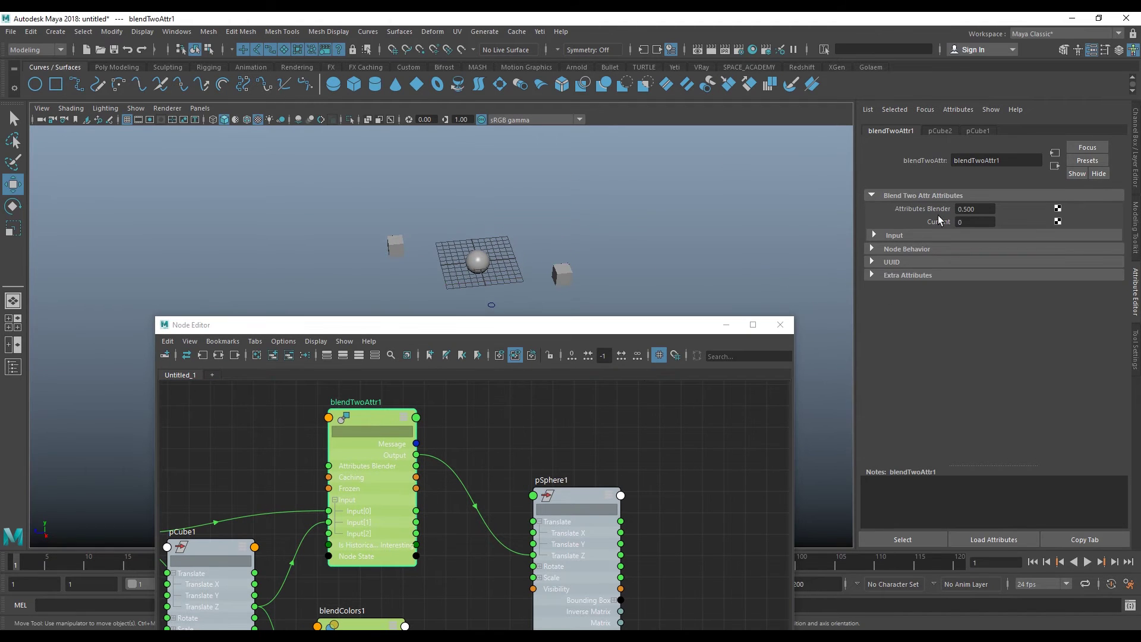
mouse_move(985, 207)
left_mouse_down("ctrl")
mouse_move(1019, 237)
mouse_move(914, 257)
mouse_move(1055, 264)
mouse_move(917, 272)
left_mouse_up("ctrl")
mouse_move(658, 254)
left_mouse_down("alt")
mouse_move(662, 242)
mouse_move(602, 193)
mouse_move(522, 216)
left_mouse_up("alt")
- Zoom out to locate the pairBlend1 node and move it left
left_click_drag(383, 197, 333, 250)
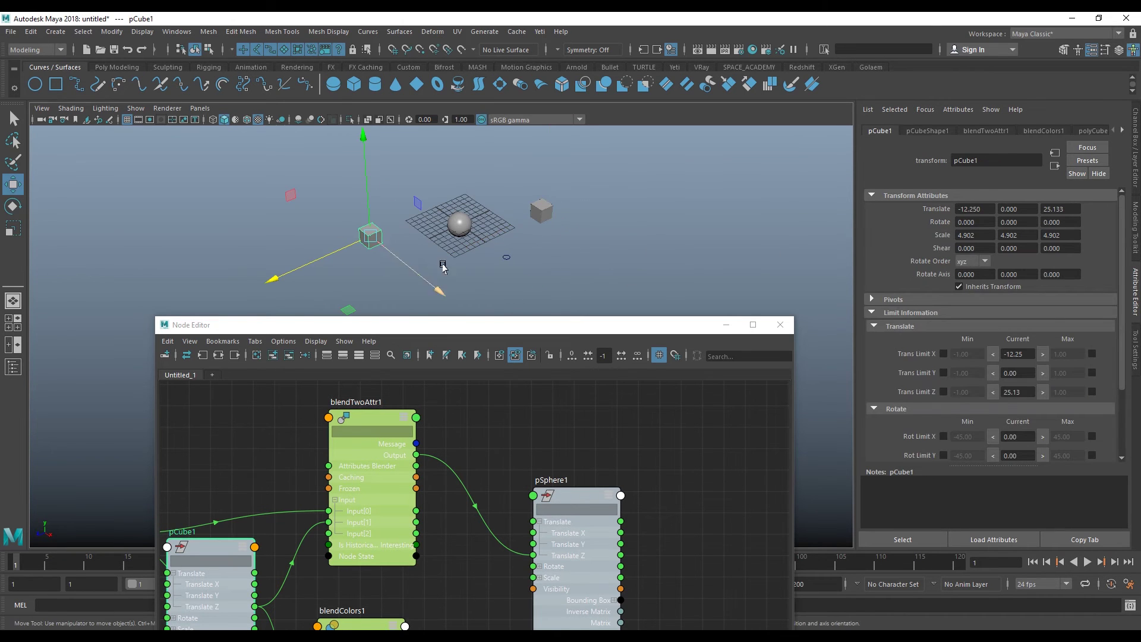
scroll(473, 437, "down", 3)
mouse_move(243, 452)
middle_mouse_down()
mouse_move(430, 442)
mouse_move(520, 473)
middle_mouse_up()
left_click_drag(467, 470, 425, 465)
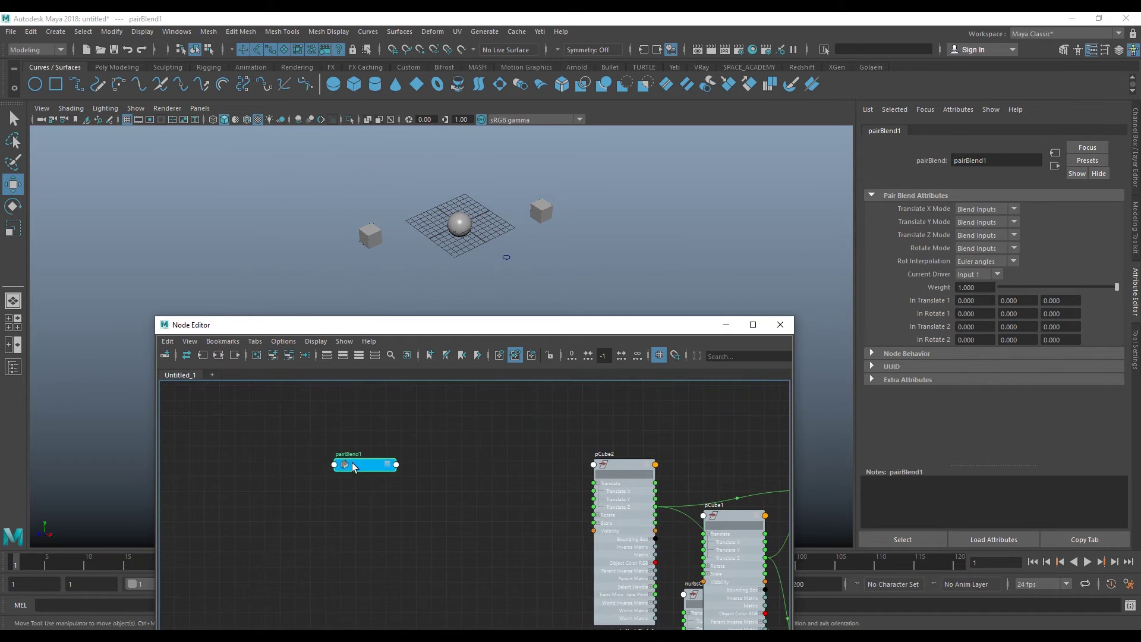
- Show all of pairBlend1's attributes, including In Translate 1, In Translate 2 and Weight
key("f")
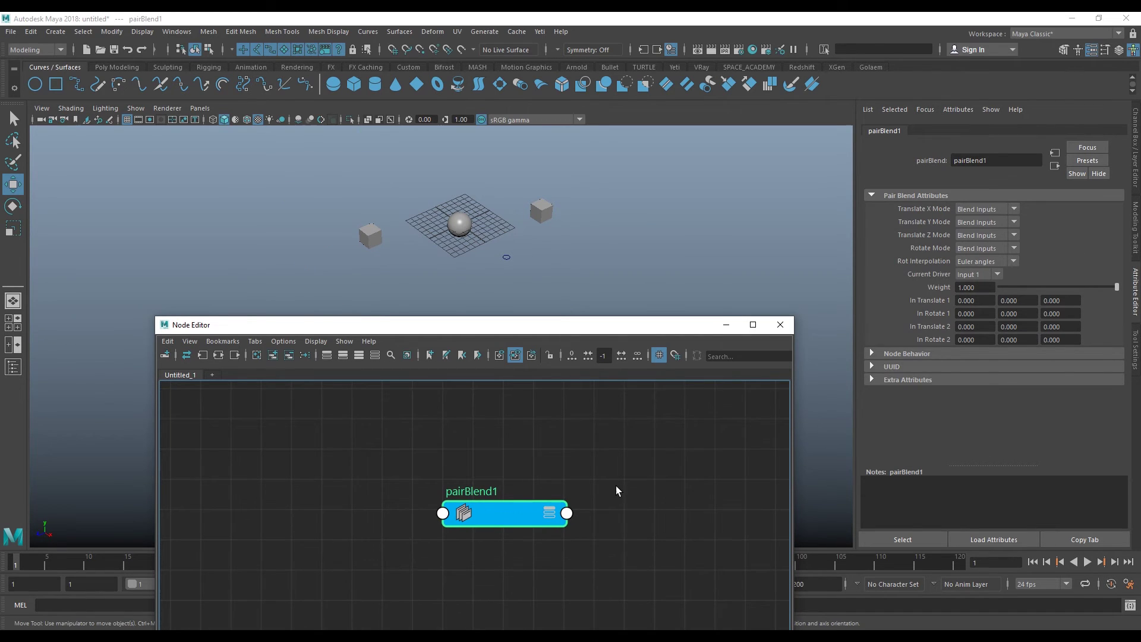
left_click(549, 514)
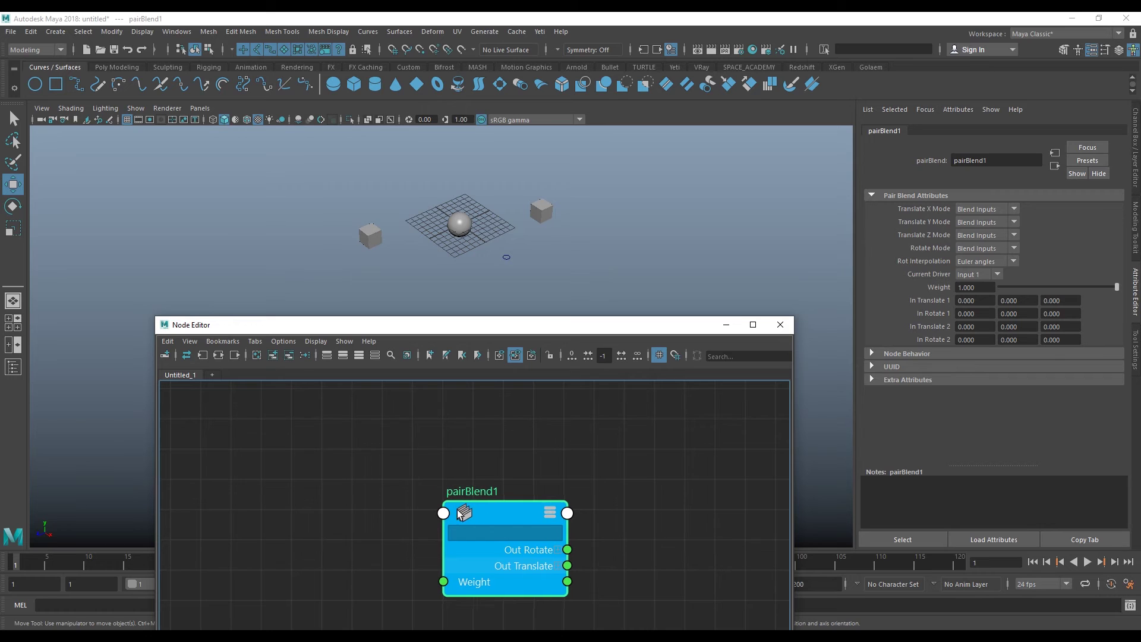
left_click_drag(457, 514, 477, 478)
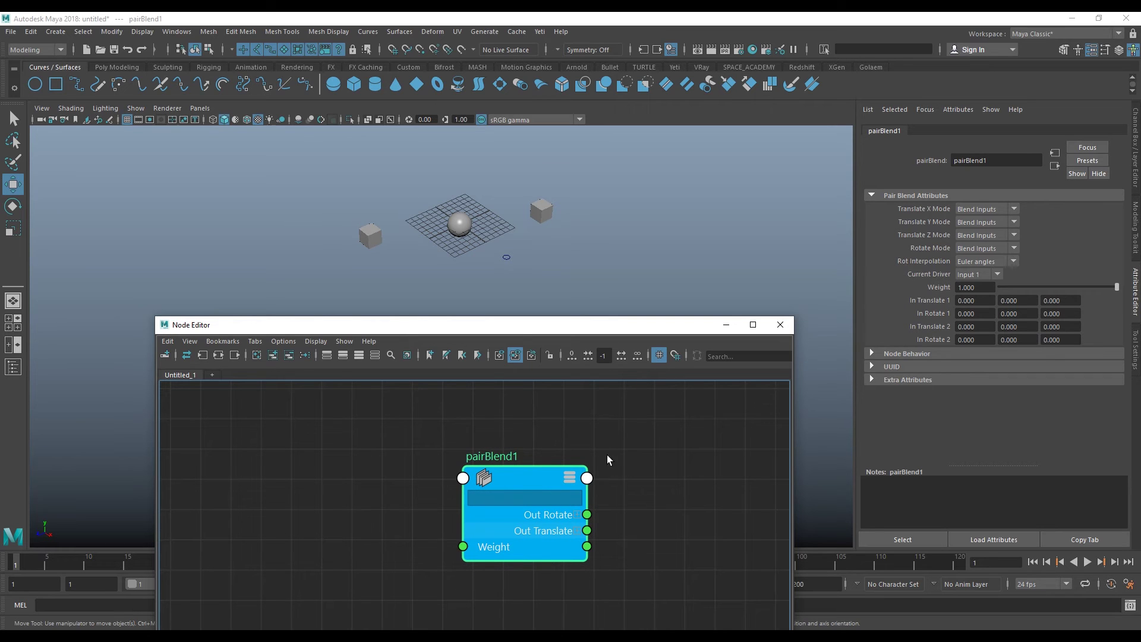
right_click(519, 483)
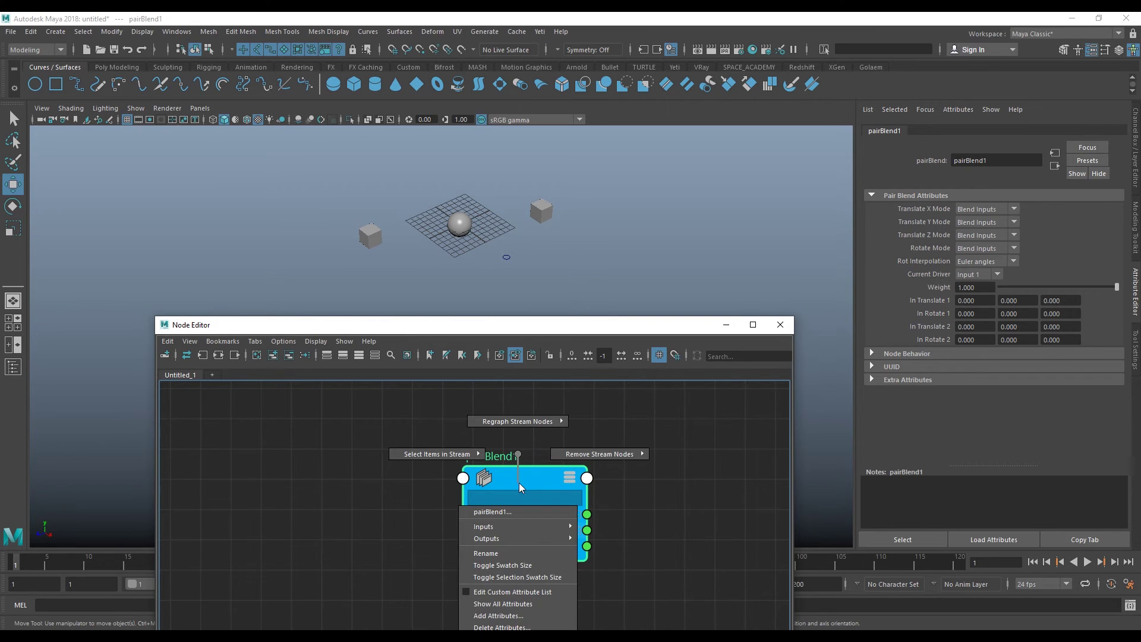
left_click(522, 608)
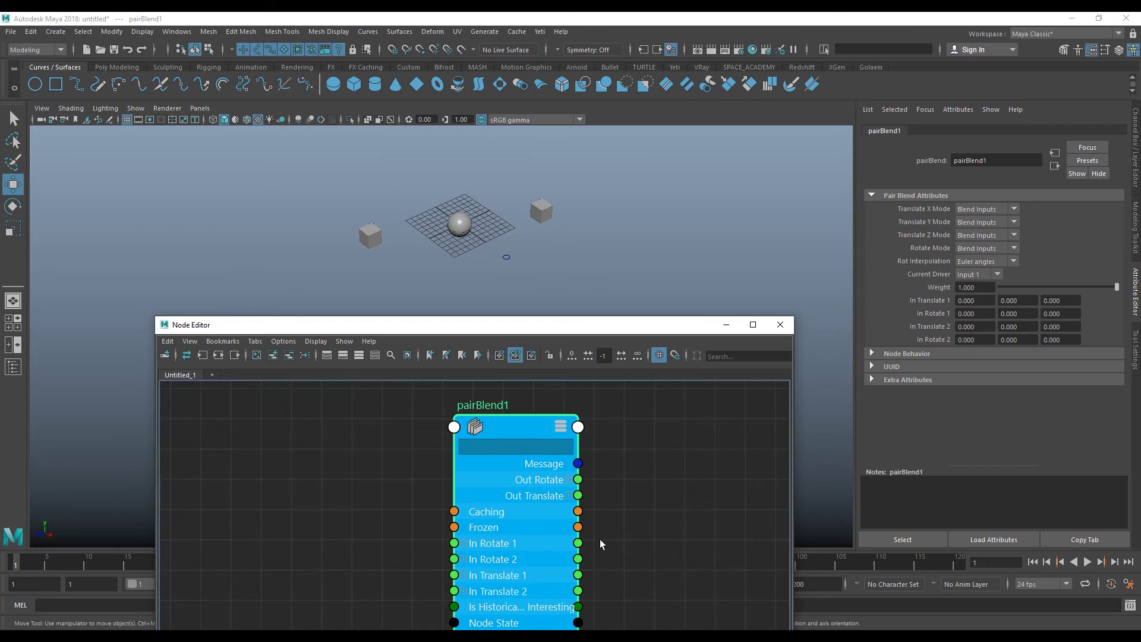
scroll(599, 542, "down", 3)
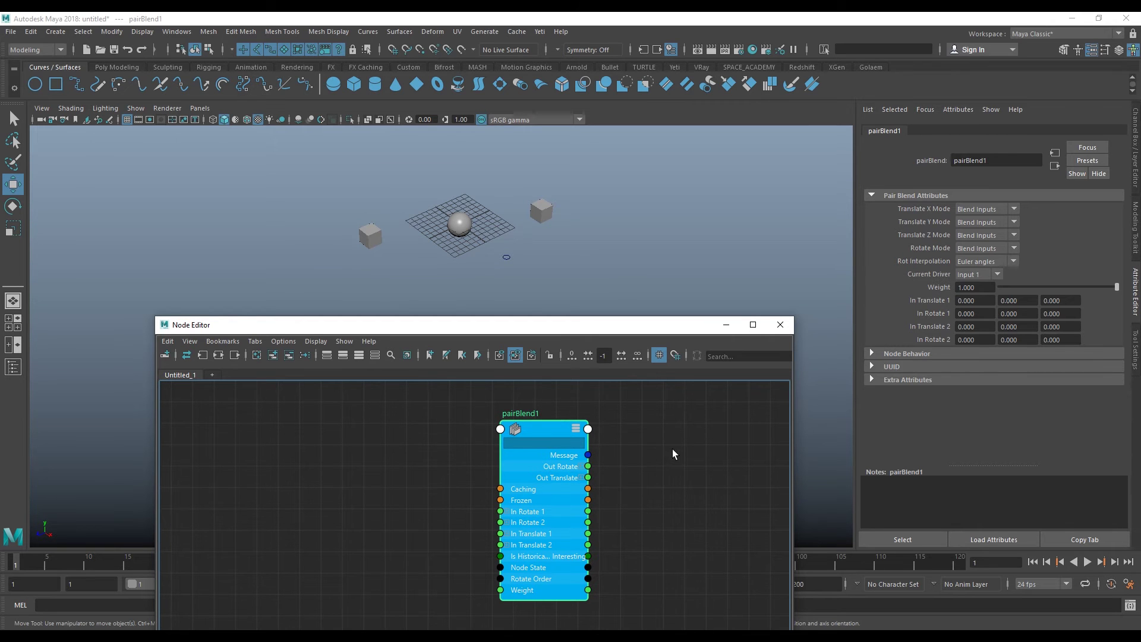
mouse_move(783, 452)
middle_mouse_down("alt")
mouse_move(435, 506)
mouse_move(459, 454)
mouse_move(428, 433)
middle_mouse_up("alt")
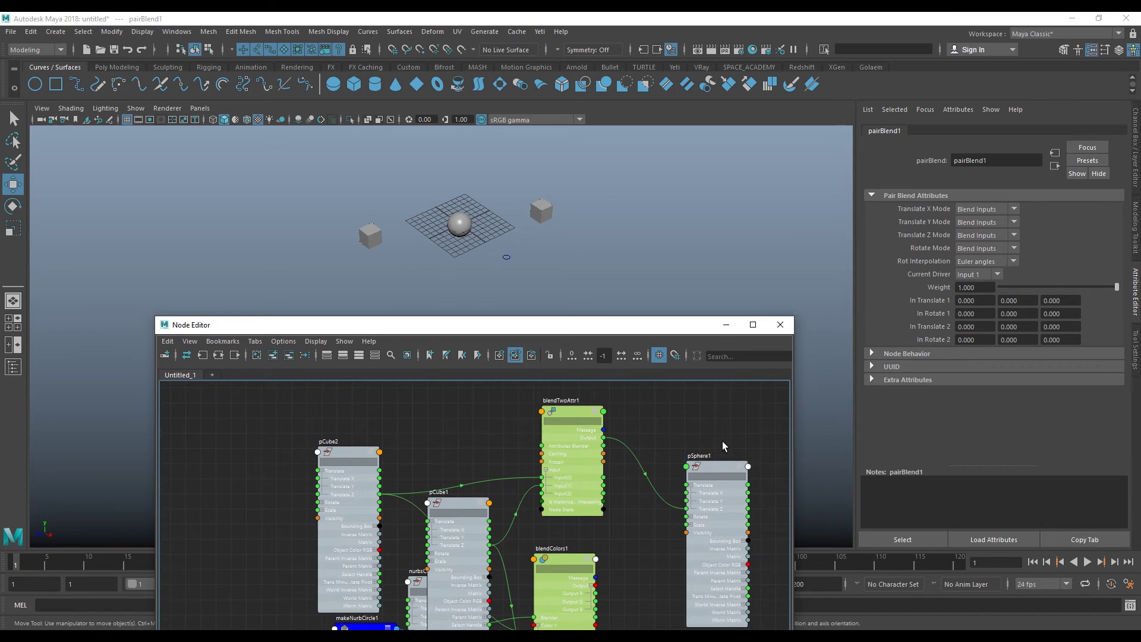
middle_click_drag(722, 446, 639, 461, "alt")
left_click(638, 461)
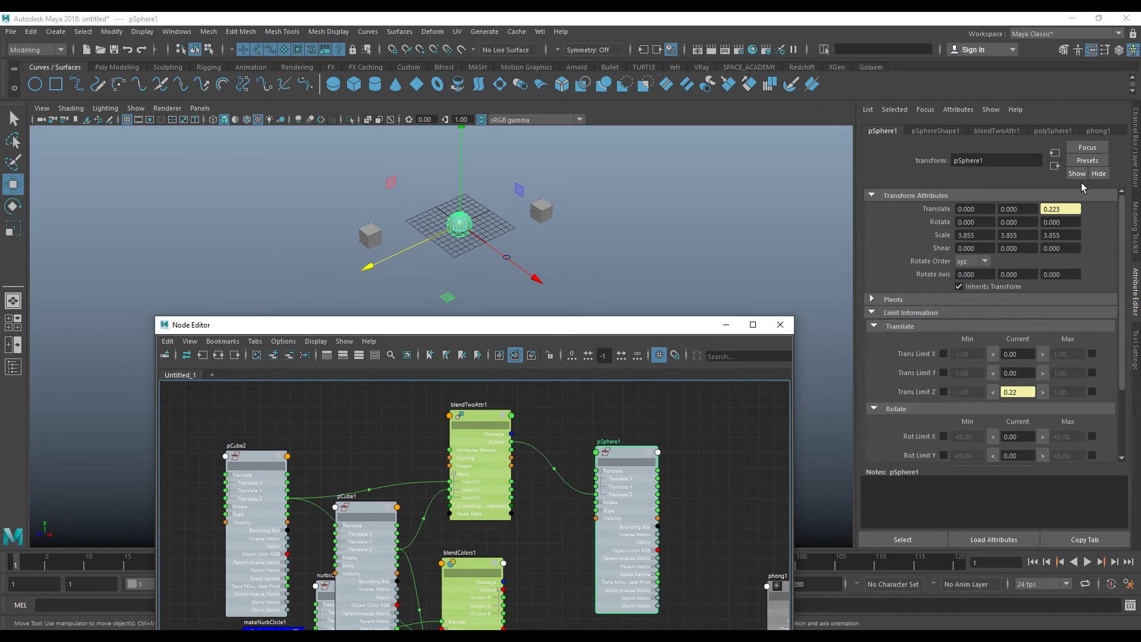
- Key the sphere's Translate Z at frame 1
left_click(1136, 143)
left_click(1041, 160)
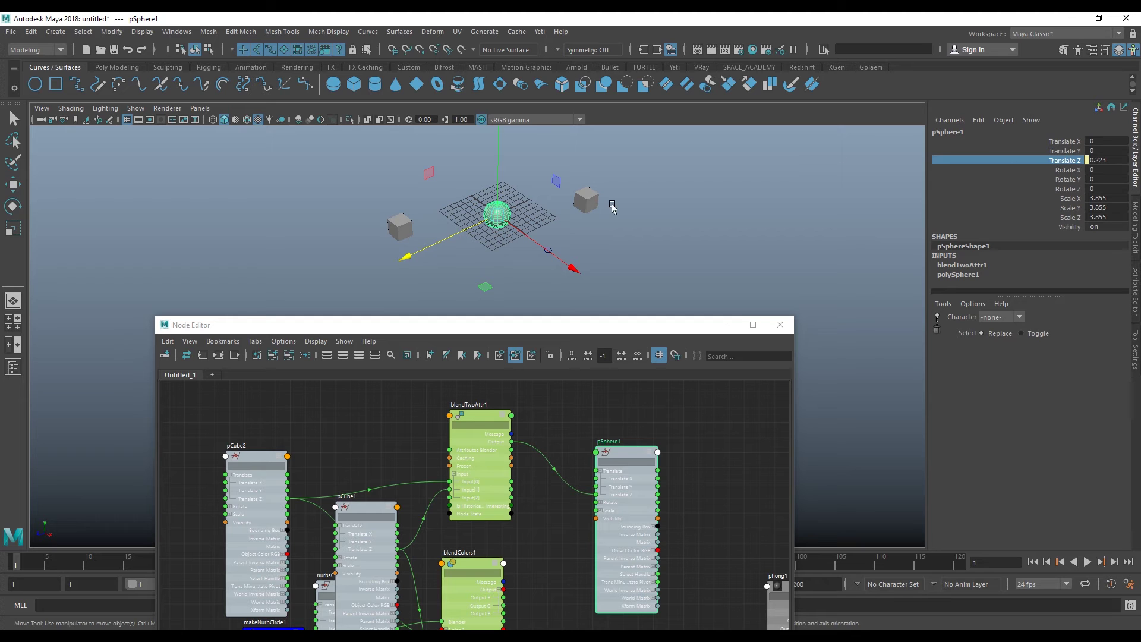
middle_click_drag(612, 207, 633, 210, "alt")
left_click_drag(510, 327, 517, 339)
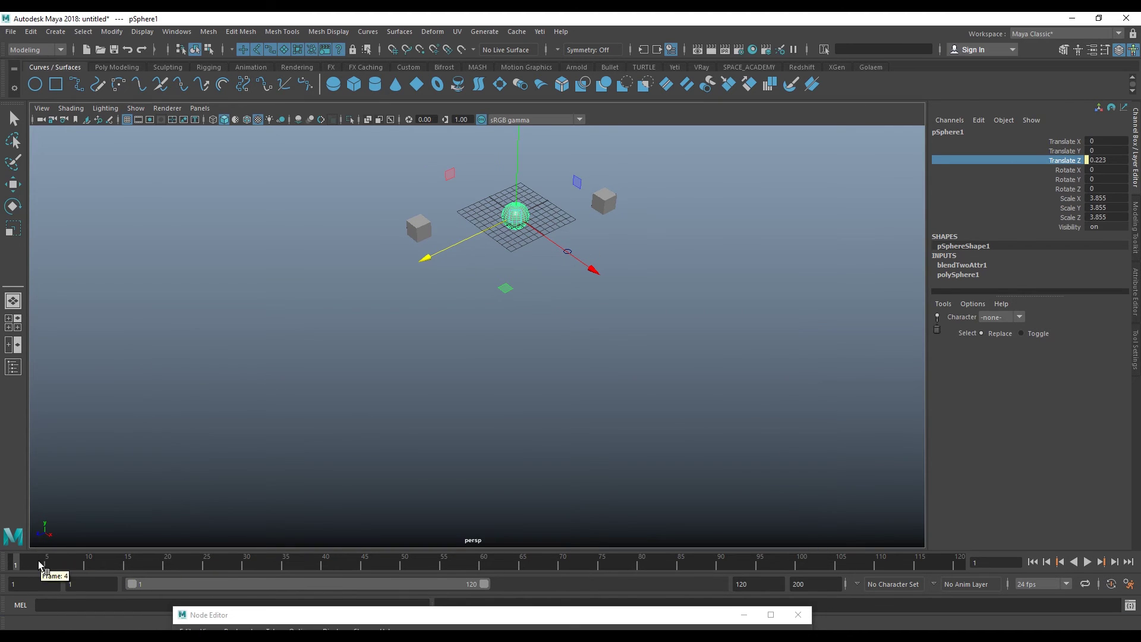
right_click(1036, 163)
left_click(1043, 183)
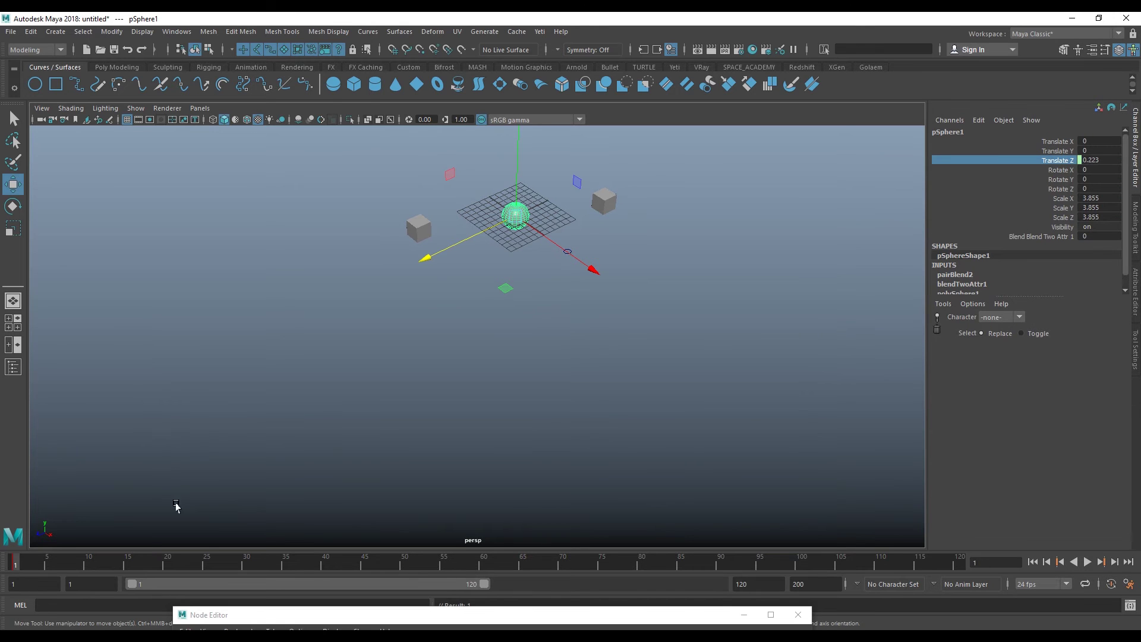
- Key Translate Z at frame 21 (80.454) and frame 40 (-61.113)
left_click(175, 564)
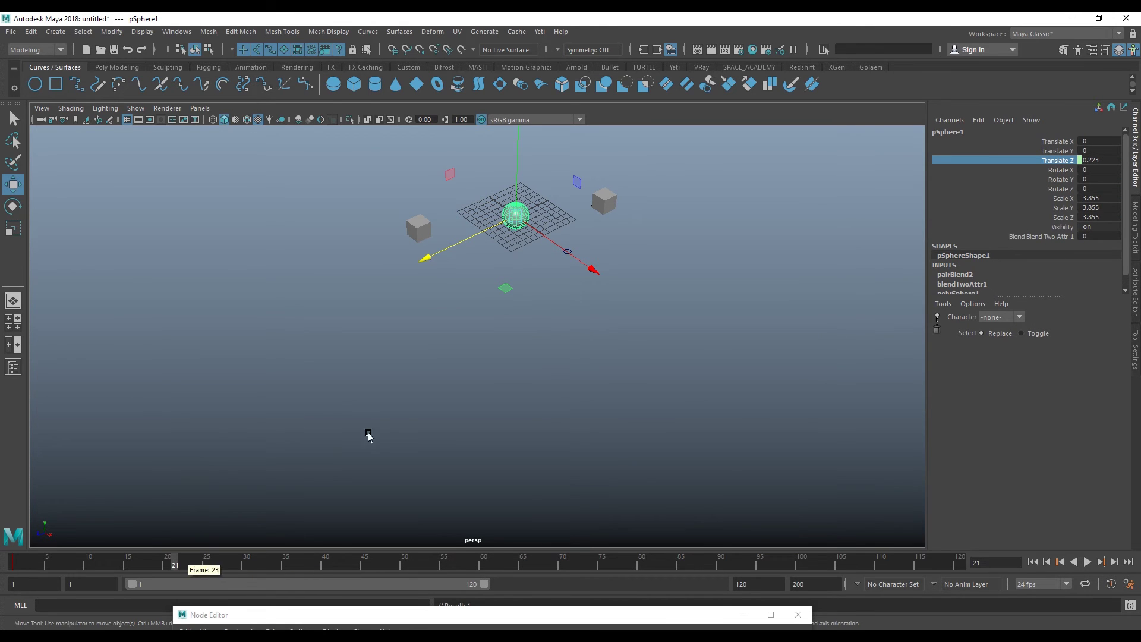
left_click_drag(424, 257, 155, 390)
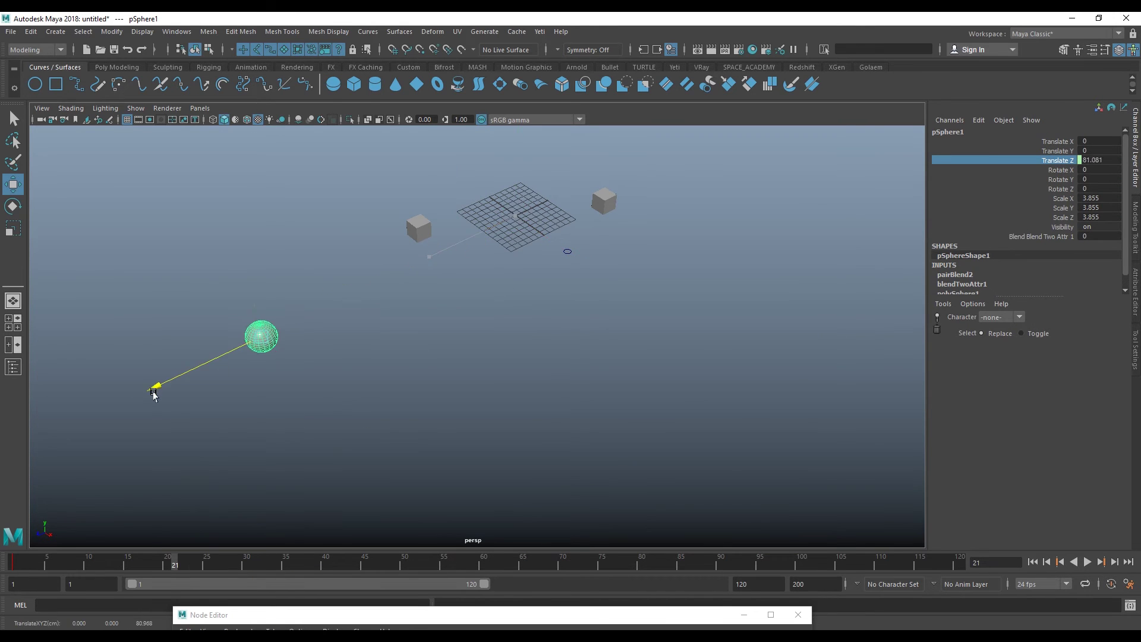
right_click(977, 171)
left_click(1013, 184)
left_click(328, 564)
left_click_drag(156, 386, 583, 184)
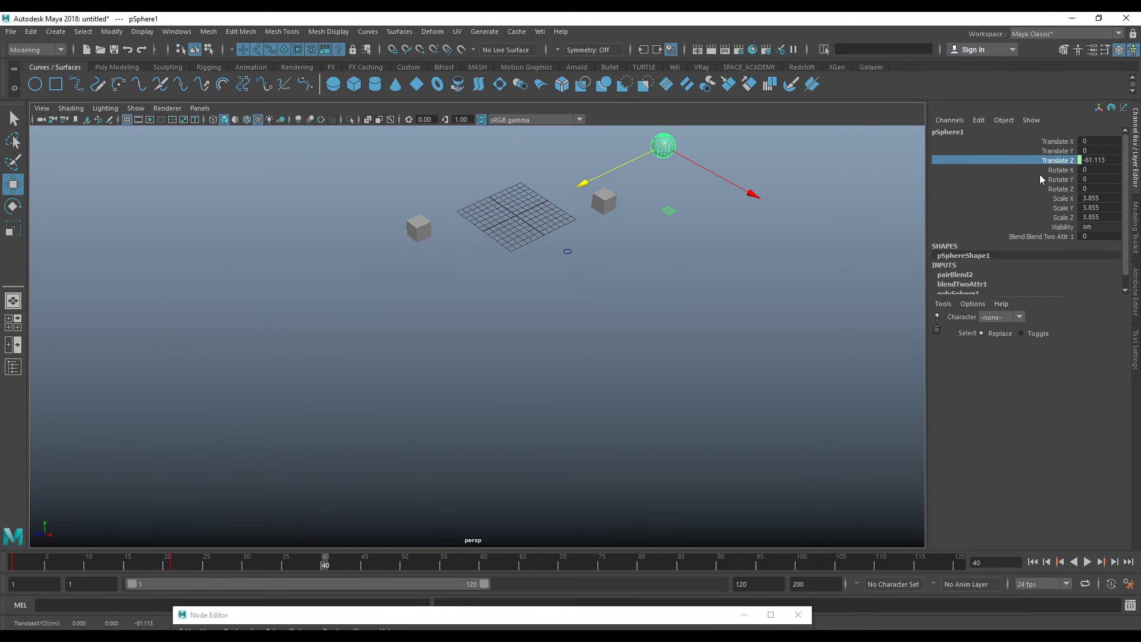
right_click(1008, 158)
left_click(1042, 180)
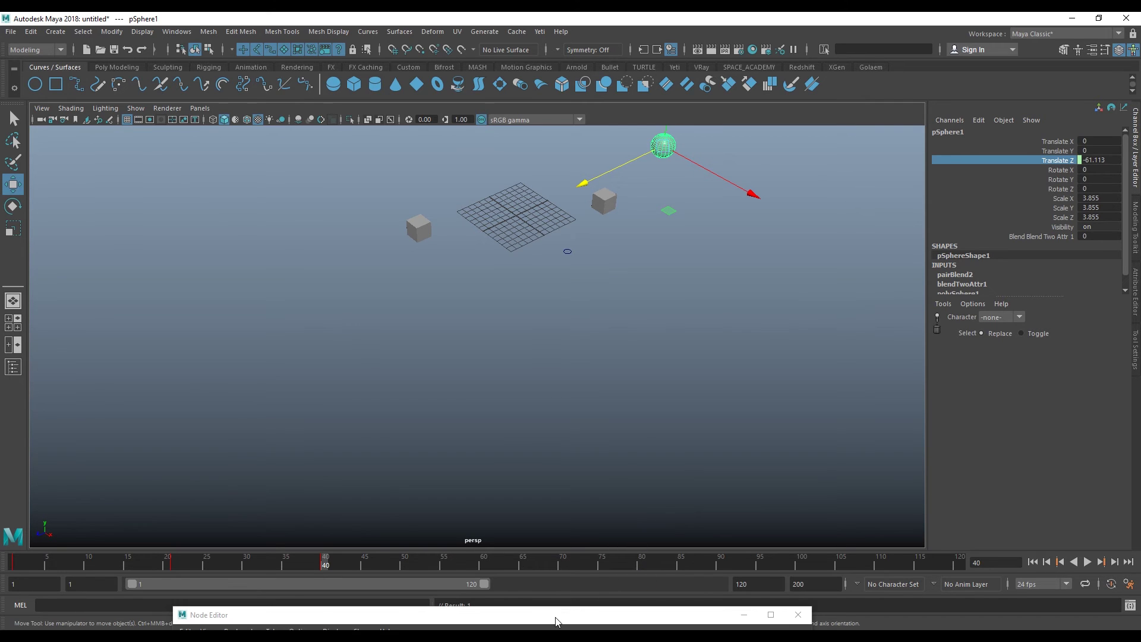
- Restore the Node Editor, move blendColors1 beside phong1 and nurbsCircle1 right, revealing pairBlend2_inTranslateZ1
mouse_move(556, 621)
left_mouse_down()
mouse_move(572, 425)
mouse_move(551, 346)
left_mouse_up()
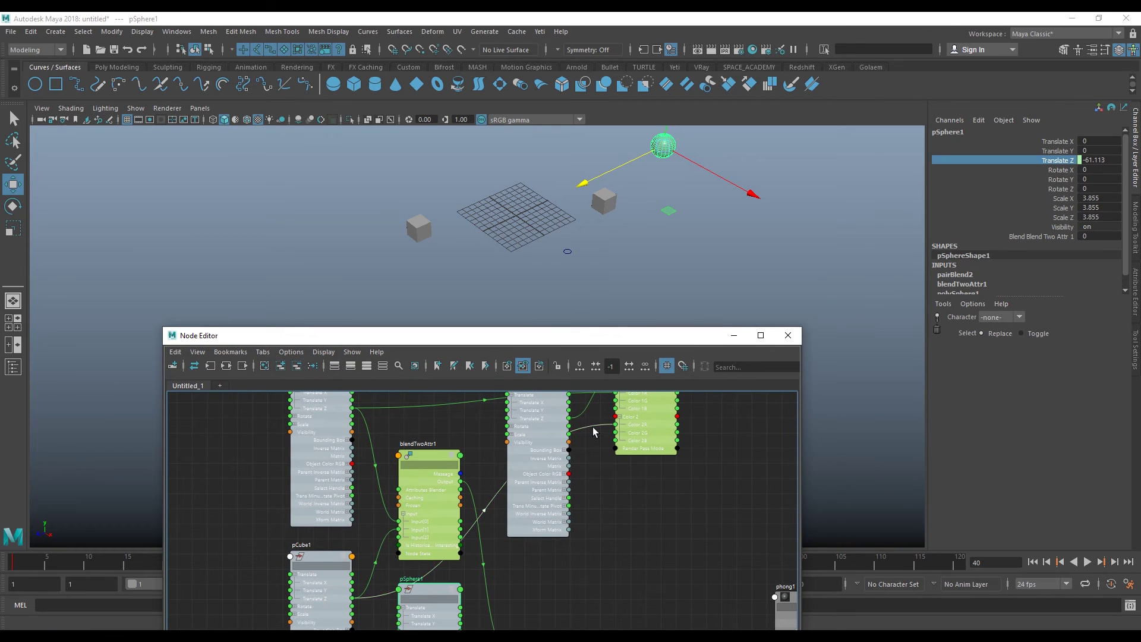
middle_click_drag(641, 491, 647, 593)
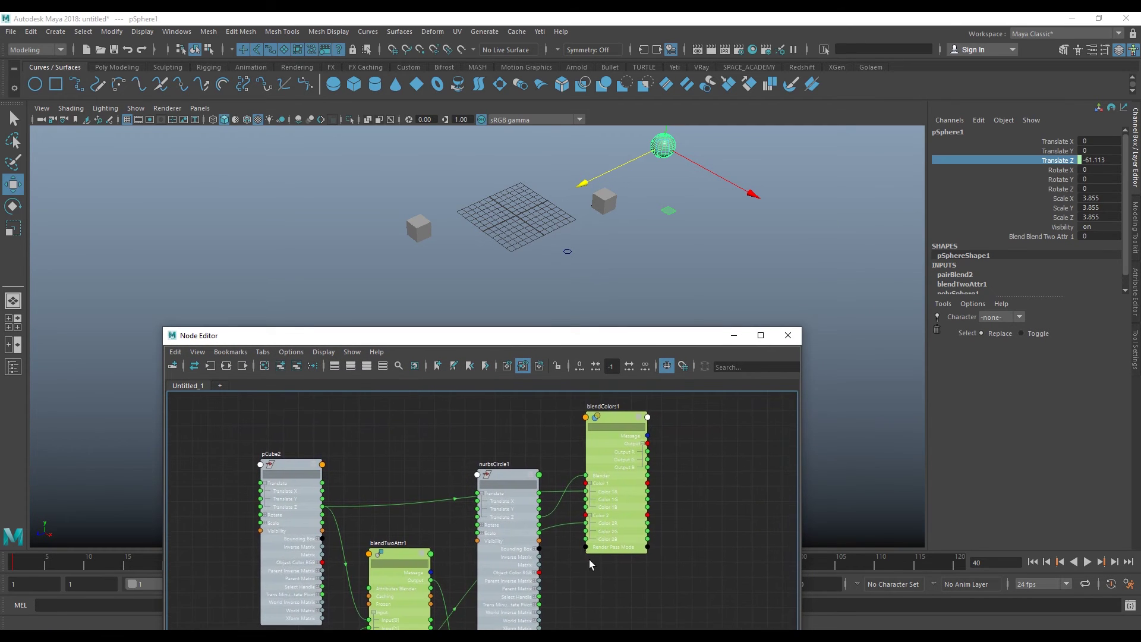
scroll(608, 498, "down", 3)
left_click_drag(601, 459, 740, 612)
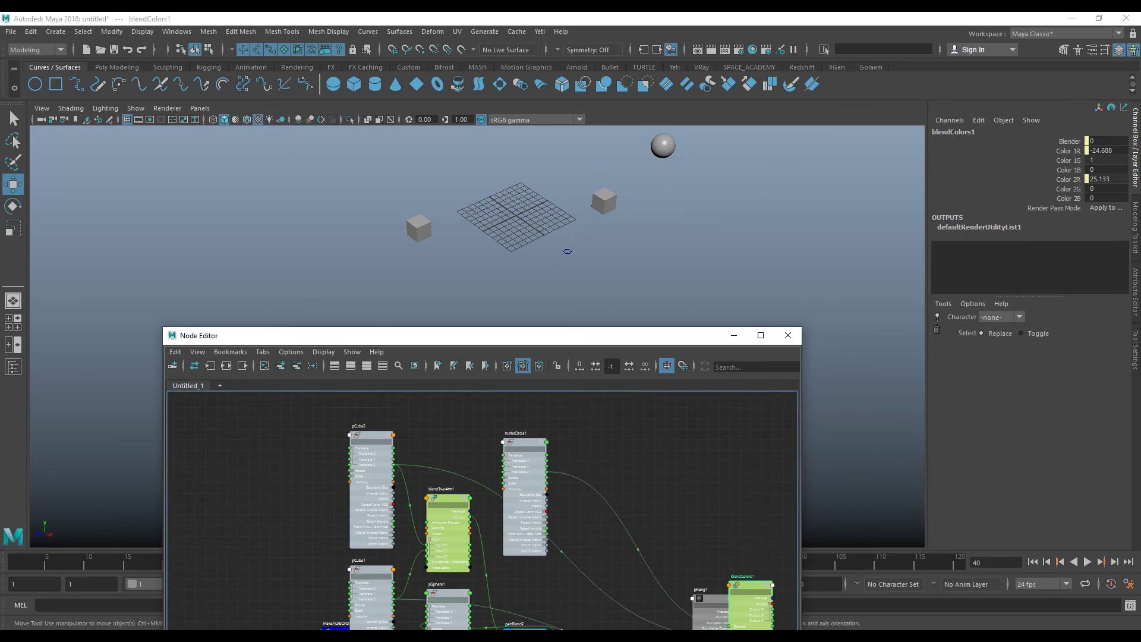
mouse_move(617, 530)
middle_mouse_down()
mouse_move(569, 479)
mouse_move(661, 563)
middle_mouse_up()
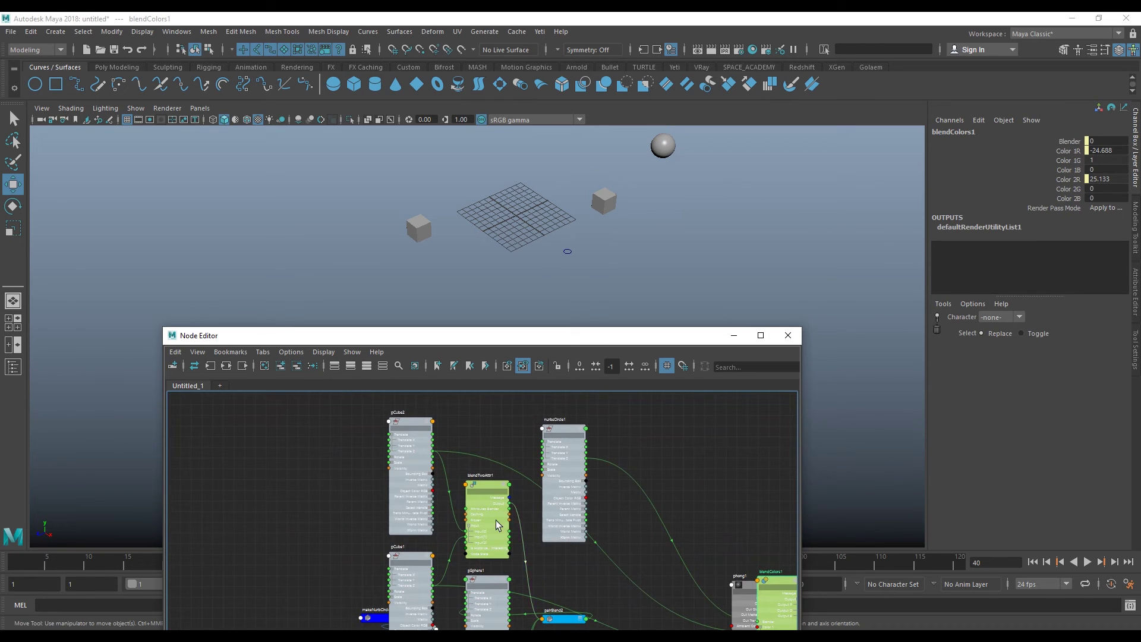
left_click_drag(487, 491, 481, 498)
left_click_drag(562, 452, 599, 453)
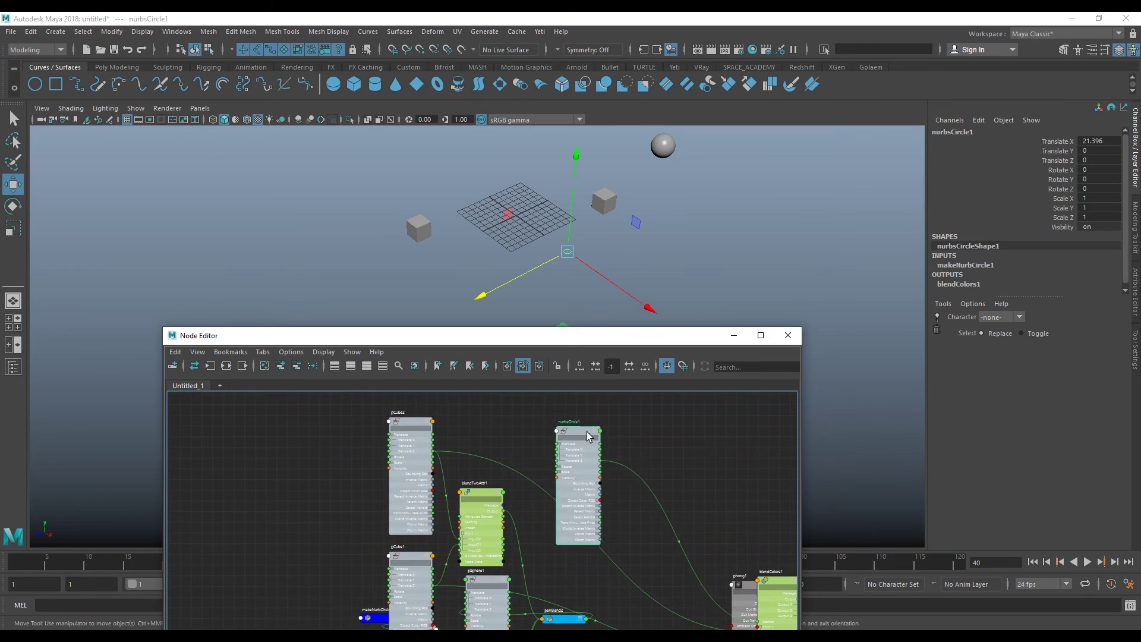
middle_click_drag(542, 457, 498, 448)
middle_click_drag(531, 585, 518, 502)
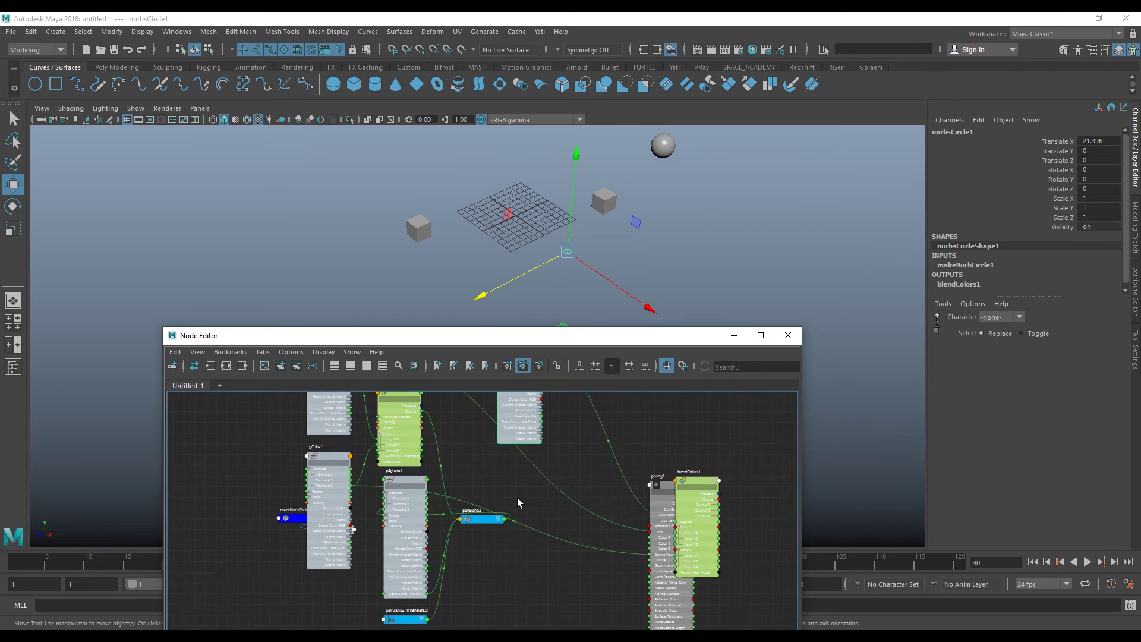
- Maximize the Node Editor, graph pSphere1's input and output connections, and place blendTwoAttr1 above pairBlend2
double_click(489, 333)
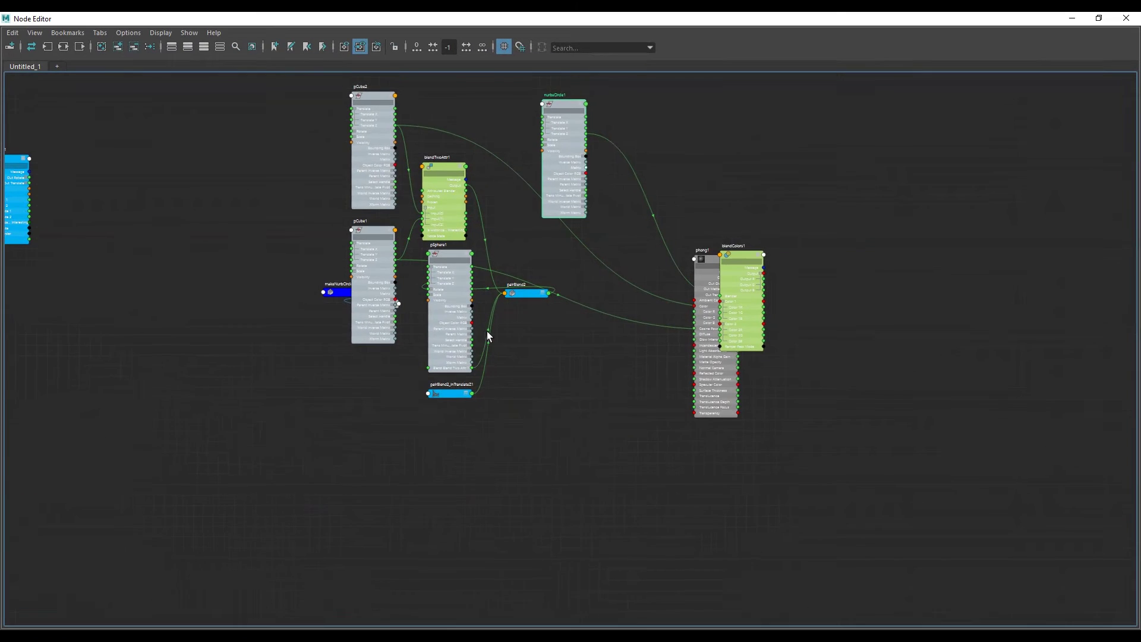
scroll(518, 306, "up", 3)
left_click_drag(428, 214, 642, 399)
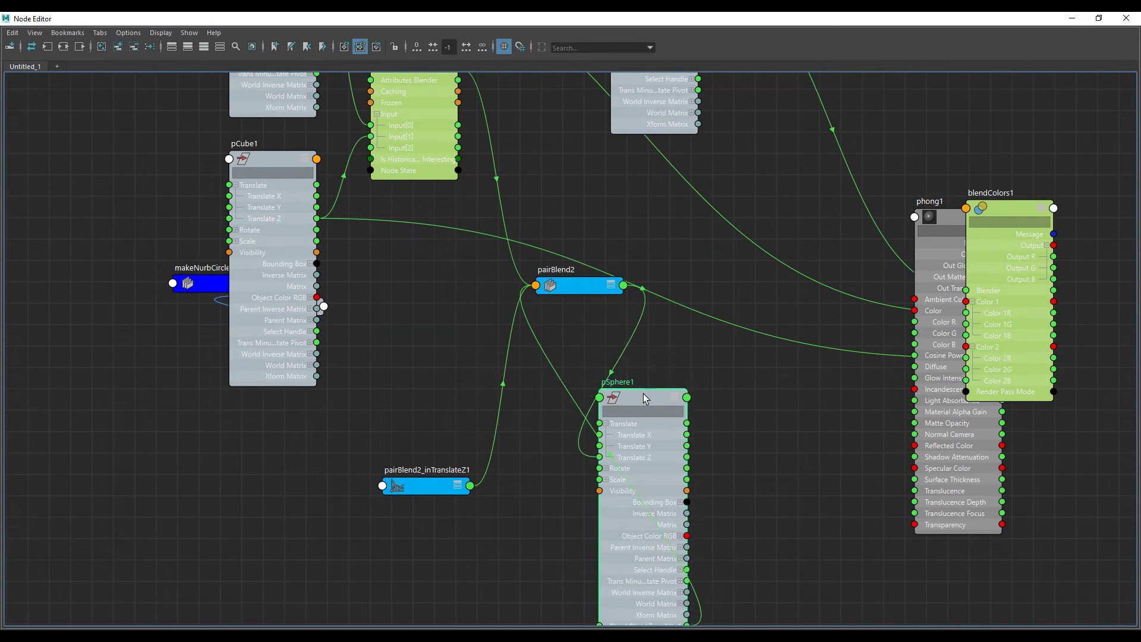
left_click(103, 47)
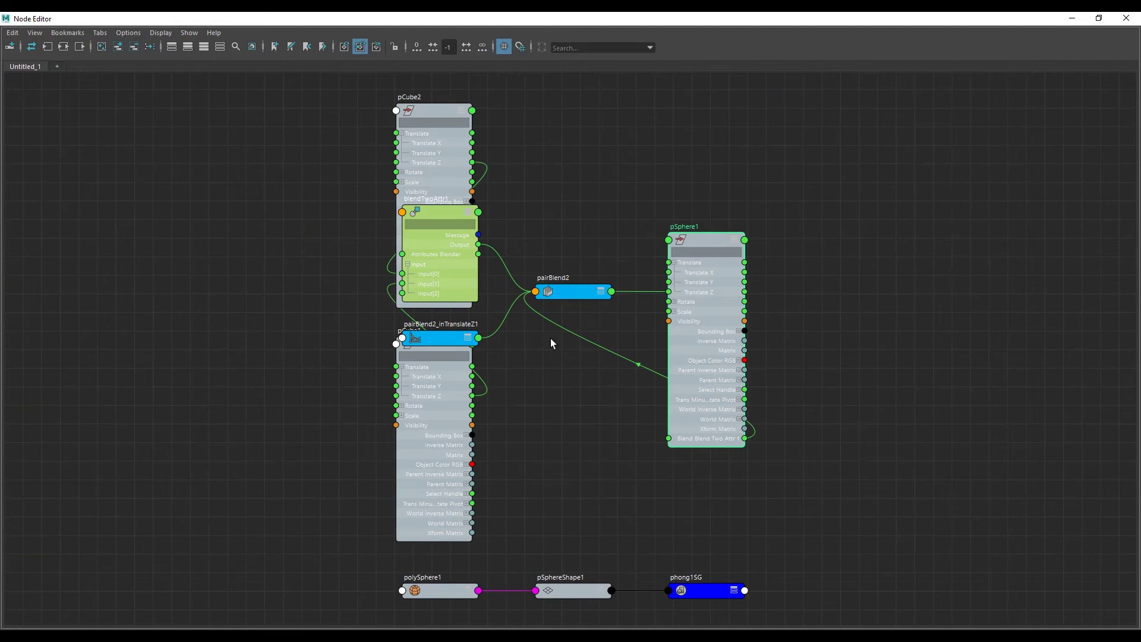
mouse_move(397, 235)
left_mouse_down()
mouse_move(580, 174)
mouse_move(542, 192)
left_mouse_up()
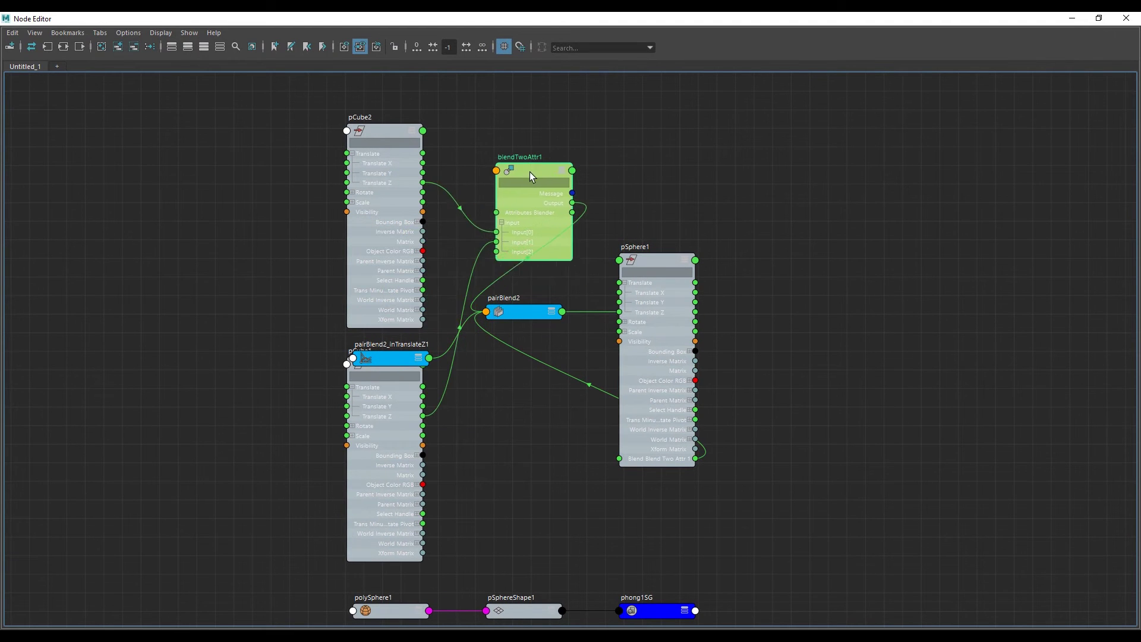
left_click_drag(666, 264, 839, 277)
mouse_move(532, 312)
left_mouse_down()
mouse_move(728, 331)
mouse_move(704, 334)
mouse_move(710, 340)
left_mouse_up()
middle_click_drag(707, 444, 653, 433, "alt")
- Tidy pSphere1, blendTwoAttr1, pairBlend2 and pairBlend2_inTranslateZ1 into a clean layout, then minimize the editor
left_click_drag(830, 261, 873, 272)
middle_click_drag(692, 250, 704, 296, "alt")
left_click_drag(512, 229, 556, 199)
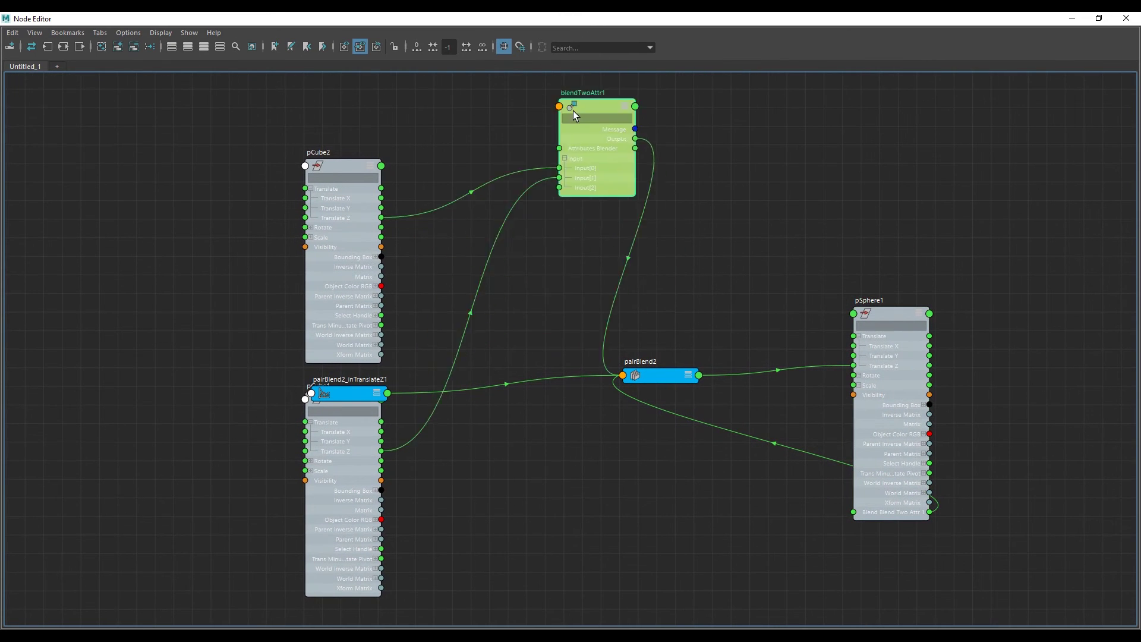
middle_click_drag(728, 349, 682, 345, "alt")
mouse_move(612, 371)
left_mouse_down()
mouse_move(695, 334)
mouse_move(660, 369)
mouse_move(683, 346)
left_mouse_up()
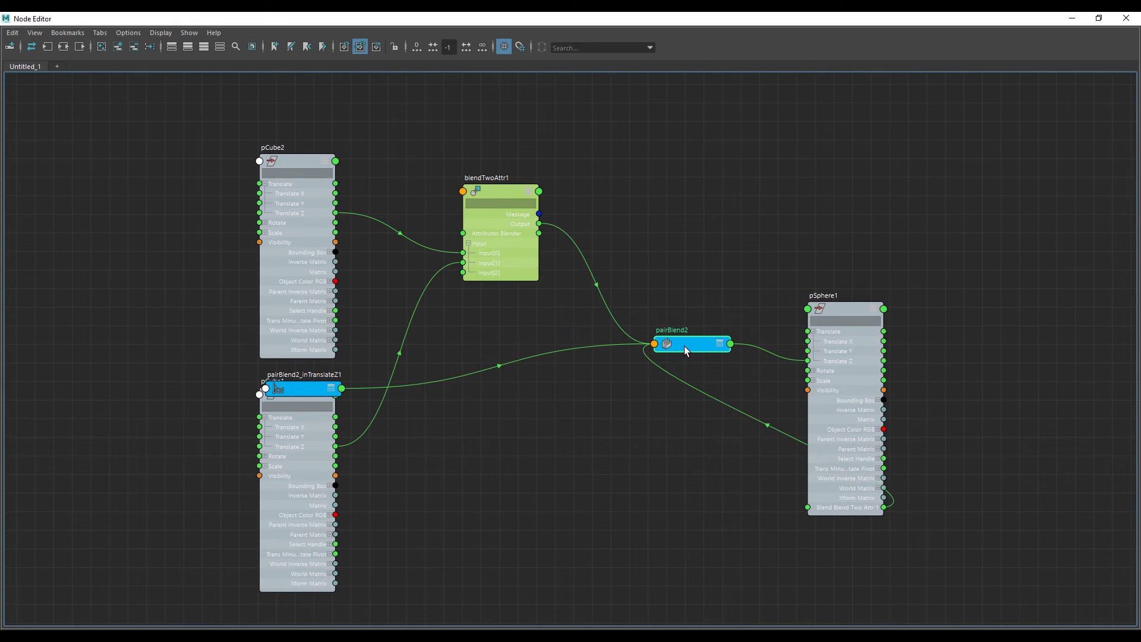
left_click_drag(301, 389, 484, 452)
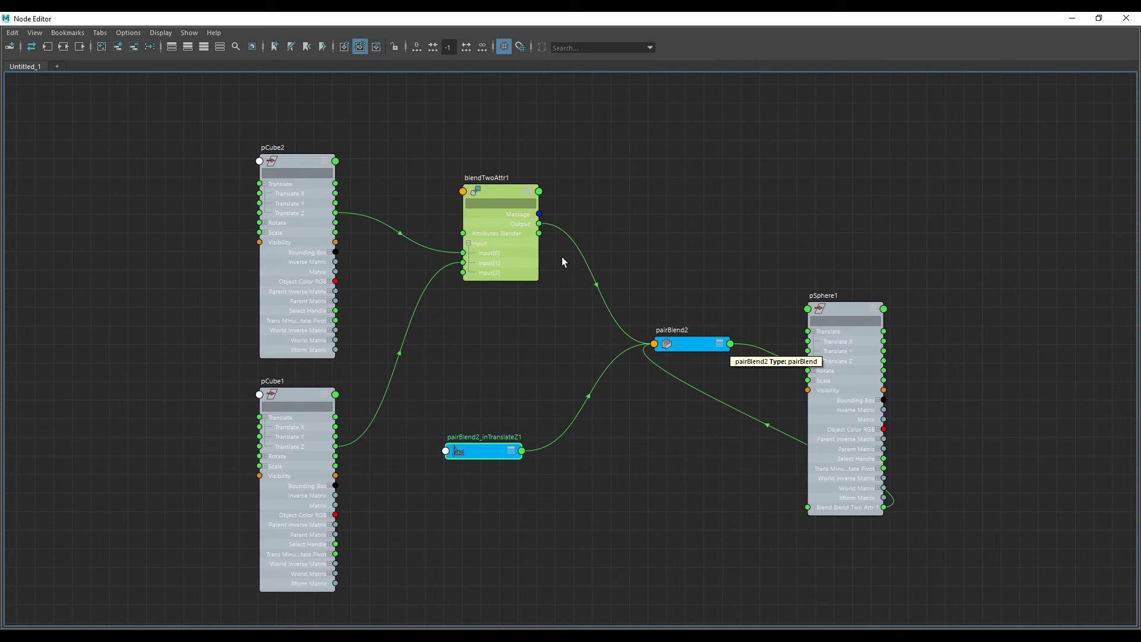
left_click_drag(525, 276, 519, 292)
mouse_move(581, 260)
left_mouse_down()
mouse_move(597, 344)
mouse_move(586, 339)
left_mouse_up()
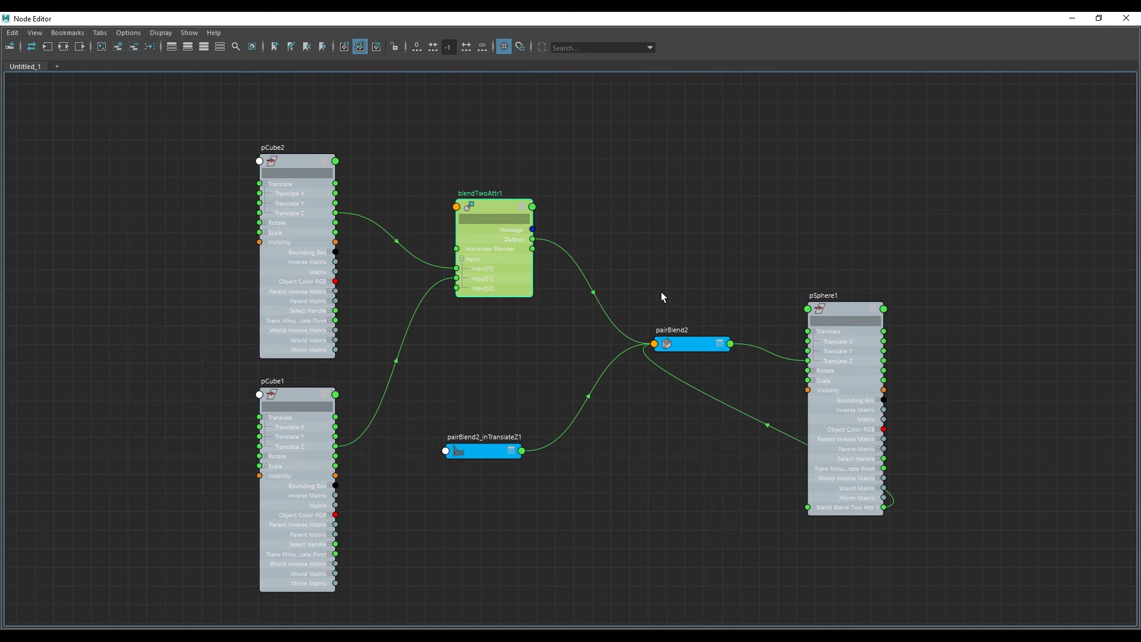
left_click_drag(695, 344, 715, 296)
mouse_move(534, 243)
left_mouse_down()
mouse_move(504, 279)
mouse_move(492, 263)
mouse_move(504, 292)
left_mouse_up()
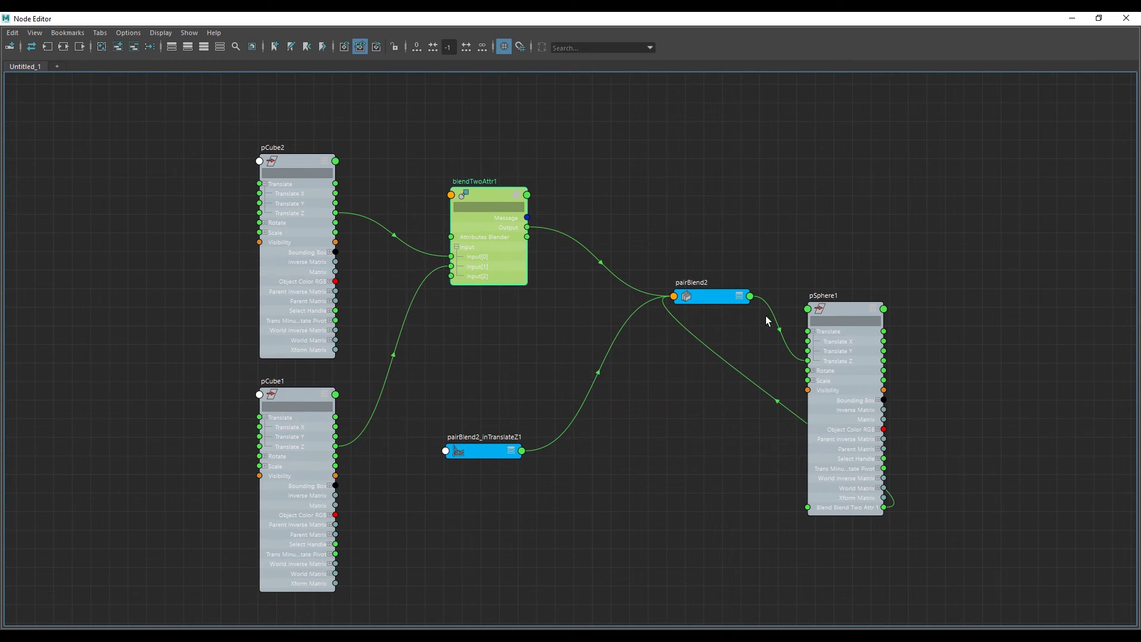
left_click_drag(487, 451, 520, 506)
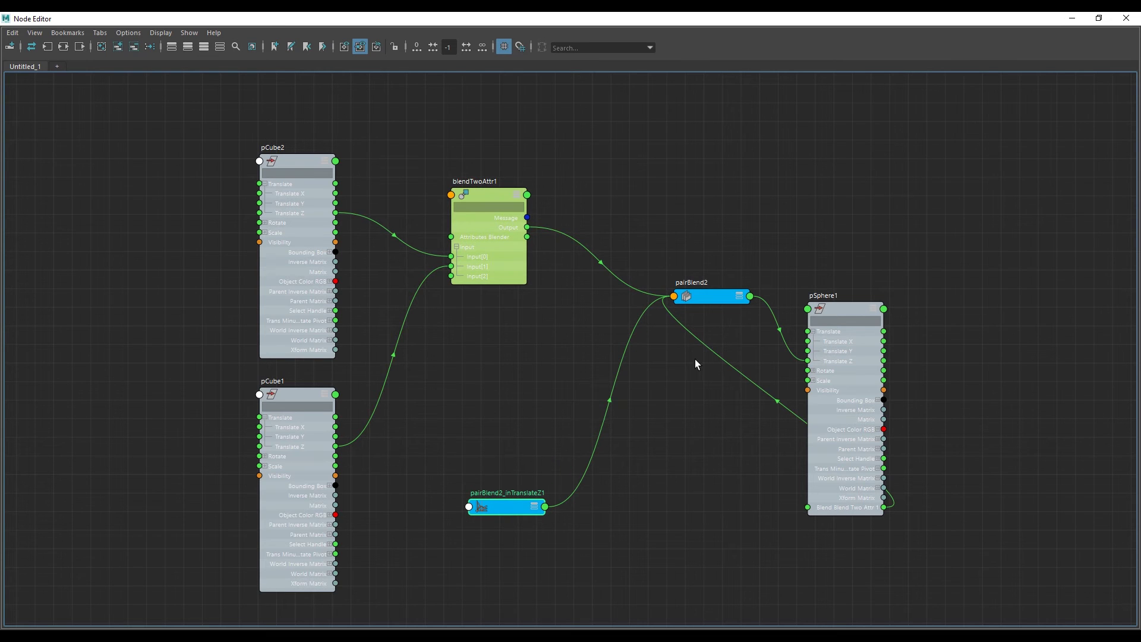
left_click(1073, 18)
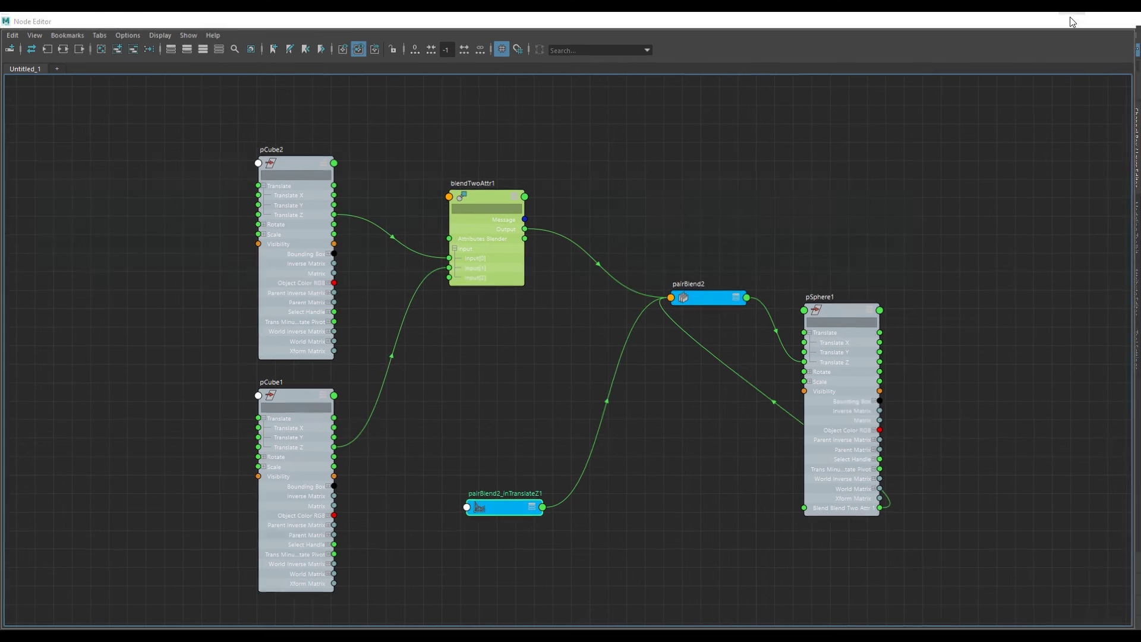
- Play the animation with Alt+V, then test-move both cubes and undo
key("alt+v")
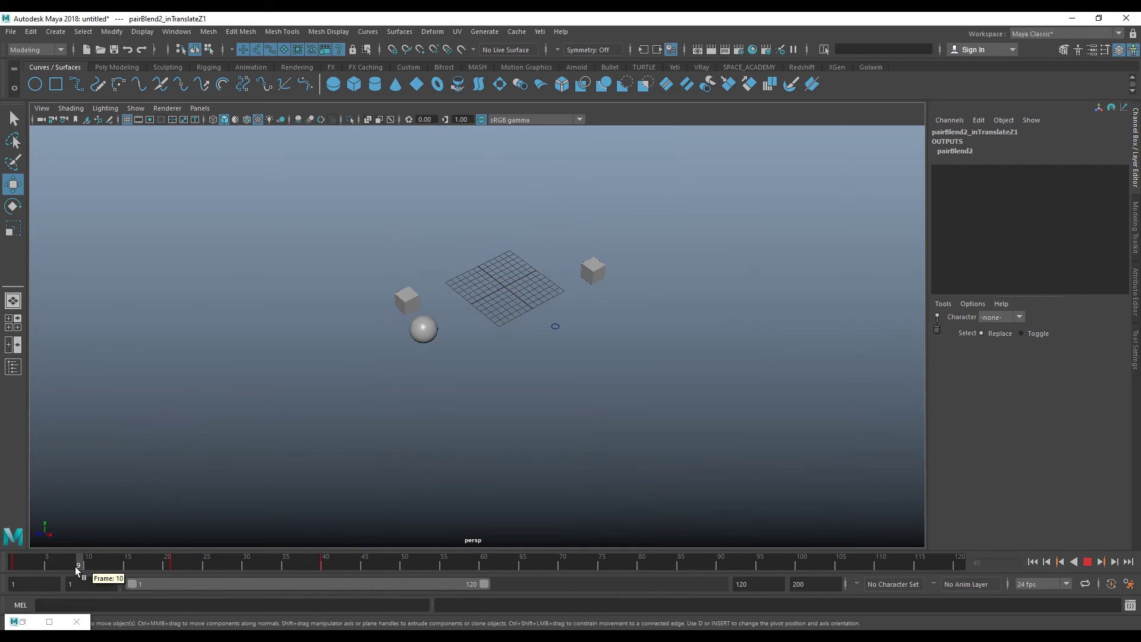
left_click(27, 570)
left_click(595, 268)
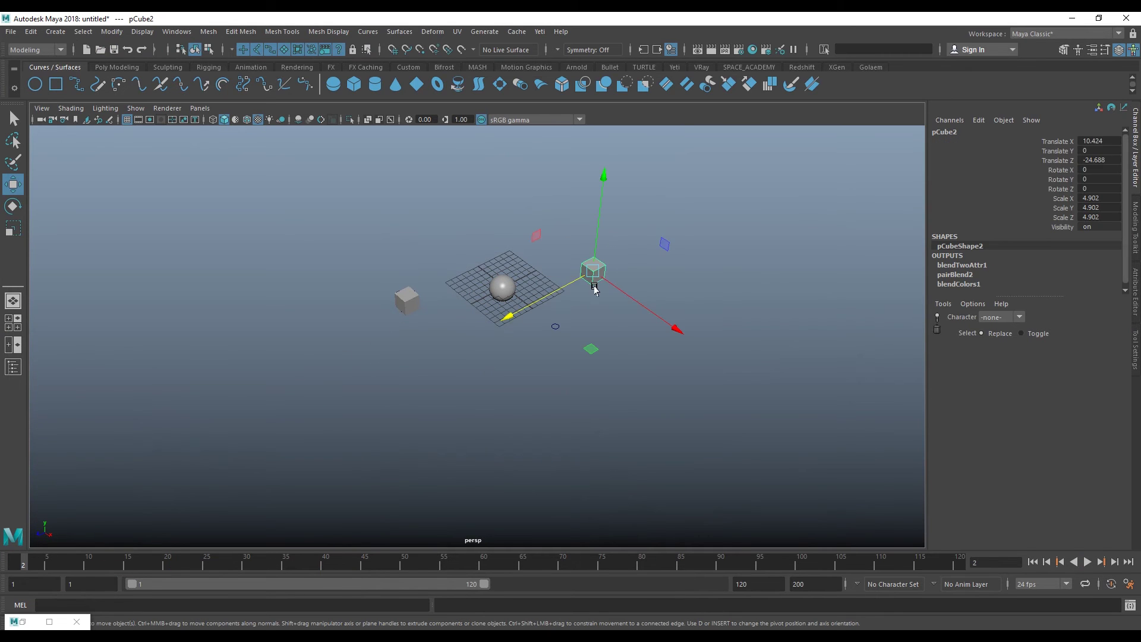
left_click_drag(550, 296, 601, 264)
key("ctrl+z")
left_click(402, 311)
left_click_drag(382, 313, 349, 339)
key("ctrl+z")
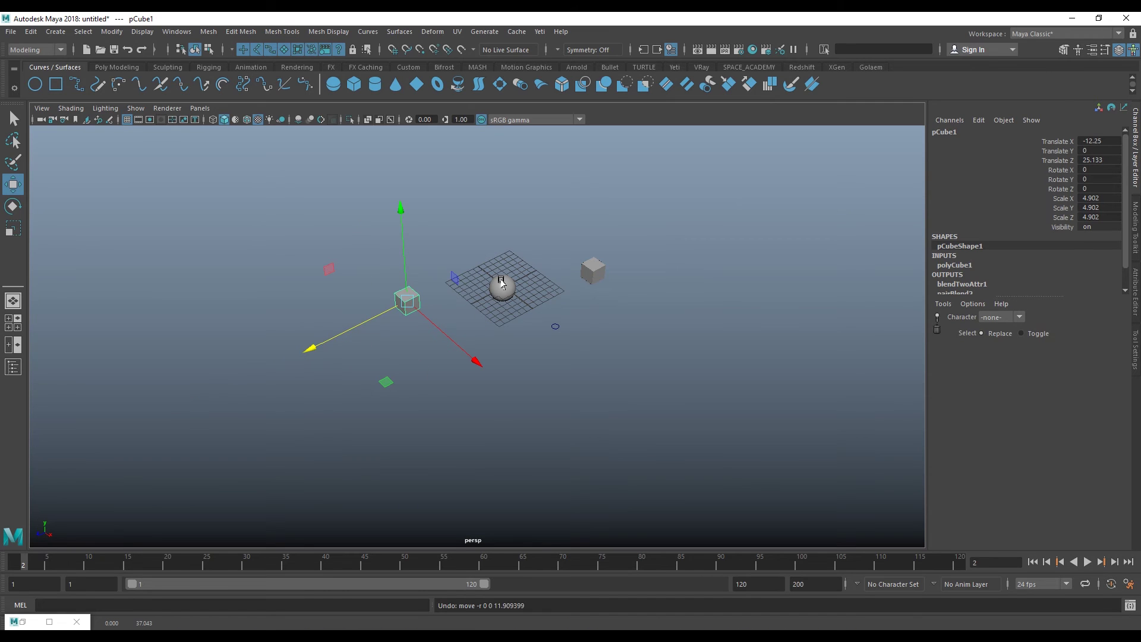
- Slide the sphere's Blend Two Attr 1 between 0 and 1, leaving it at 1
left_click(501, 283)
left_click(1009, 237)
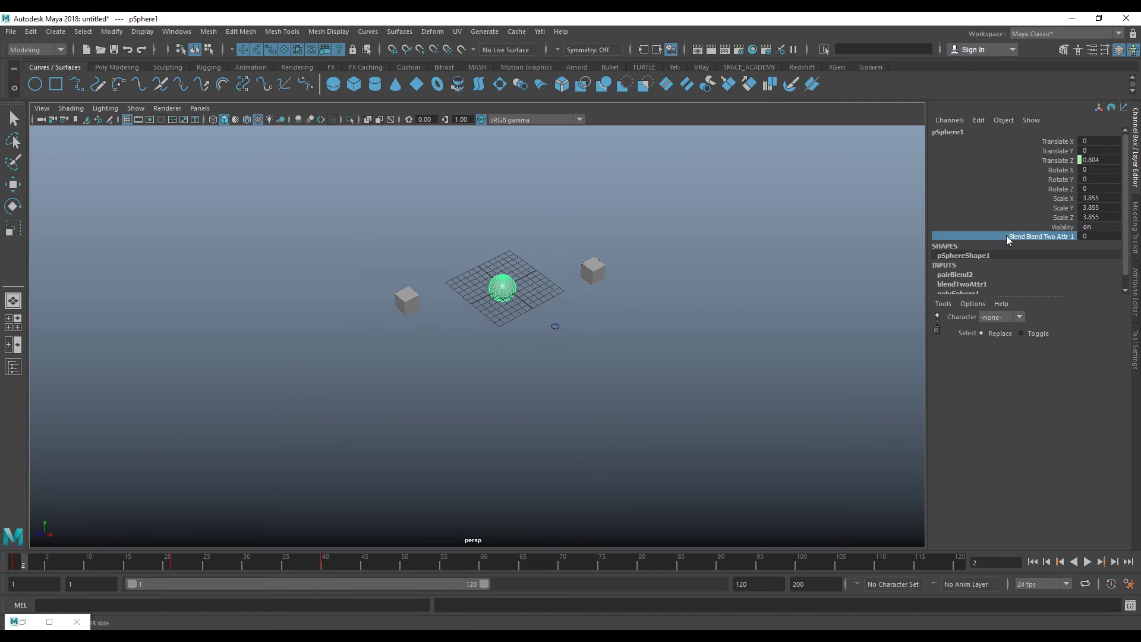
middle_click_drag(714, 293, 790, 293)
middle_click_drag(436, 311, 329, 342)
middle_click_drag(505, 320, 739, 366)
middle_click_drag(758, 315, 719, 320)
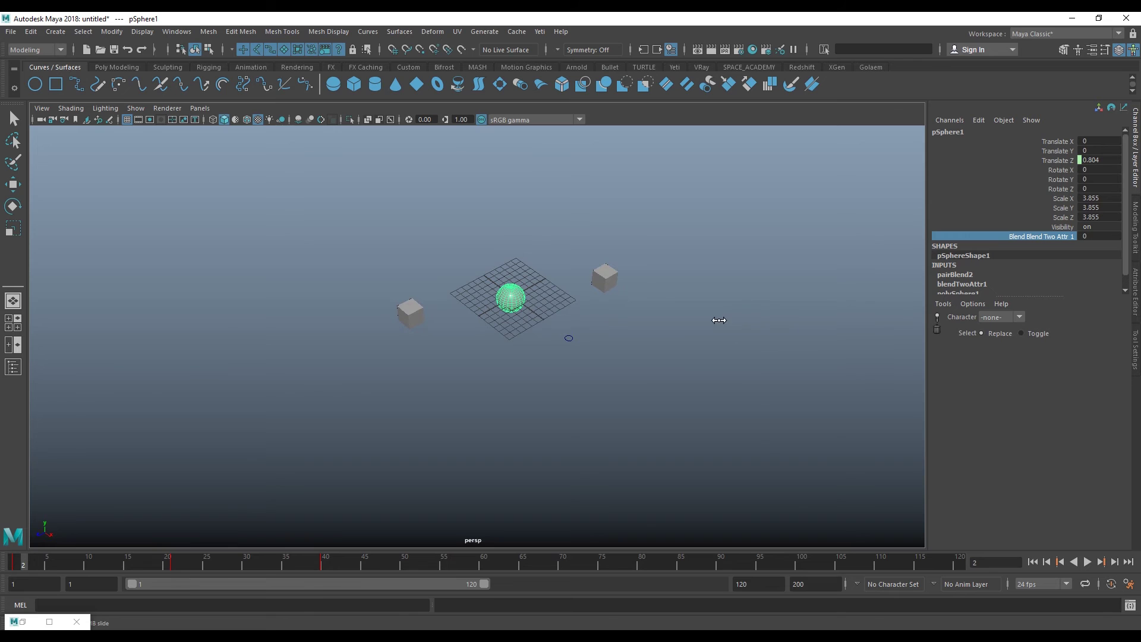
middle_click_drag(308, 358, 369, 353)
- Test-move pCube2 and pCube1 with the Move tool and return them
left_click(604, 280)
key("w")
left_click_drag(570, 299, 666, 238)
mouse_move(454, 272)
left_mouse_down()
mouse_move(384, 338)
mouse_move(272, 374)
mouse_move(209, 415)
left_mouse_up()
key("ctrl+z")
left_click_drag(458, 389, 590, 334, "alt")
- Scrub the sphere's Blend Two Attr 1 again and check its Translate Z channel
left_click(532, 296)
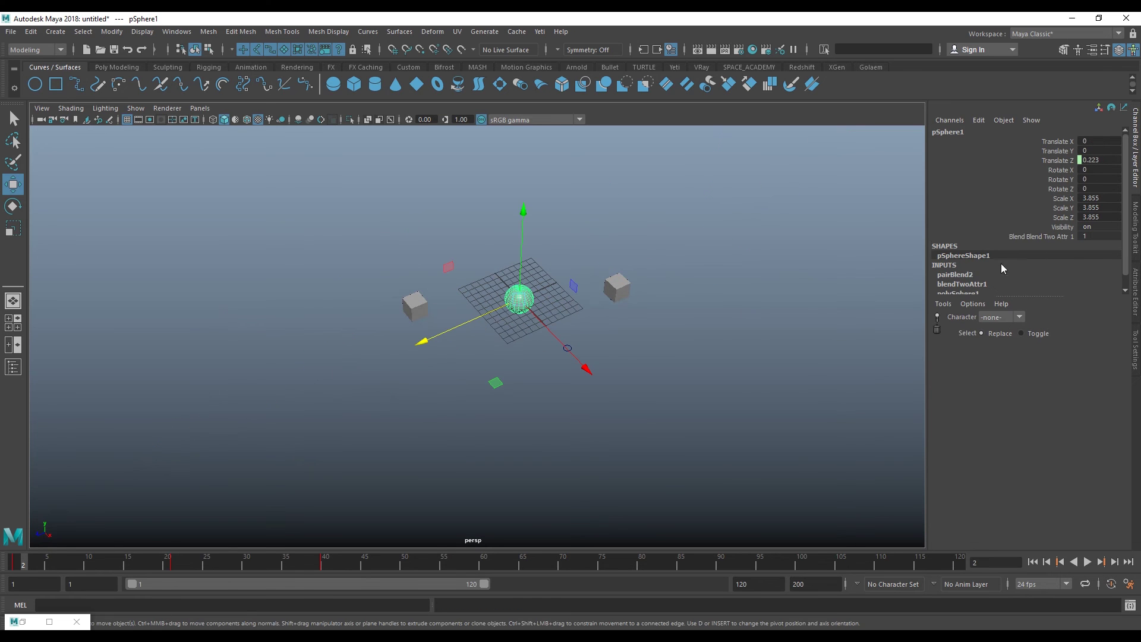
left_click(1023, 238)
mouse_move(819, 298)
middle_mouse_down()
mouse_move(688, 316)
mouse_move(777, 319)
mouse_move(706, 318)
mouse_move(754, 320)
middle_mouse_up()
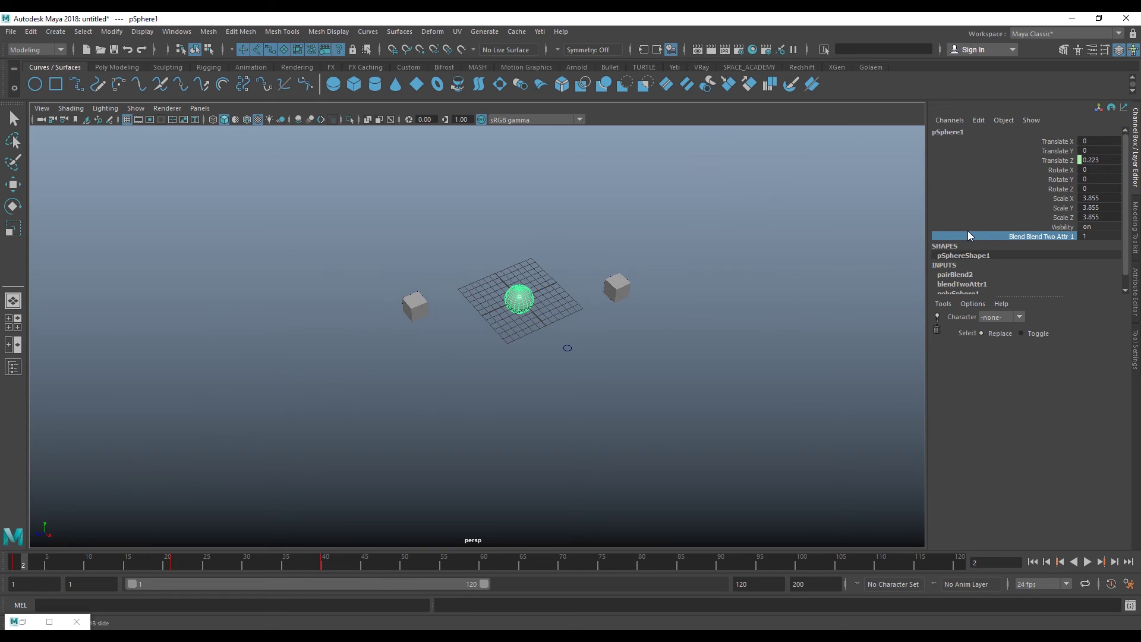
left_click(1038, 161)
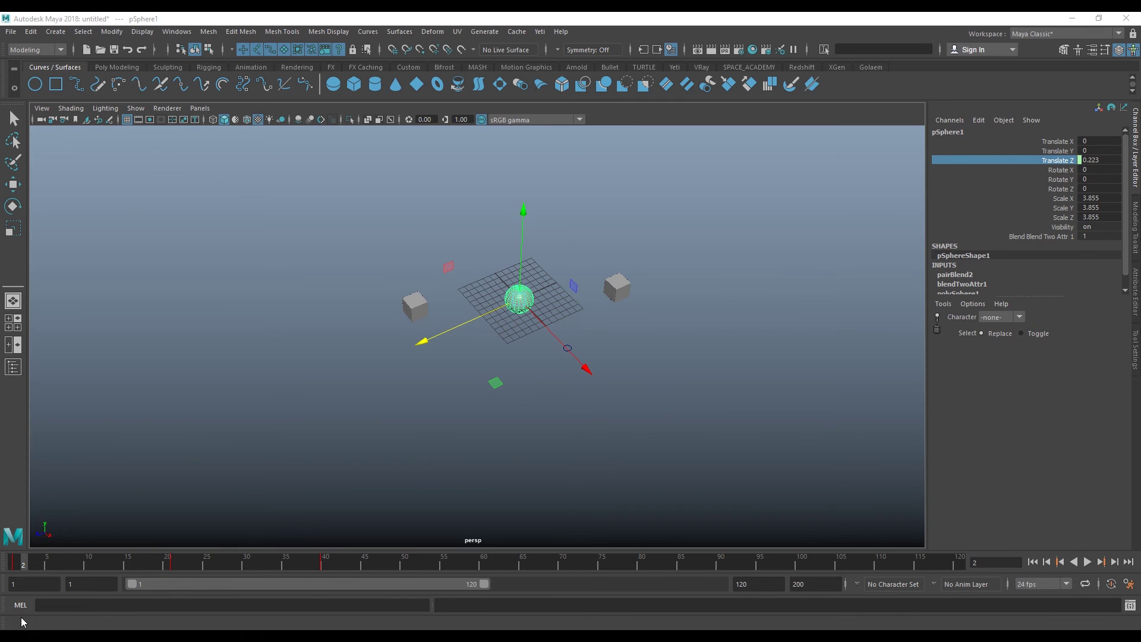
left_click(49, 622)
- Open pairBlend2_inTranslateZ1 in the Attribute Editor to view its keys at frames 1, 21 and 40
double_click(493, 21)
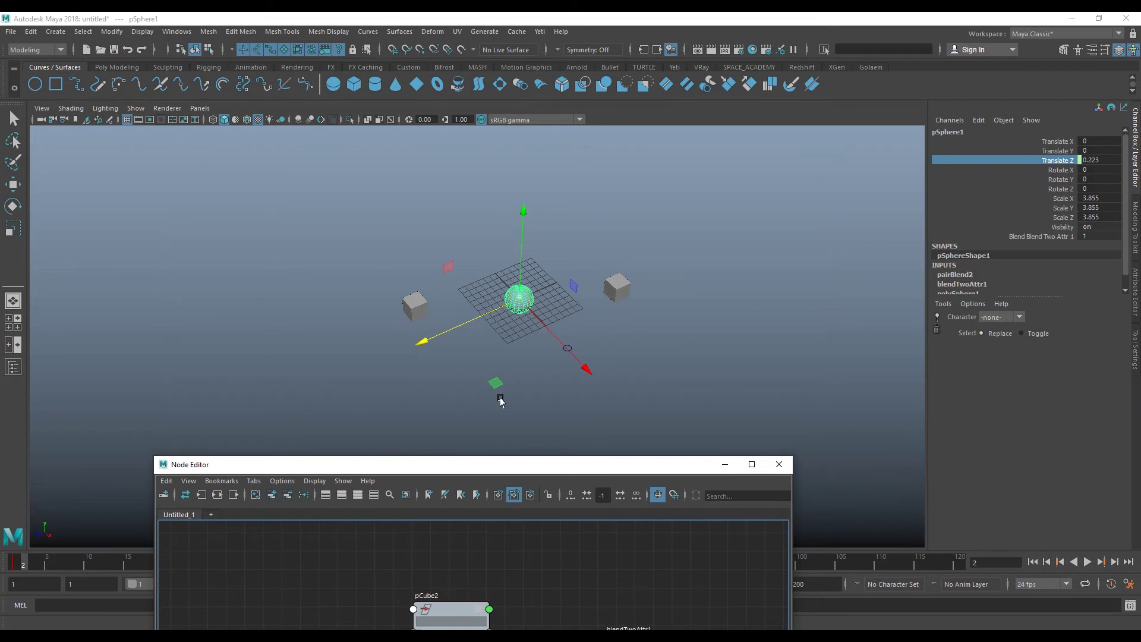
left_click_drag(548, 382, 447, 278, "alt")
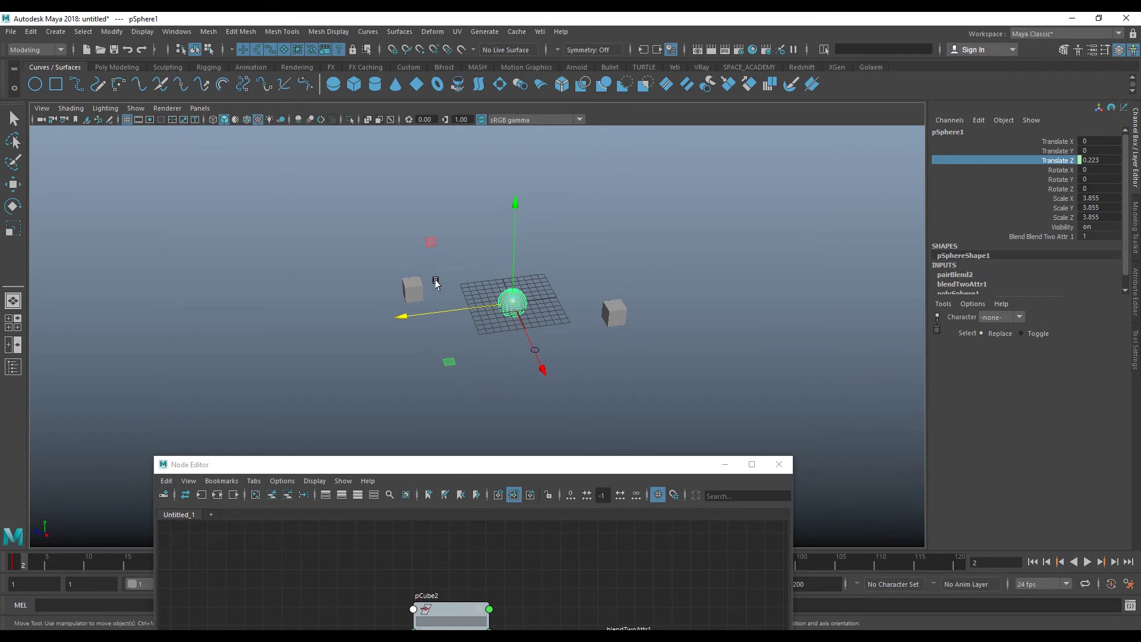
left_click(415, 290)
mouse_move(679, 292)
left_mouse_down("alt")
mouse_move(611, 356)
mouse_move(561, 440)
mouse_move(534, 308)
left_mouse_up("alt")
scroll(552, 443, "down", 2)
mouse_move(484, 459)
middle_mouse_down("alt")
mouse_move(470, 510)
mouse_move(443, 466)
mouse_move(440, 413)
middle_mouse_up("alt")
mouse_move(383, 569)
left_mouse_down()
mouse_move(359, 531)
mouse_move(406, 499)
left_mouse_up()
left_click_drag(368, 548, 373, 545)
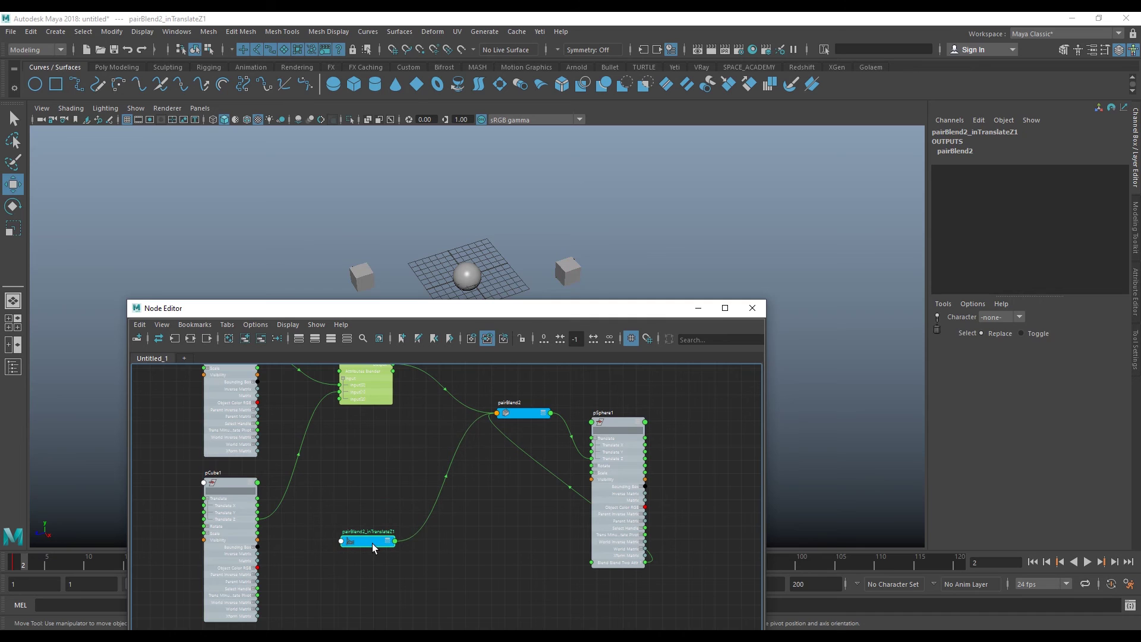
double_click(374, 543)
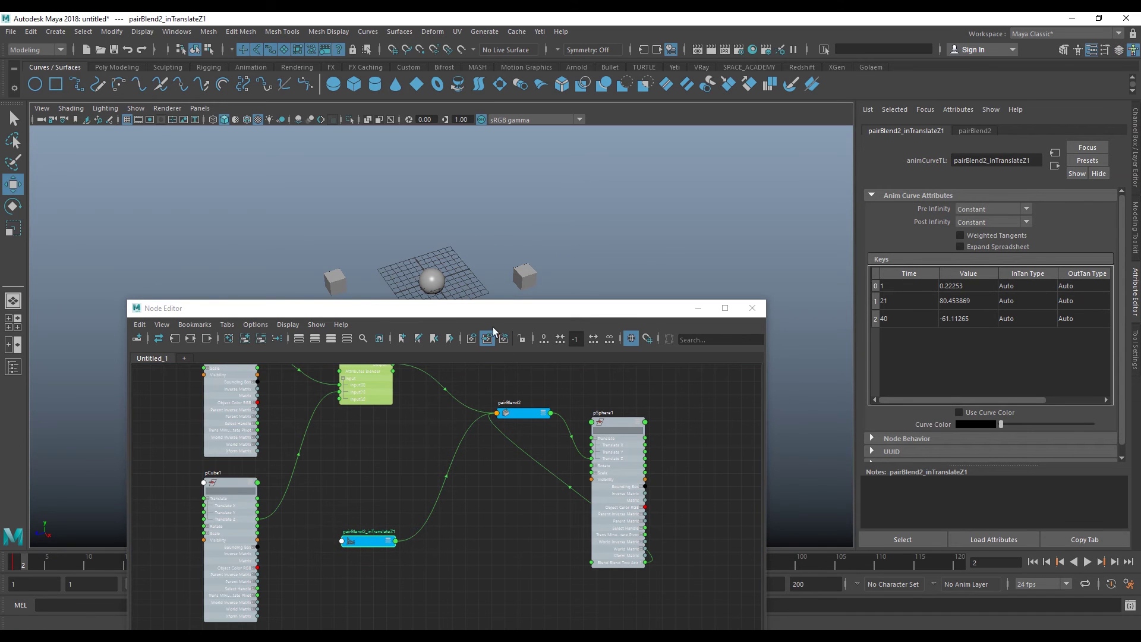
- Drag the pSphere1 node further right, loading its transform attributes with Translate Z 0.223
scroll(509, 422, "up", 3)
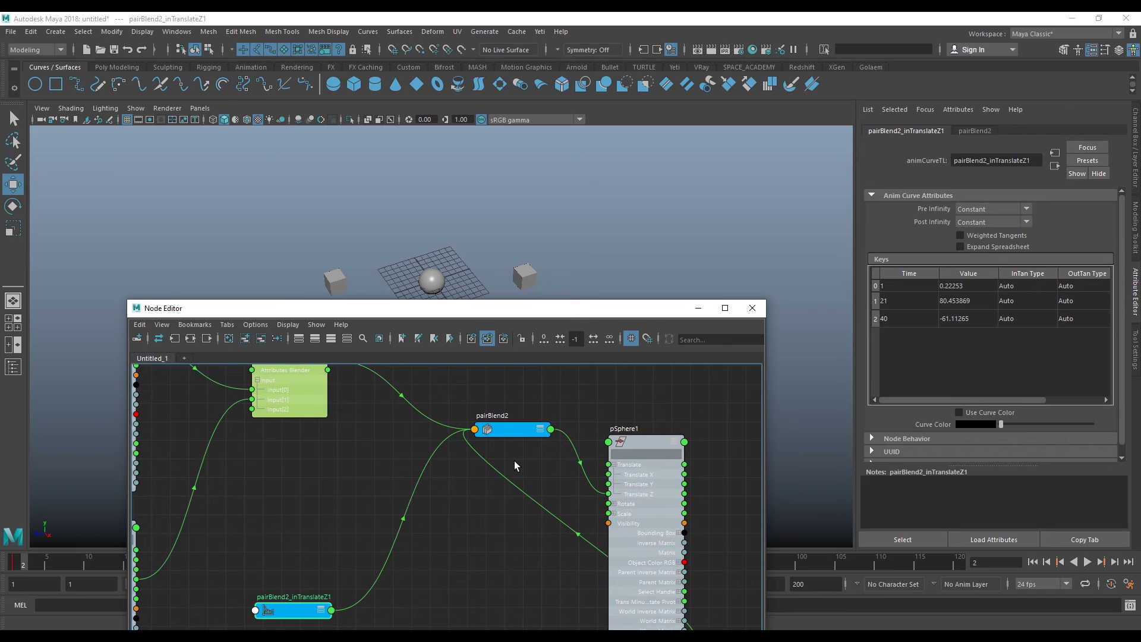
middle_click_drag(517, 475, 476, 470)
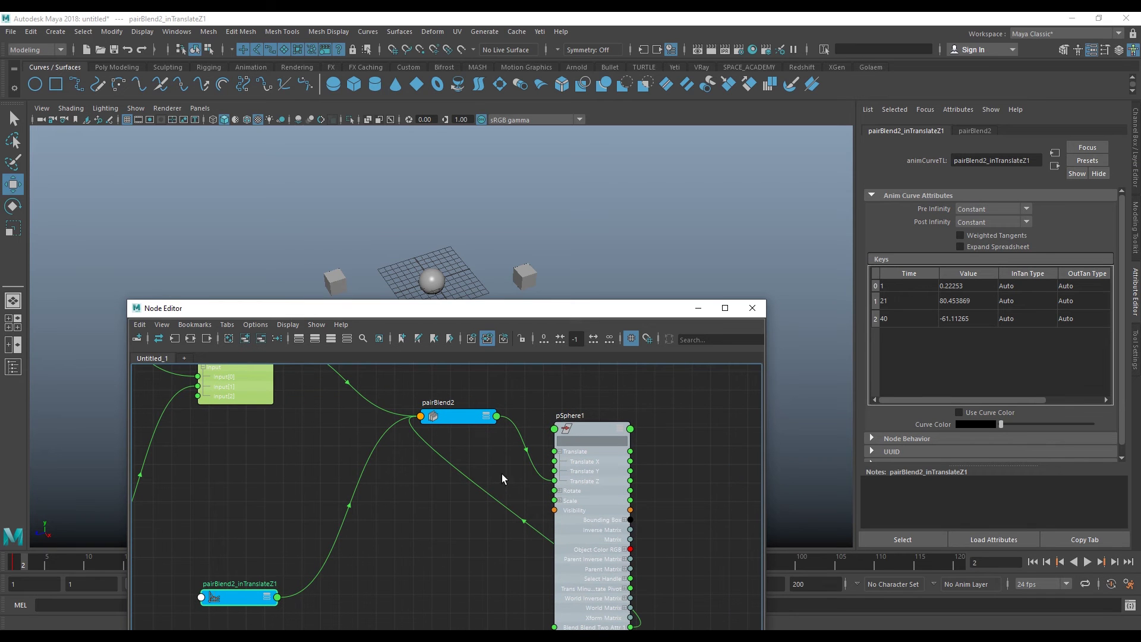
middle_click_drag(643, 533, 516, 529)
left_click_drag(482, 512, 540, 526)
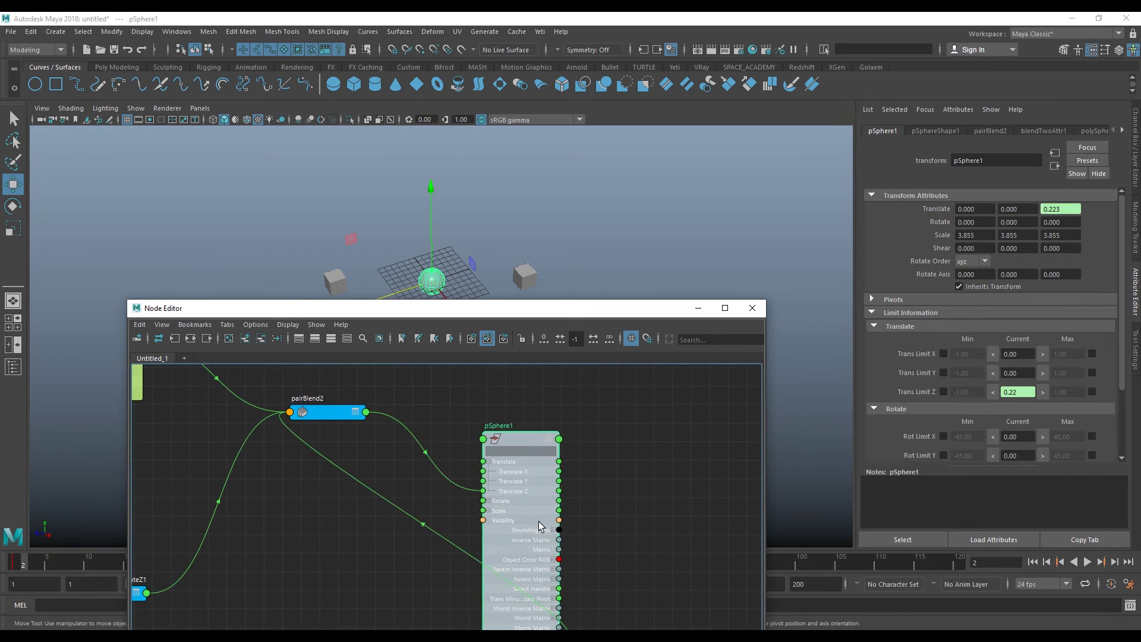
middle_click_drag(455, 515, 474, 519)
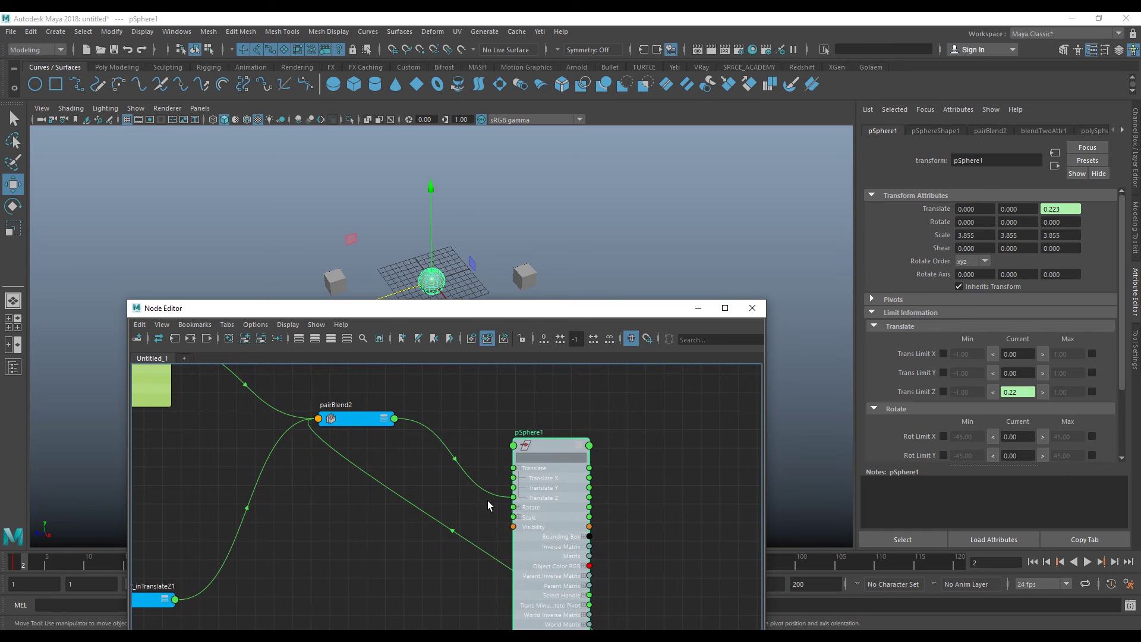
middle_click_drag(466, 520, 462, 539)
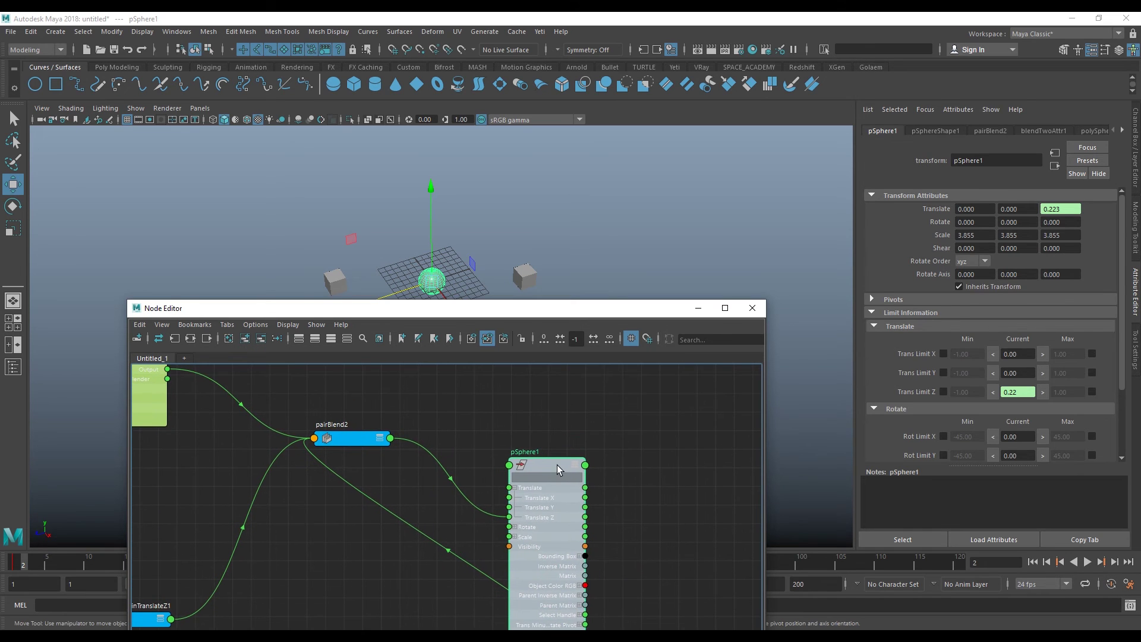
left_click_drag(538, 469, 575, 468)
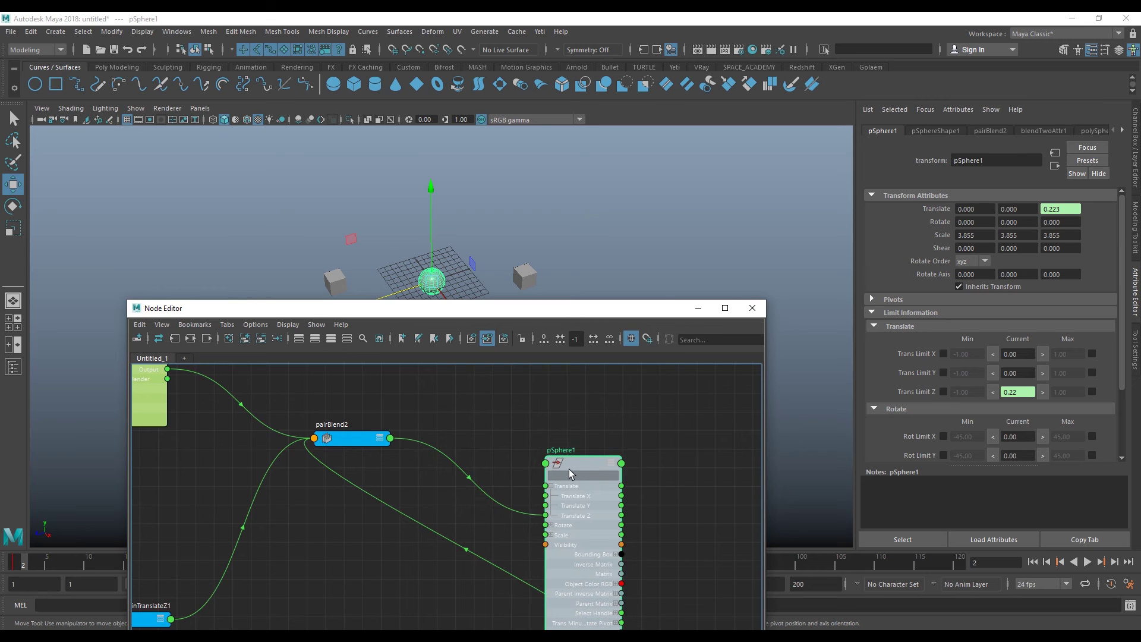
mouse_move(522, 483)
middle_mouse_down()
mouse_move(557, 473)
mouse_move(475, 448)
middle_mouse_up()
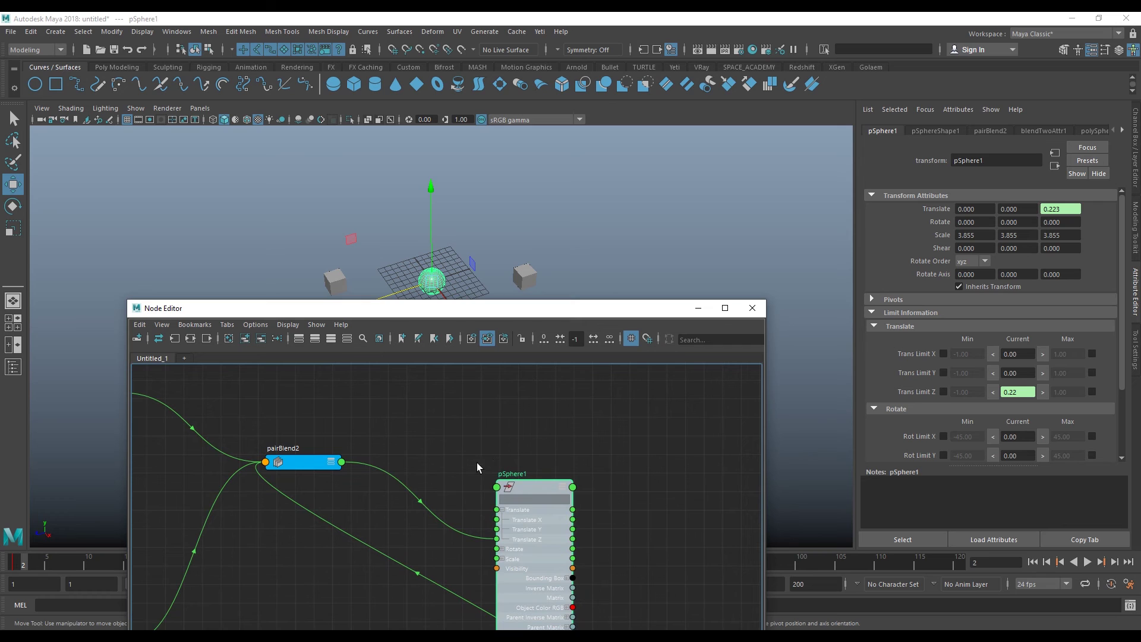
- Inspect pairBlend2, then reselect pSphere1 to show Translate Z 0.223 and Blend Two Attr 1 at 1
left_click(305, 463)
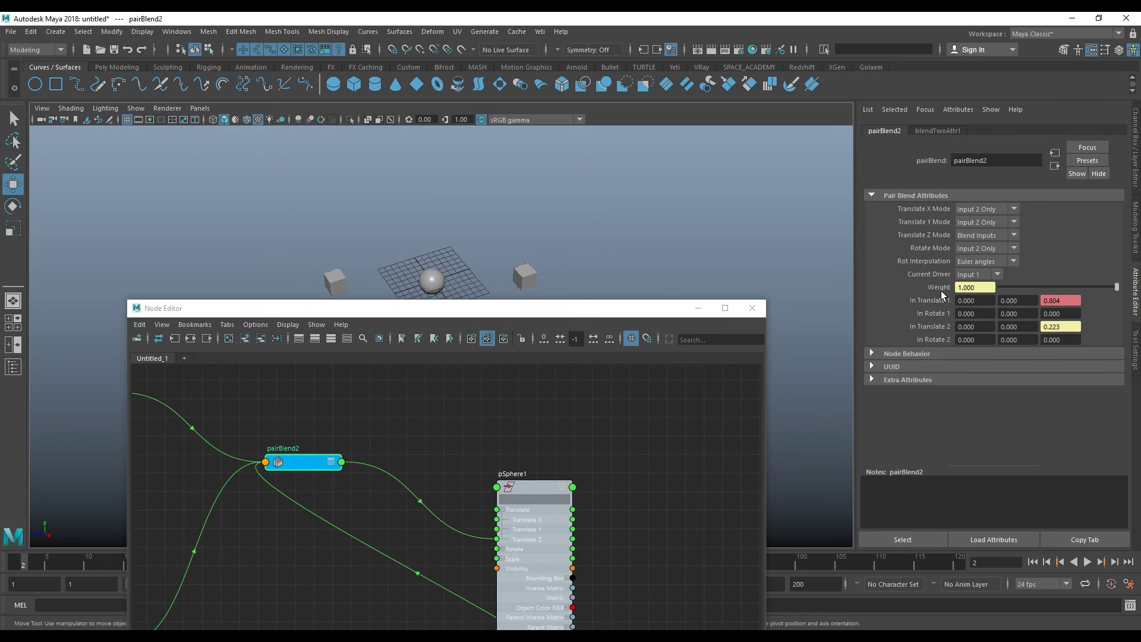
scroll(630, 473, "down", 3)
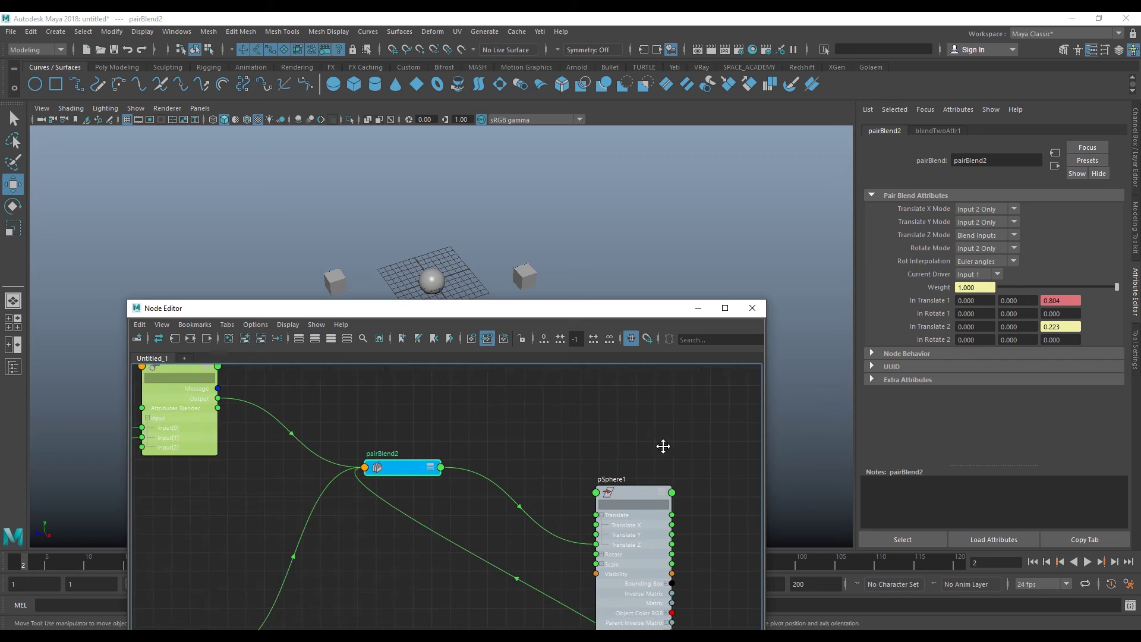
middle_click_drag(597, 539, 555, 531)
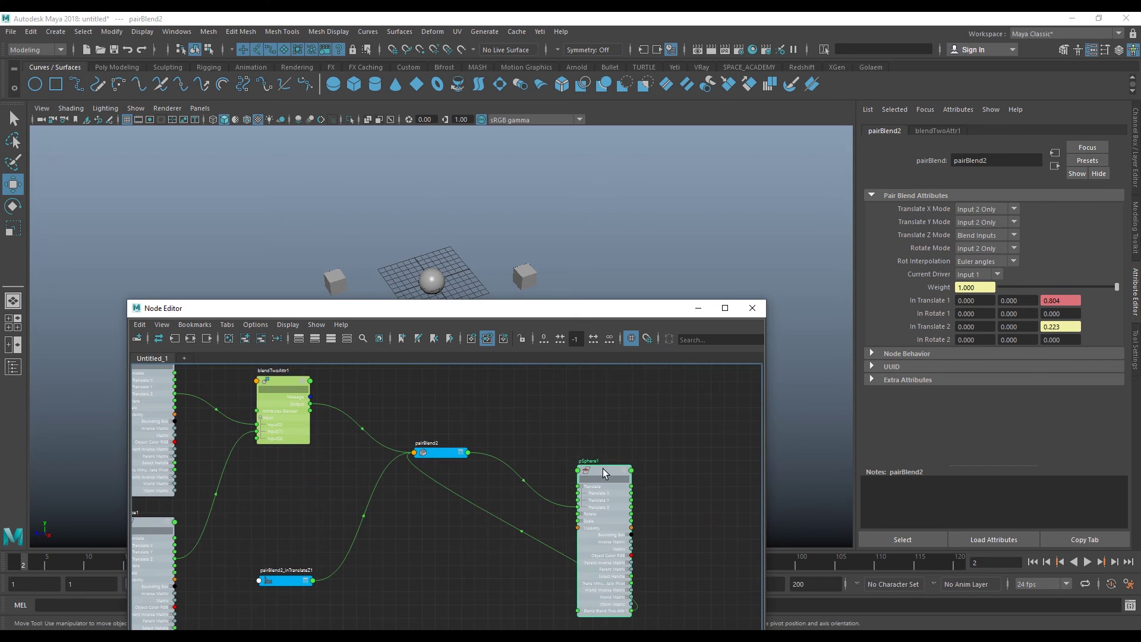
left_click_drag(603, 468, 613, 460)
left_click(1136, 145)
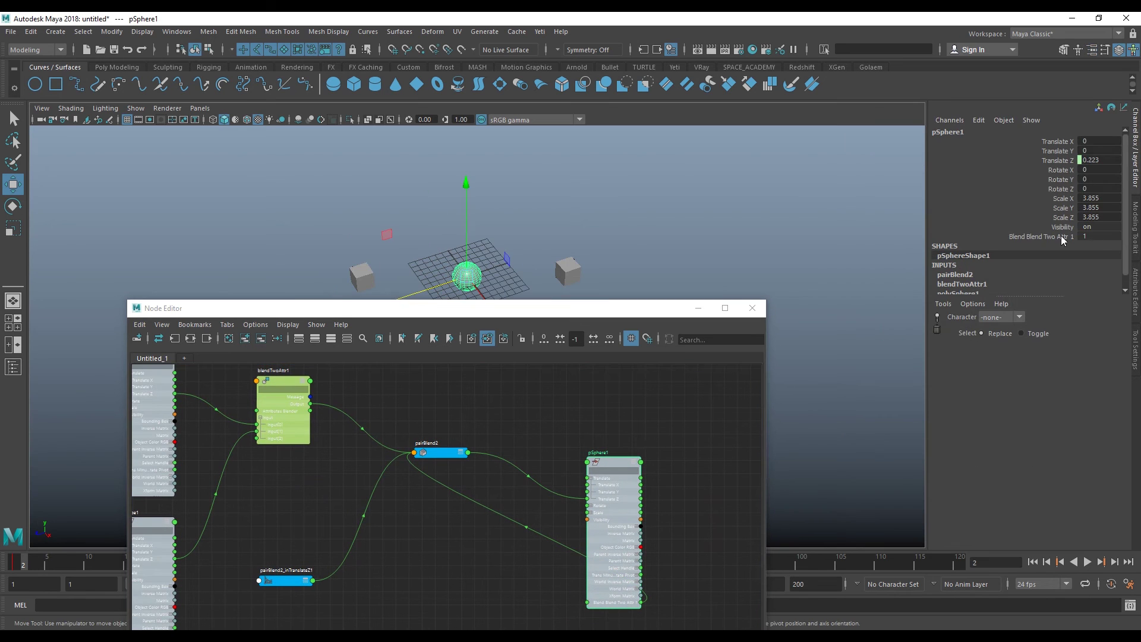
- Break the extra pairBlend2-to-pSphere1 connection and lower pairBlend2's Weight to about 0.485
left_click(1031, 237)
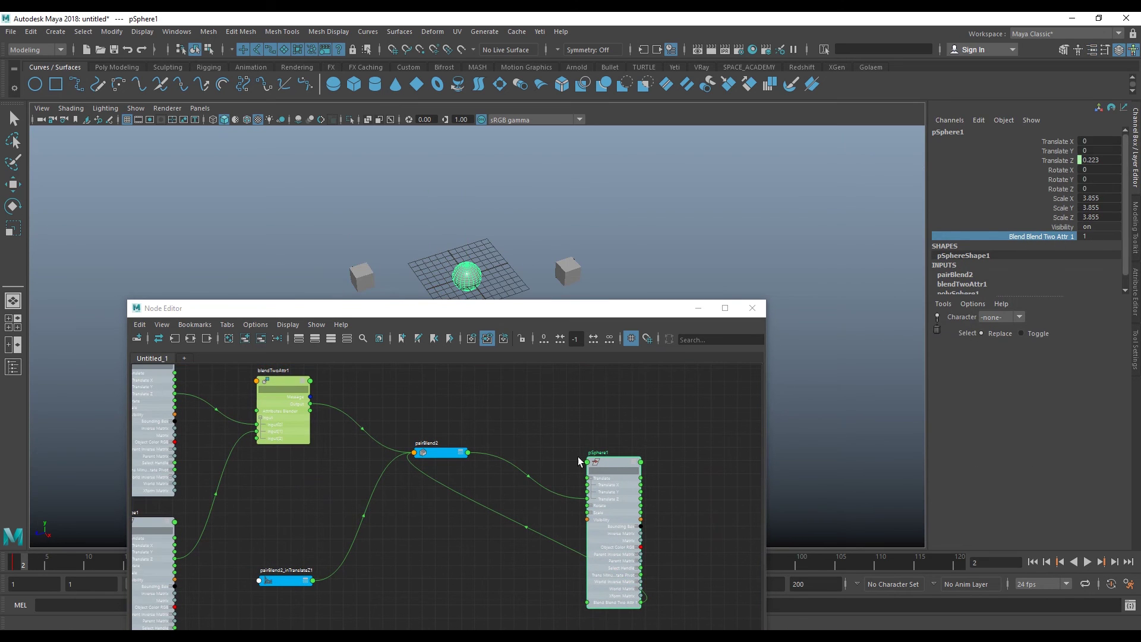
middle_click_drag(450, 488, 427, 479)
mouse_move(387, 454)
left_mouse_down()
mouse_move(484, 630)
mouse_move(480, 615)
left_mouse_up()
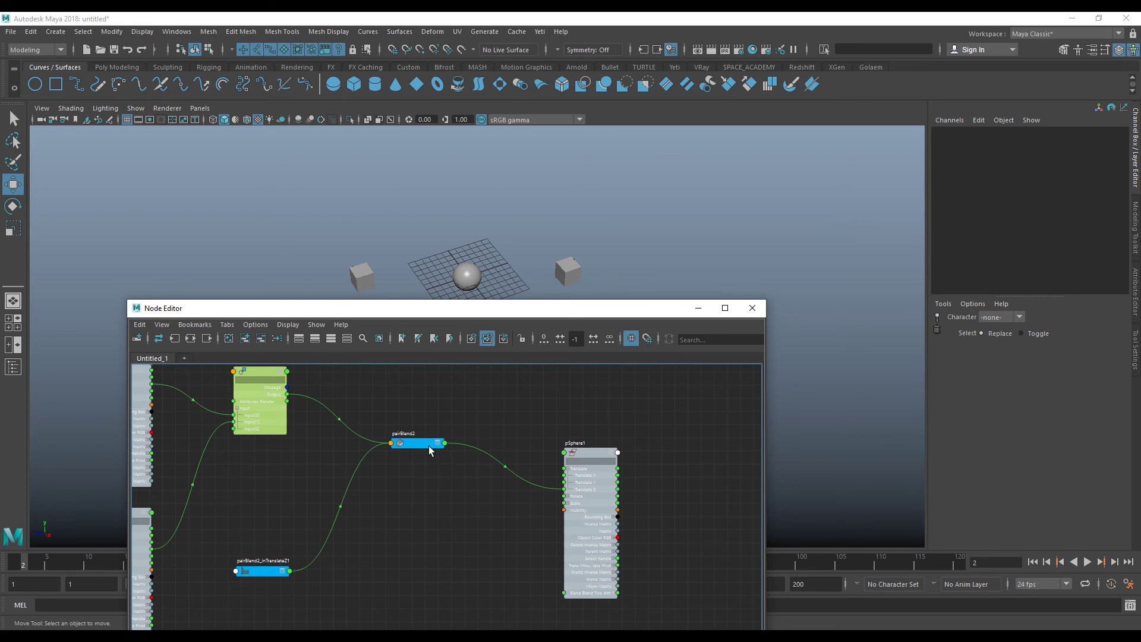
double_click(431, 447)
left_click_drag(1117, 287, 1056, 287)
- Confirm the sphere's Z moved to 0.522, then reopen pairBlend2's attributes
left_click_drag(587, 258, 514, 291)
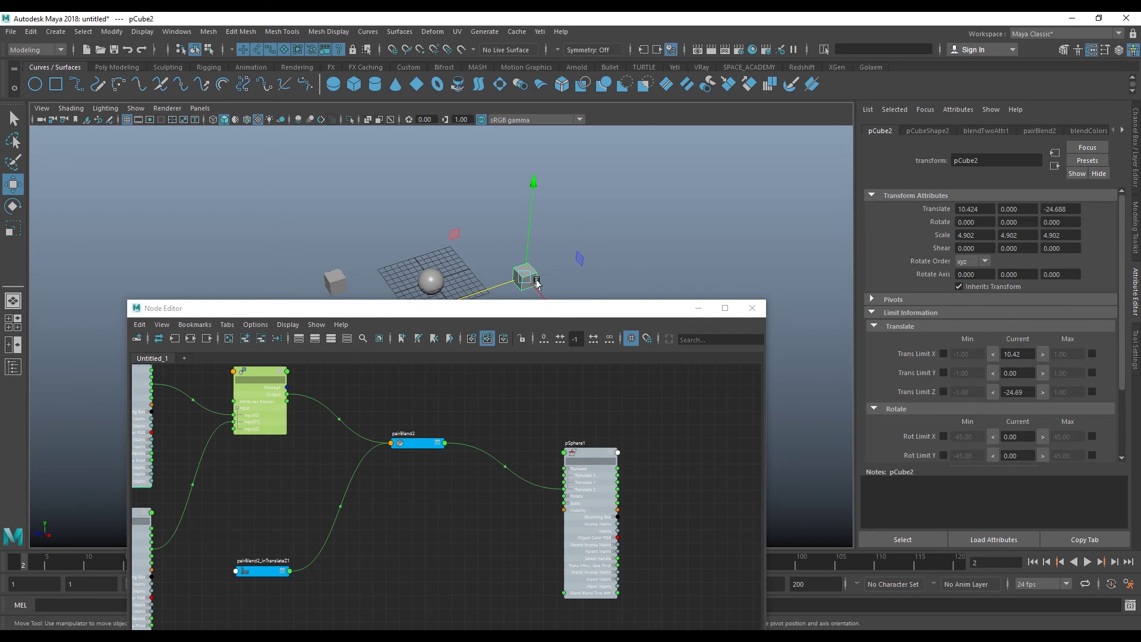
left_click(414, 447)
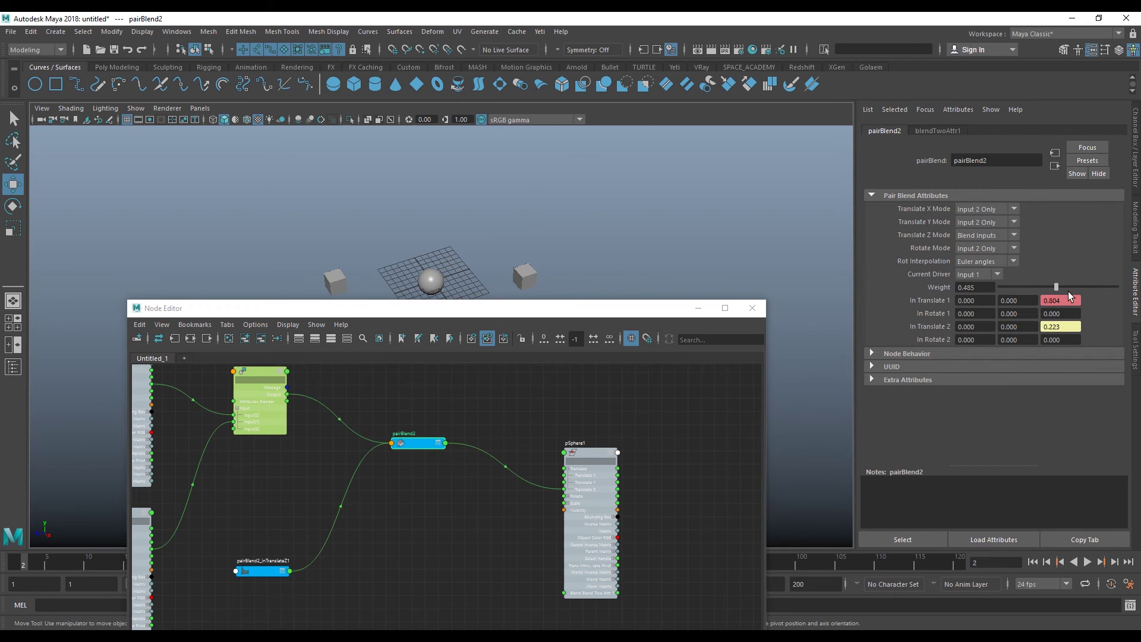
left_click(589, 452)
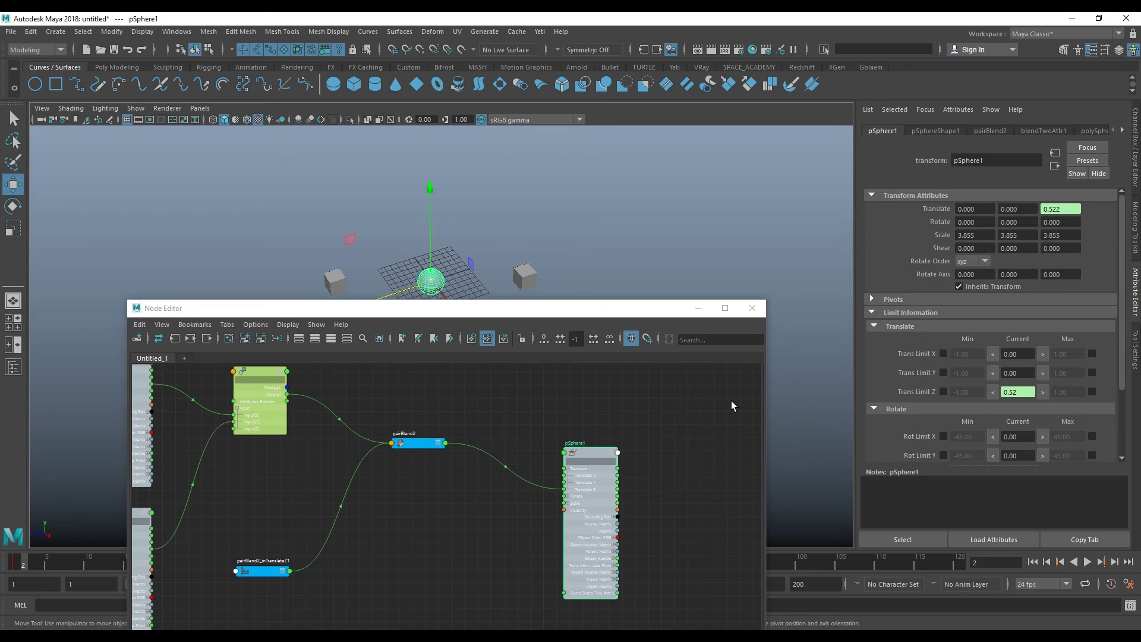
left_click(1140, 156)
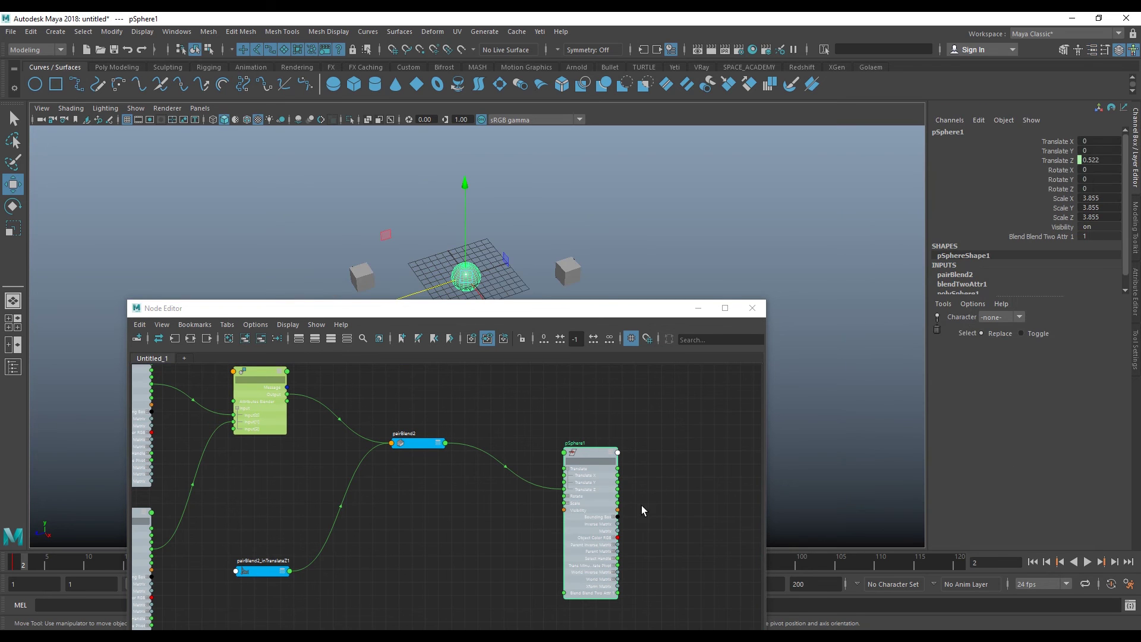
middle_click_drag(641, 506, 608, 515)
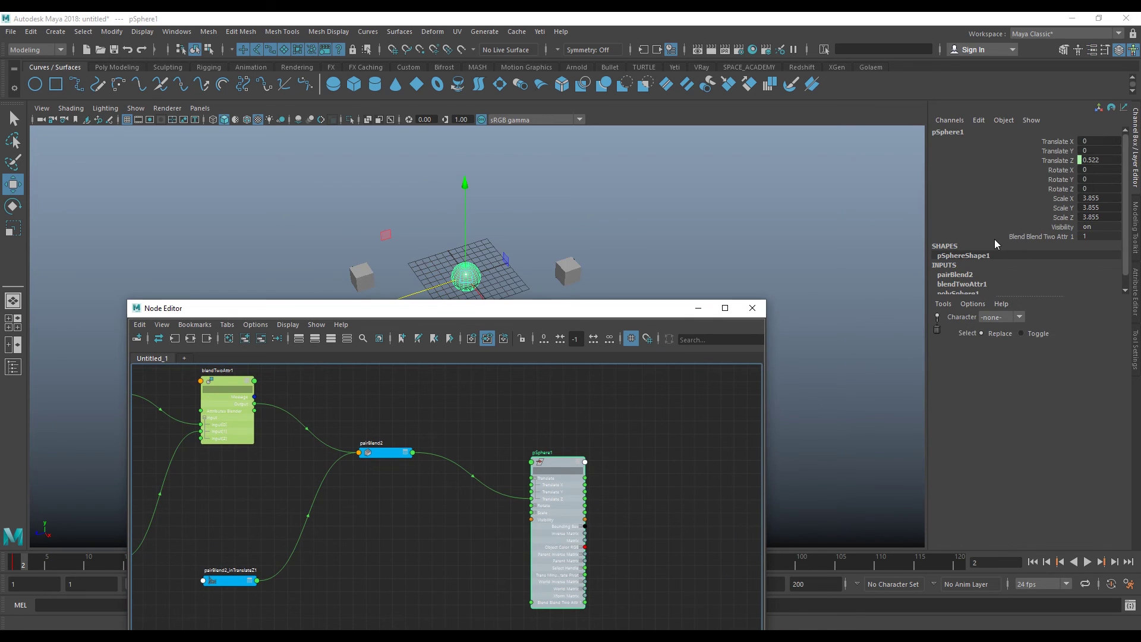
left_click(1036, 237)
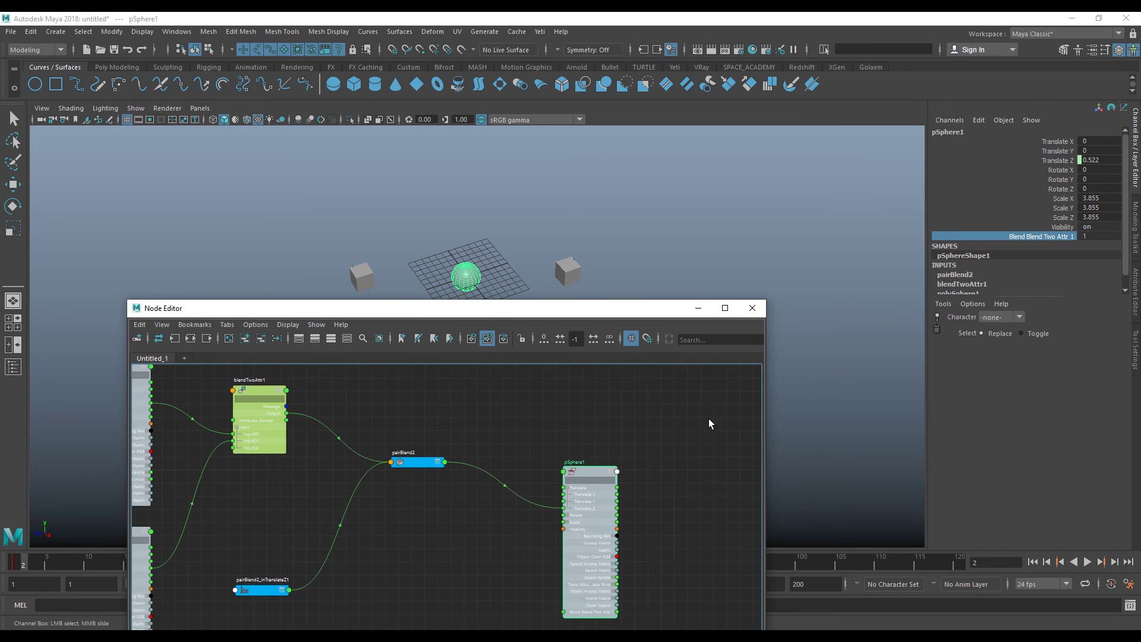
left_click(419, 466)
double_click(419, 466)
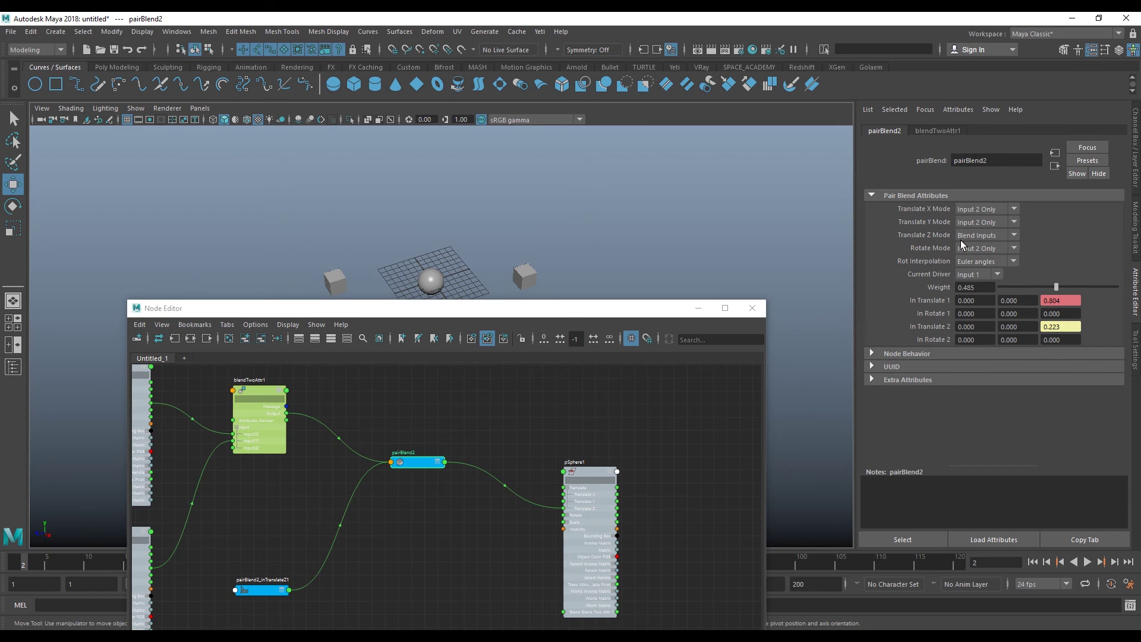
- Expand pairBlend2 in the Node Editor to show all its attributes
middle_click_drag(416, 445, 469, 430, "alt")
scroll(505, 456, "up", 2)
right_click(506, 451)
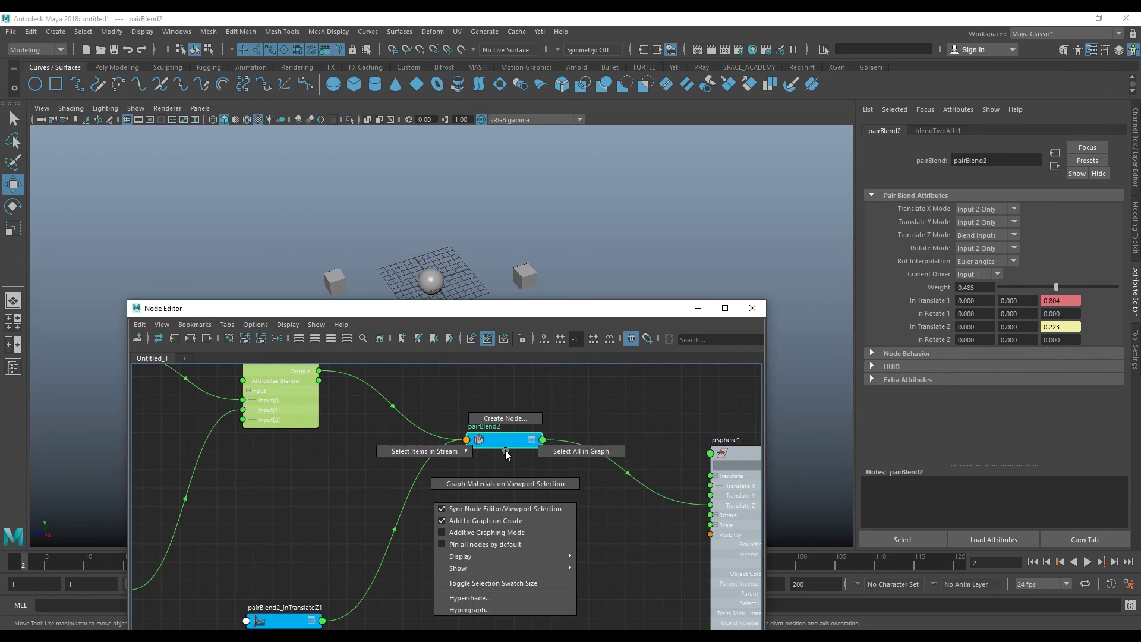
left_click(497, 441)
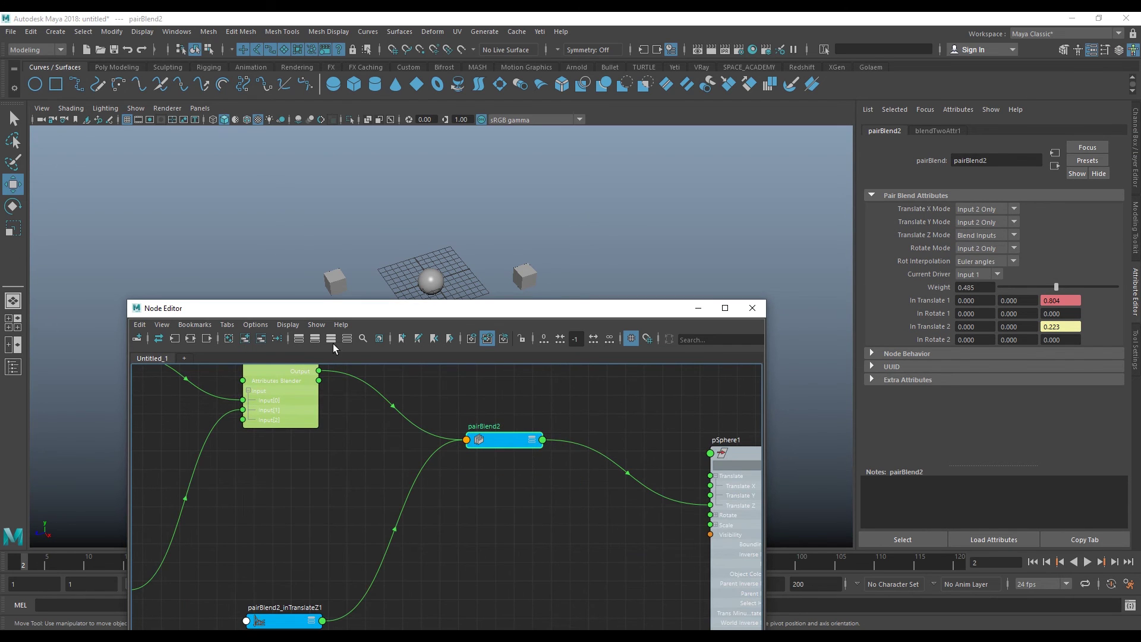
left_click(333, 344)
right_click(494, 440)
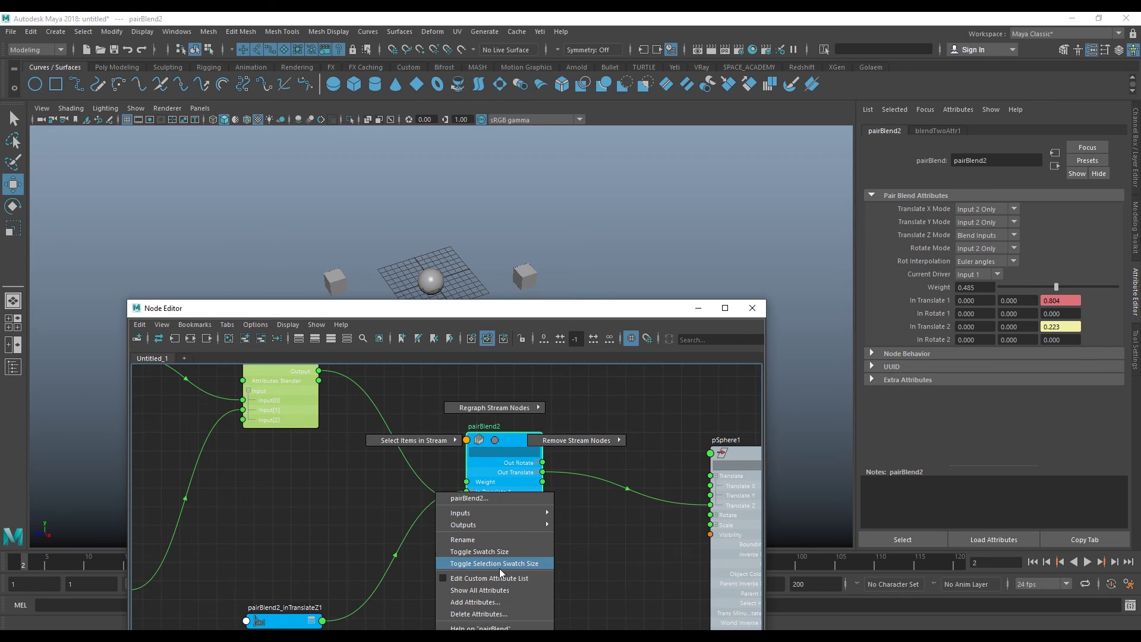
left_click(499, 590)
scroll(582, 501, "up", 2)
scroll(631, 558, "up", 2)
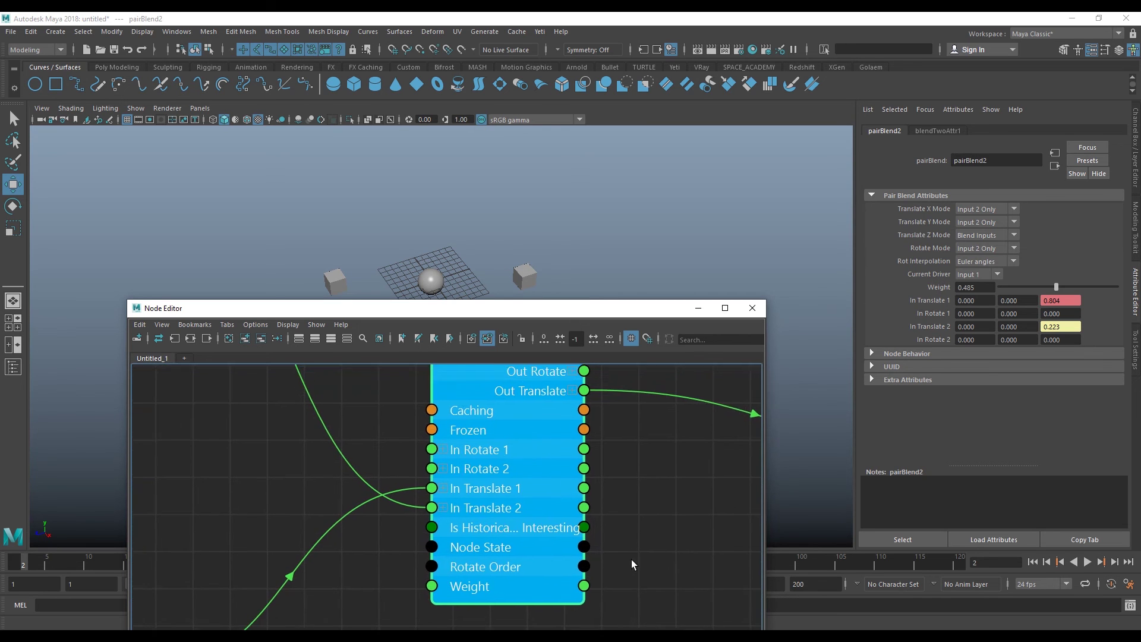
left_click_drag(552, 499, 564, 529)
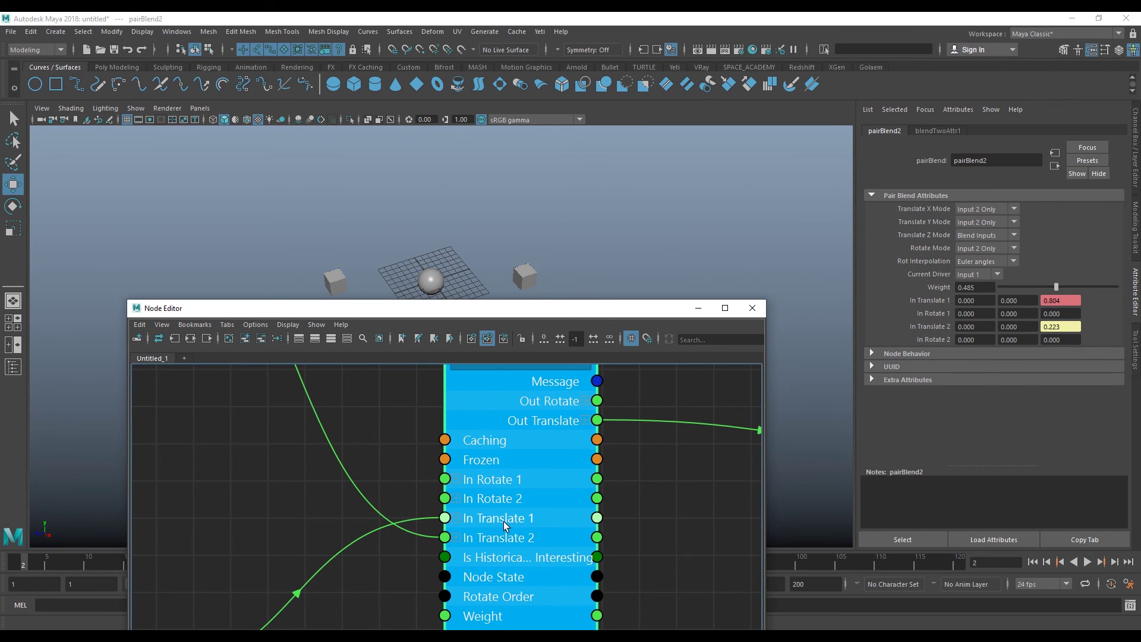
scroll(571, 511, "down", 5)
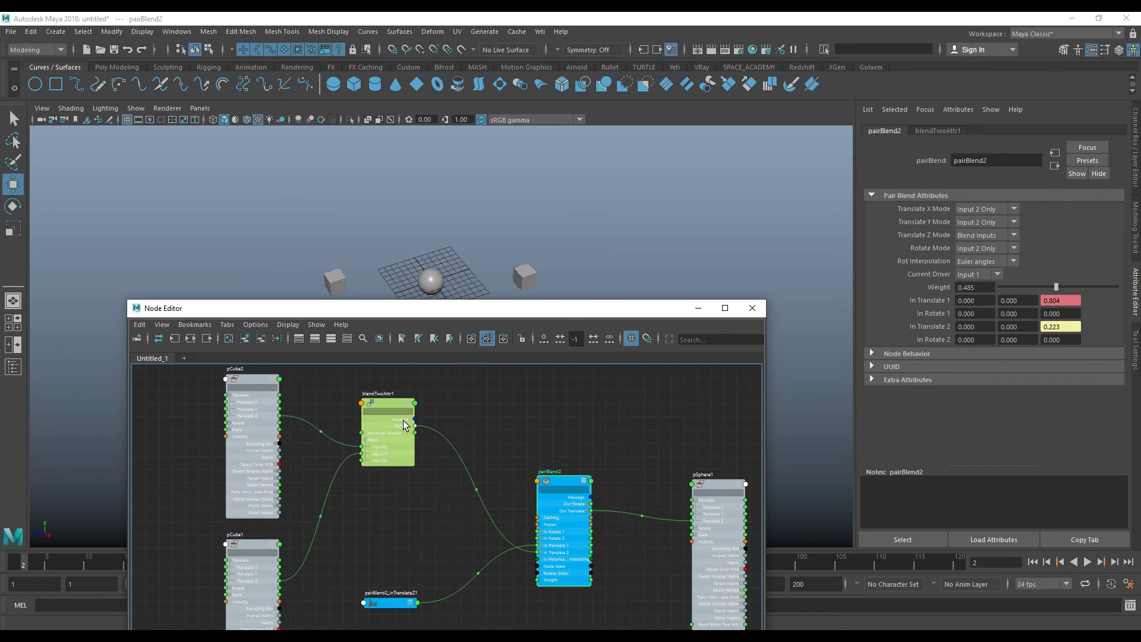
- Rearrange blendTwoAttr1, the Z translate curve, pCube2 and pCube1 into a clean layout
left_click_drag(404, 424, 412, 512)
scroll(466, 543, "up", 1)
scroll(440, 429, "up", 1)
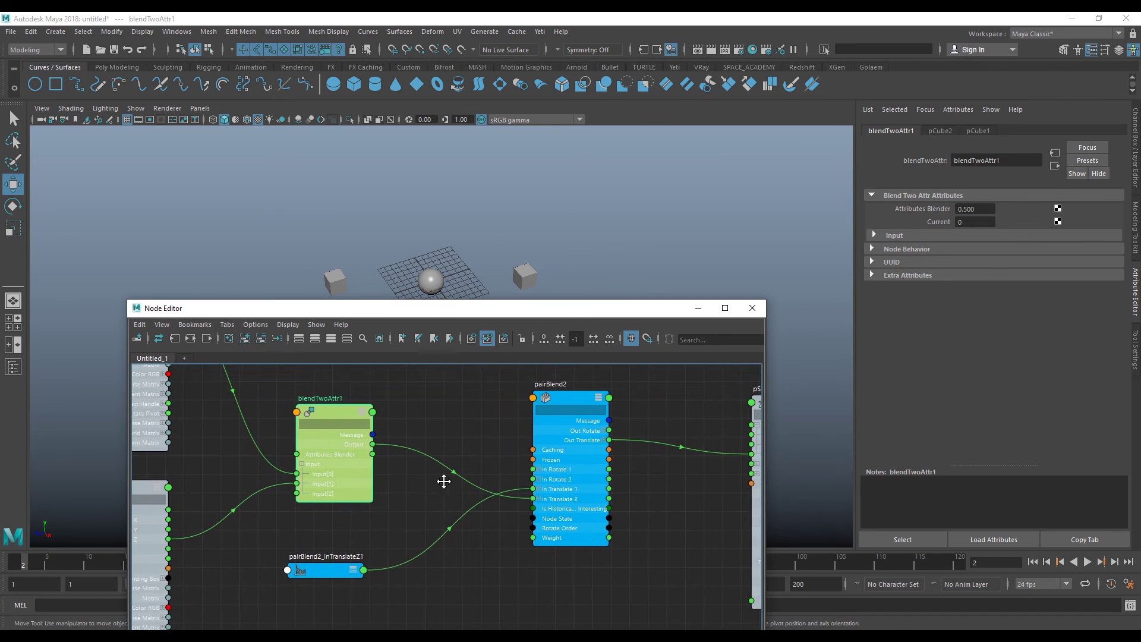
mouse_move(345, 573)
left_mouse_down()
mouse_move(367, 378)
mouse_move(359, 504)
left_mouse_up()
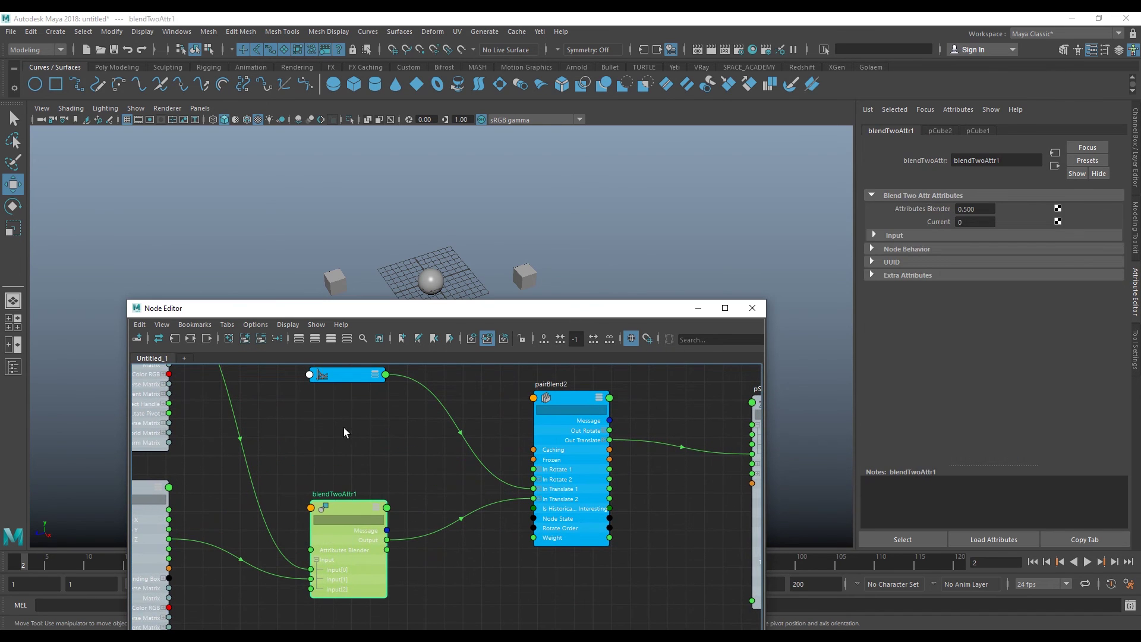
left_click_drag(348, 378, 344, 440)
scroll(377, 472, "down", 2)
left_click(316, 477)
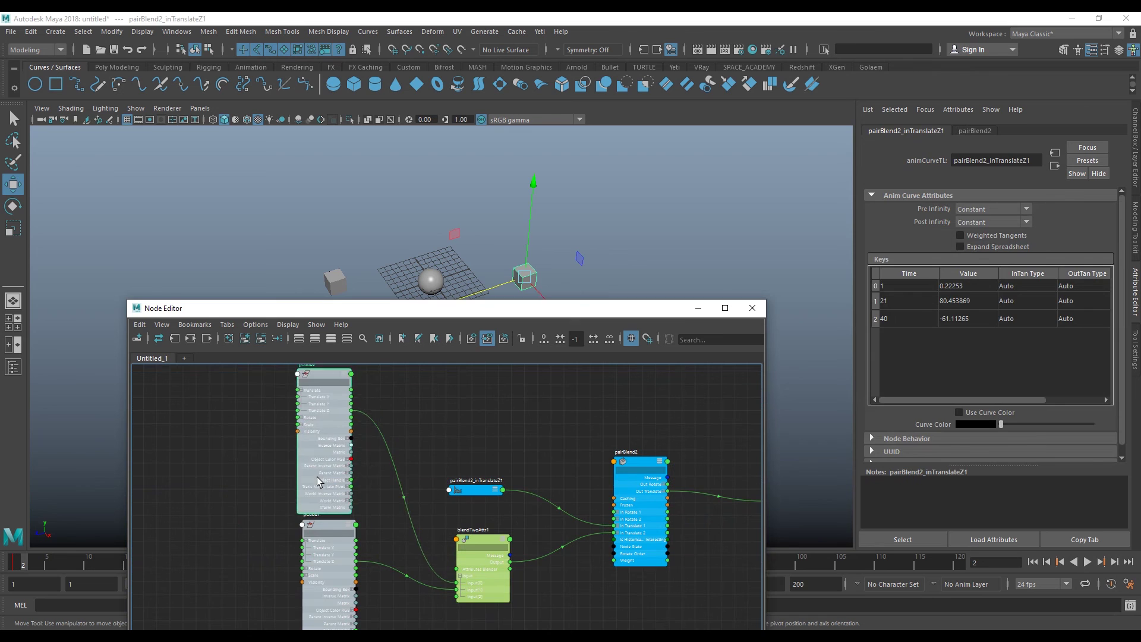
left_click_drag(316, 477, 274, 477)
left_click_drag(321, 528, 285, 586)
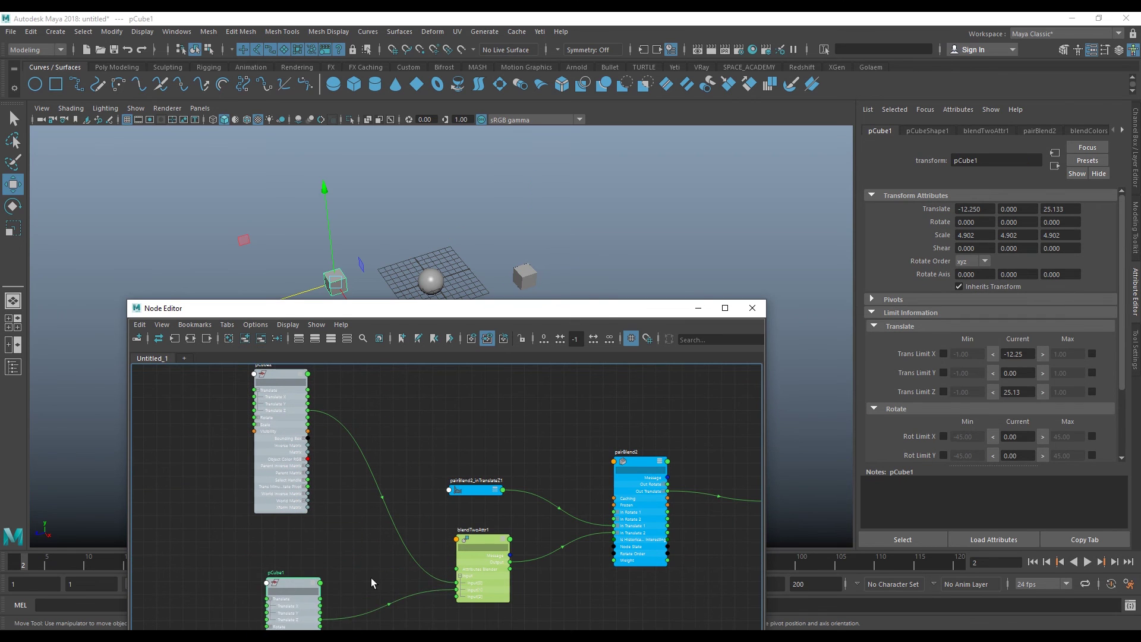
scroll(344, 518, "up", 2)
scroll(345, 516, "up", 1)
scroll(351, 517, "up", 1)
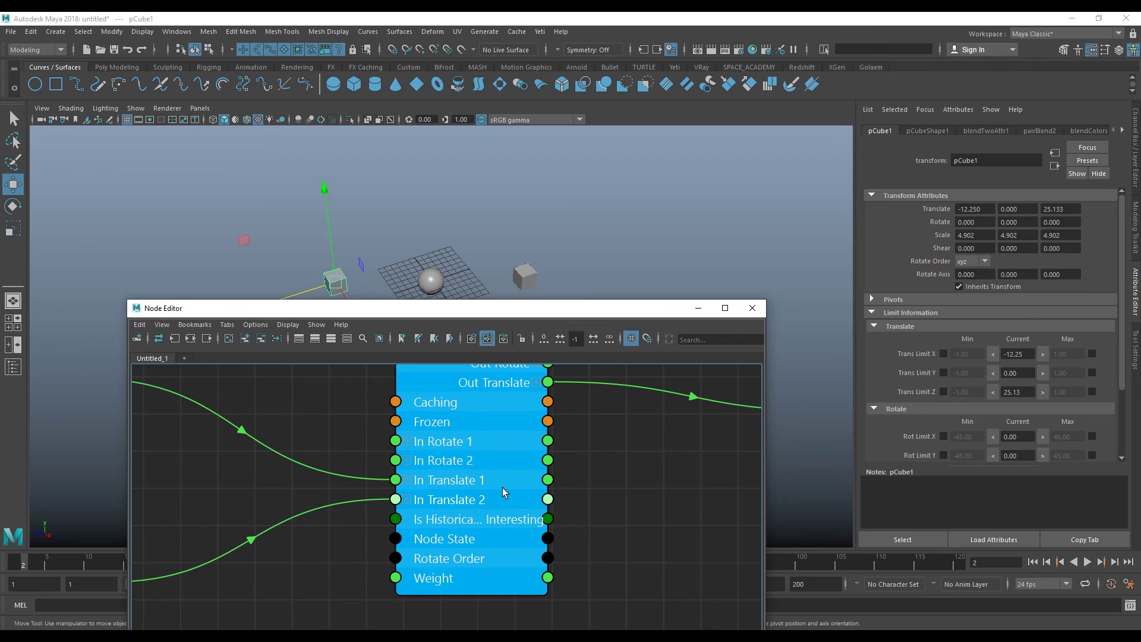
- Reselect and nudge pairBlend2, bringing pSphere1 into view
left_click_drag(501, 487, 498, 493)
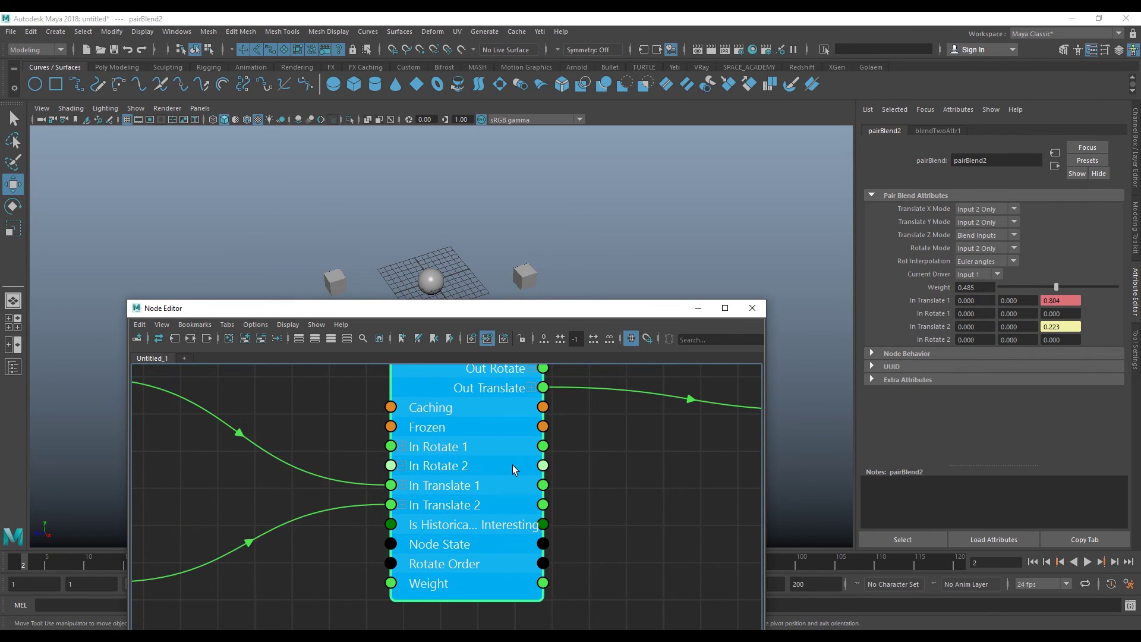
left_click_drag(495, 462, 503, 478)
scroll(493, 458, "down", 1)
scroll(492, 458, "down", 1)
scroll(490, 503, "down", 1)
middle_click_drag(584, 493, 568, 525)
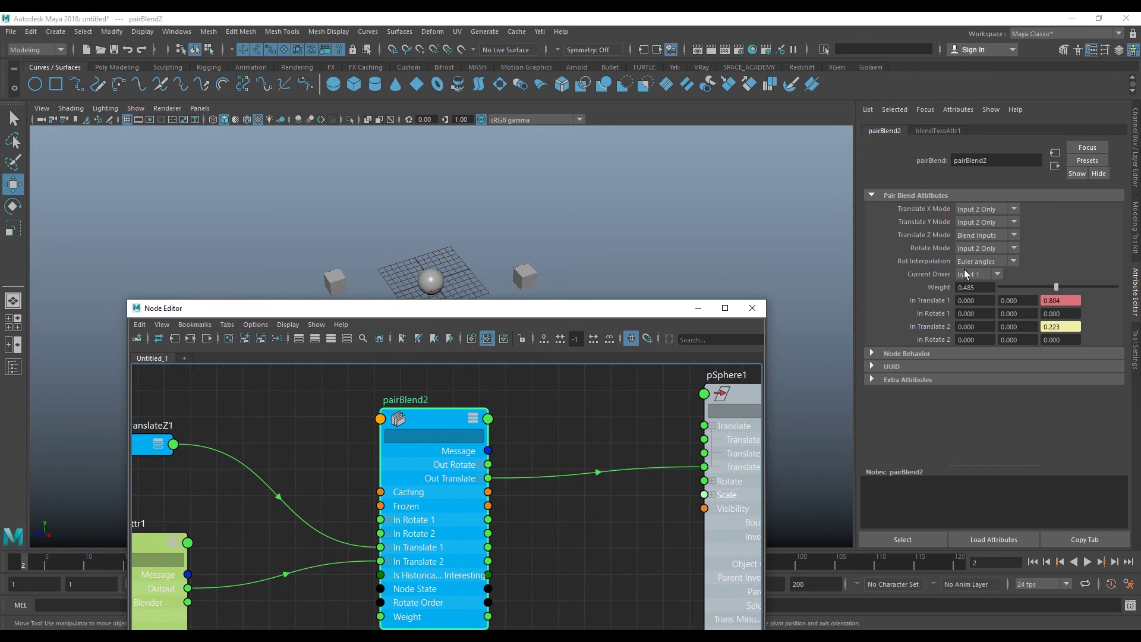
left_click(989, 244)
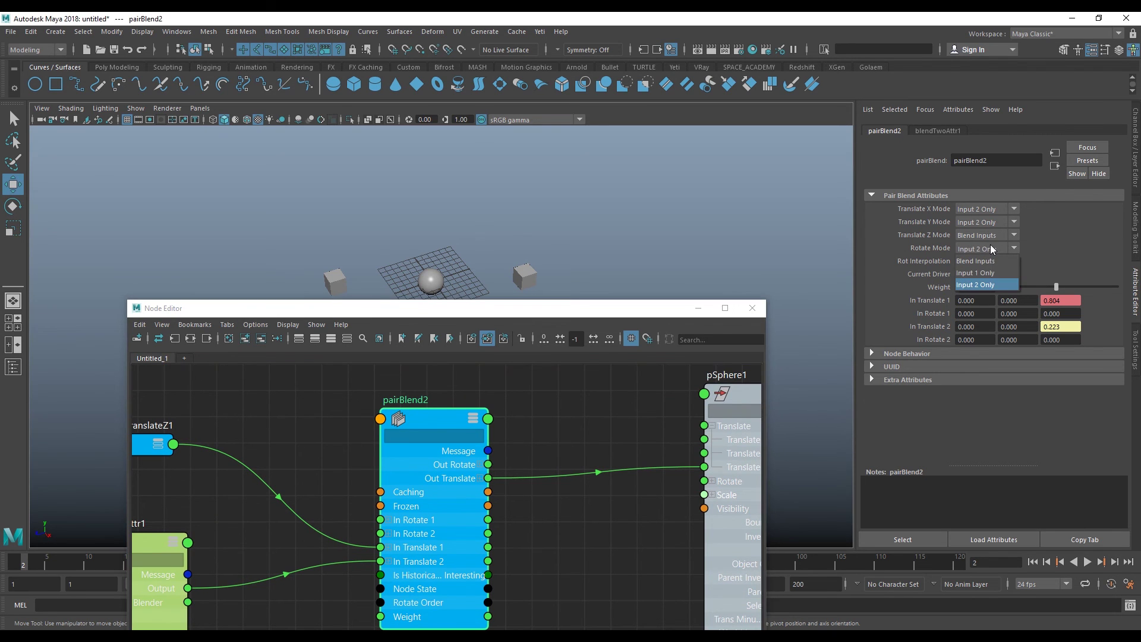
left_click(1050, 244)
left_click(1003, 265)
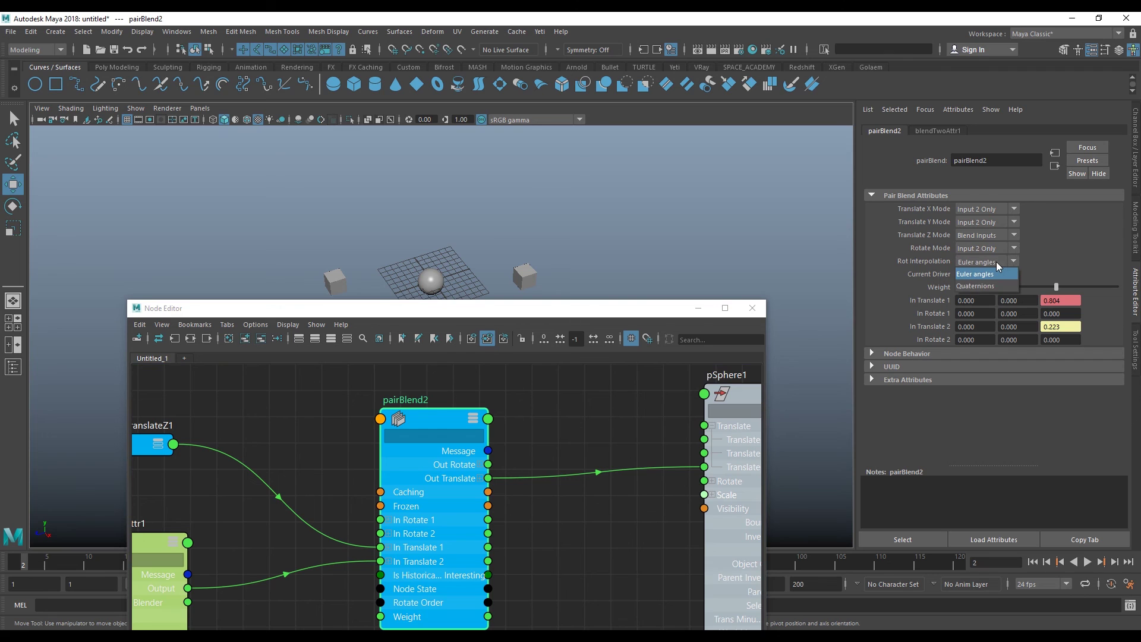
left_click(1047, 263)
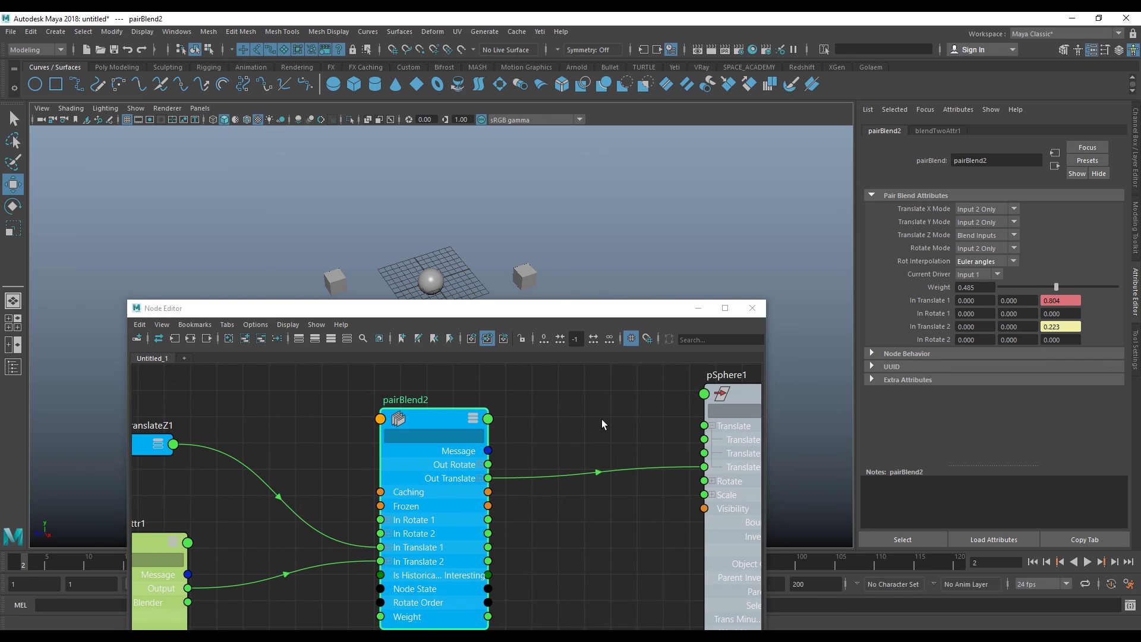
- Frame pCube2, pairBlend2 and pSphere1, and show full attribute lists on the nodes
scroll(598, 419, "down", 5)
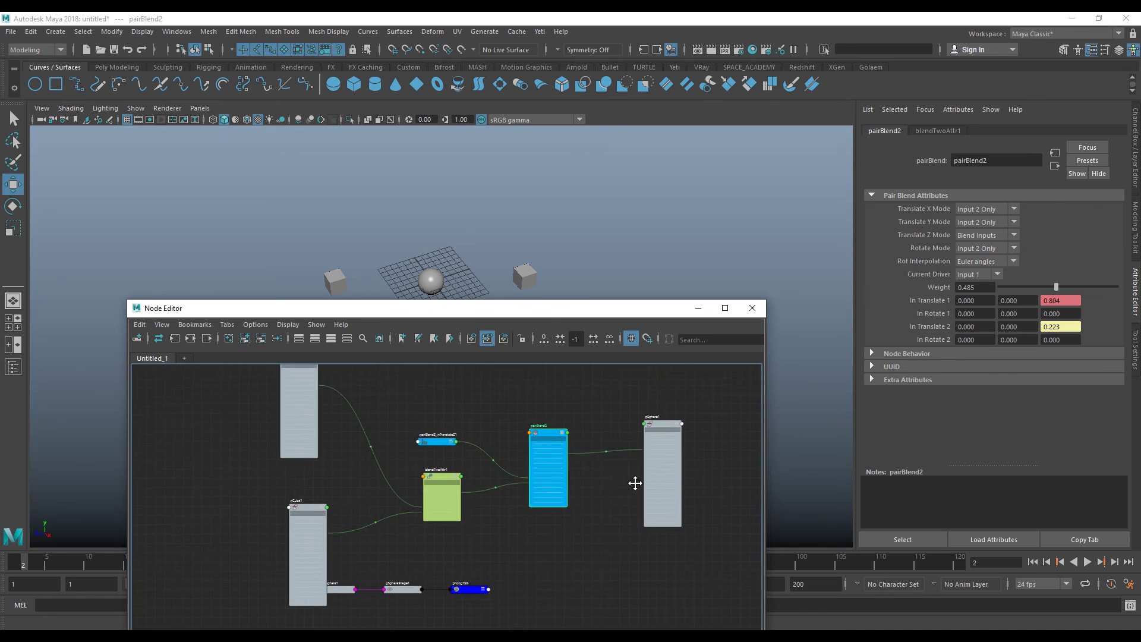
middle_click_drag(591, 424, 633, 494)
scroll(633, 494, "up", 4)
scroll(525, 515, "down", 4)
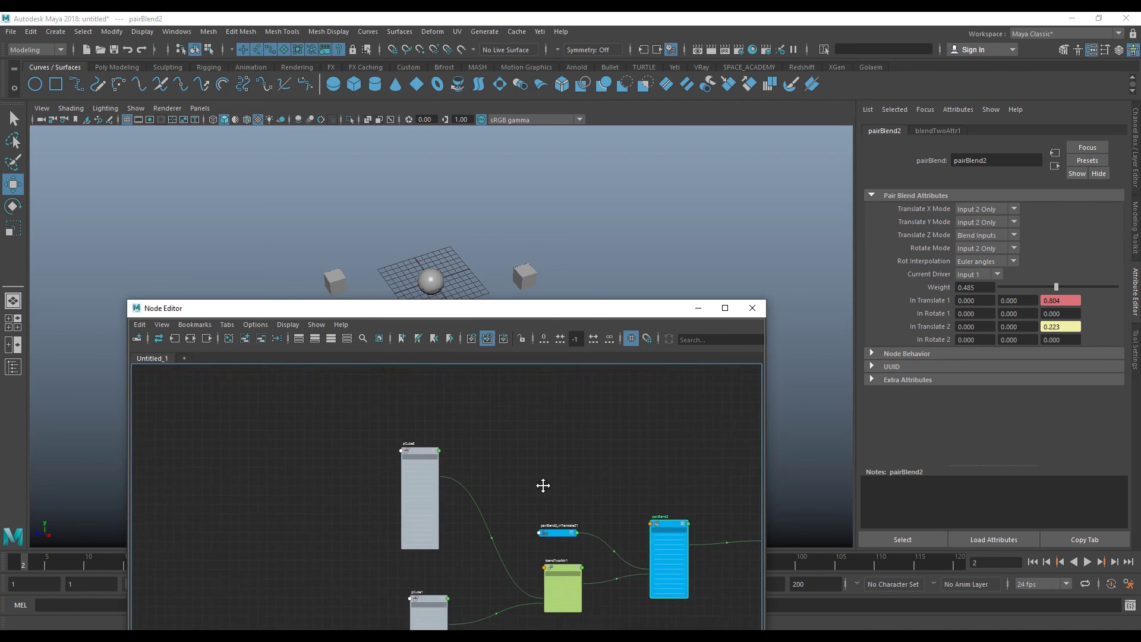
scroll(508, 484, "up", 4)
mouse_move(469, 494)
middle_mouse_down()
mouse_move(510, 517)
mouse_move(586, 492)
mouse_move(515, 579)
mouse_move(515, 597)
middle_mouse_up()
scroll(586, 491, "down", 4)
scroll(515, 596, "up", 2)
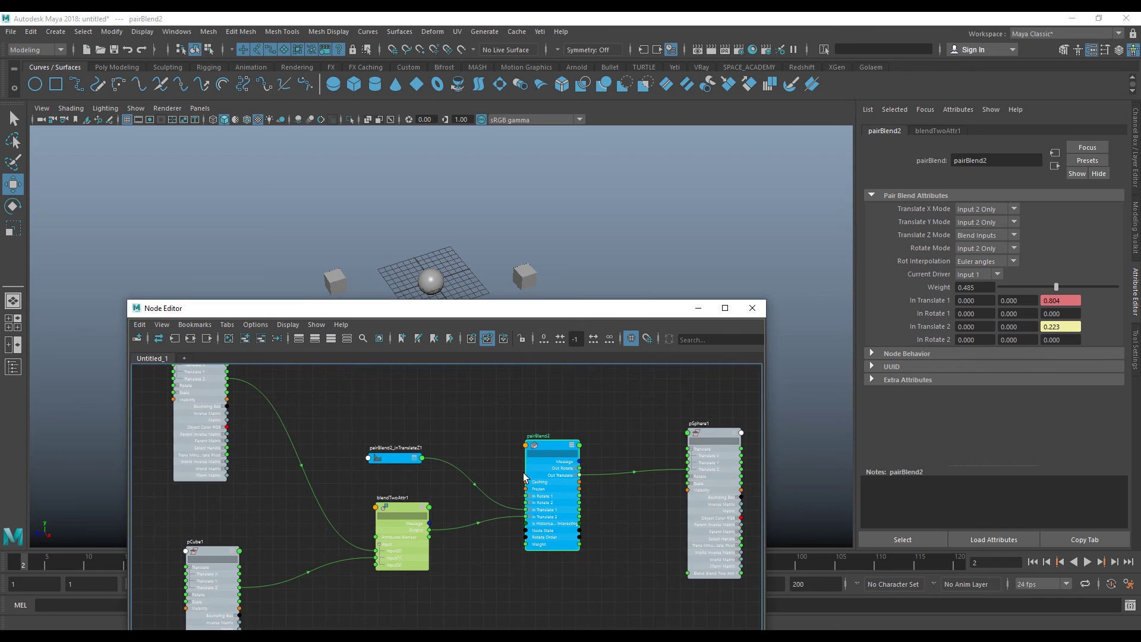
mouse_move(465, 478)
middle_mouse_down()
mouse_move(465, 547)
mouse_move(450, 592)
middle_mouse_up()
left_click(484, 444)
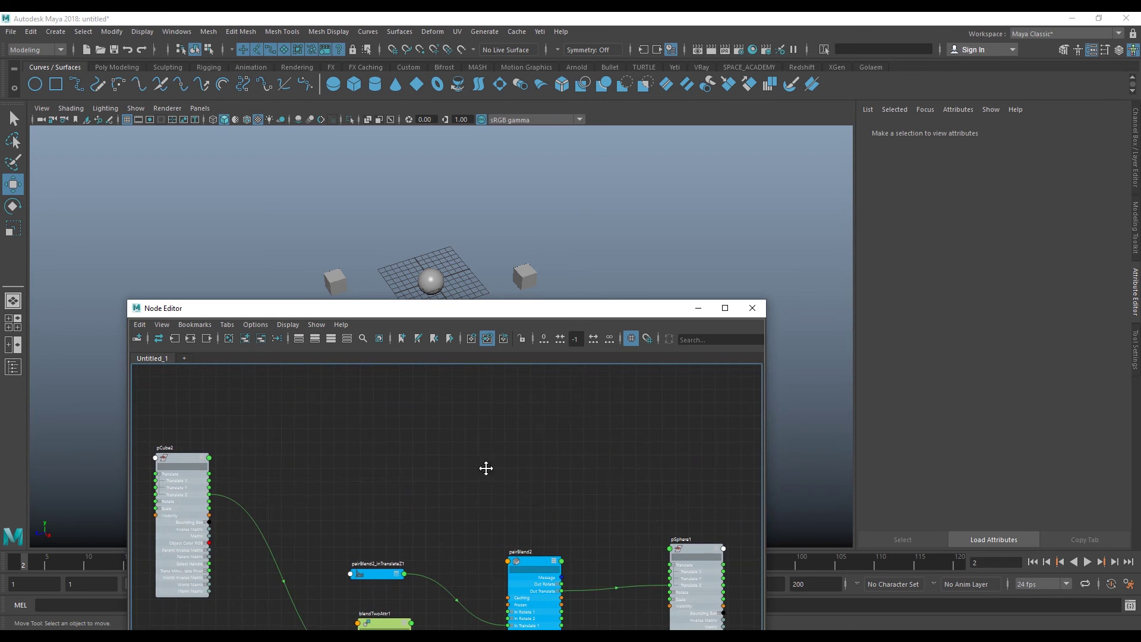
key("3")
- Create a blendColors2 node with Blender 0.500, Color 1 red and Color 2 blue
key("Tab")
type("colo")
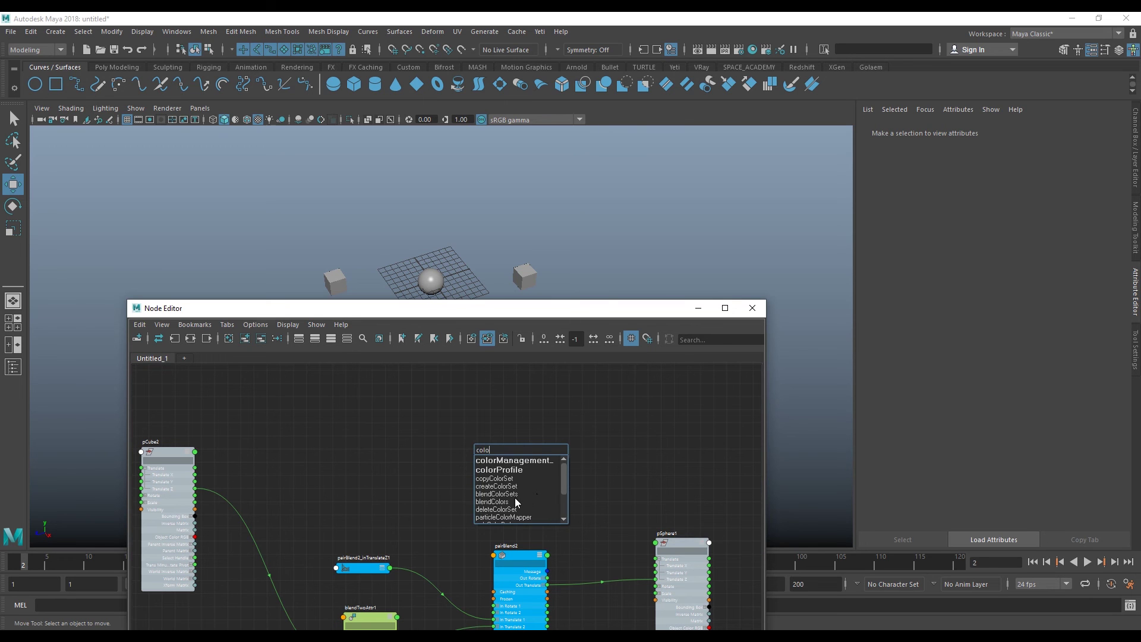
left_click(515, 502)
key("f")
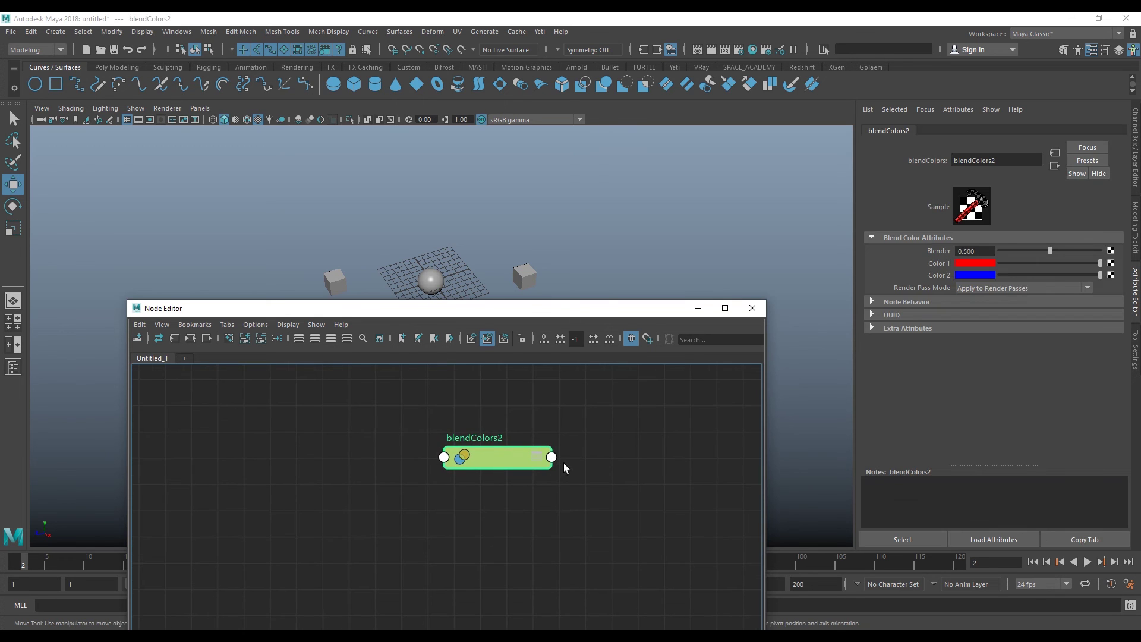
left_click(975, 251)
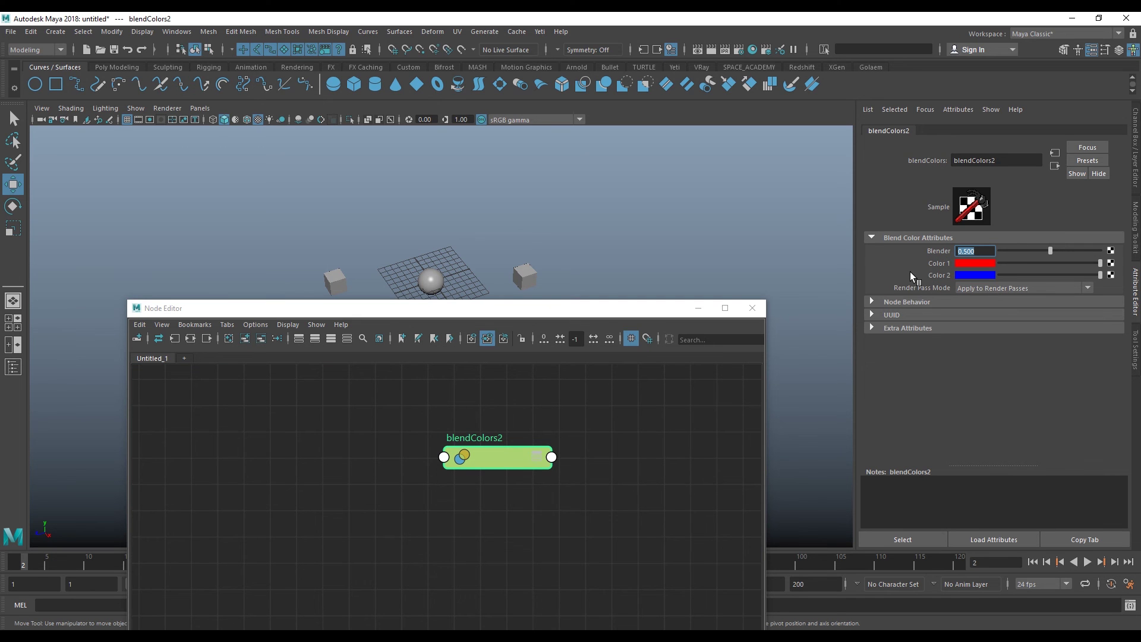
scroll(504, 443, "down", 5)
scroll(519, 432, "up", 2)
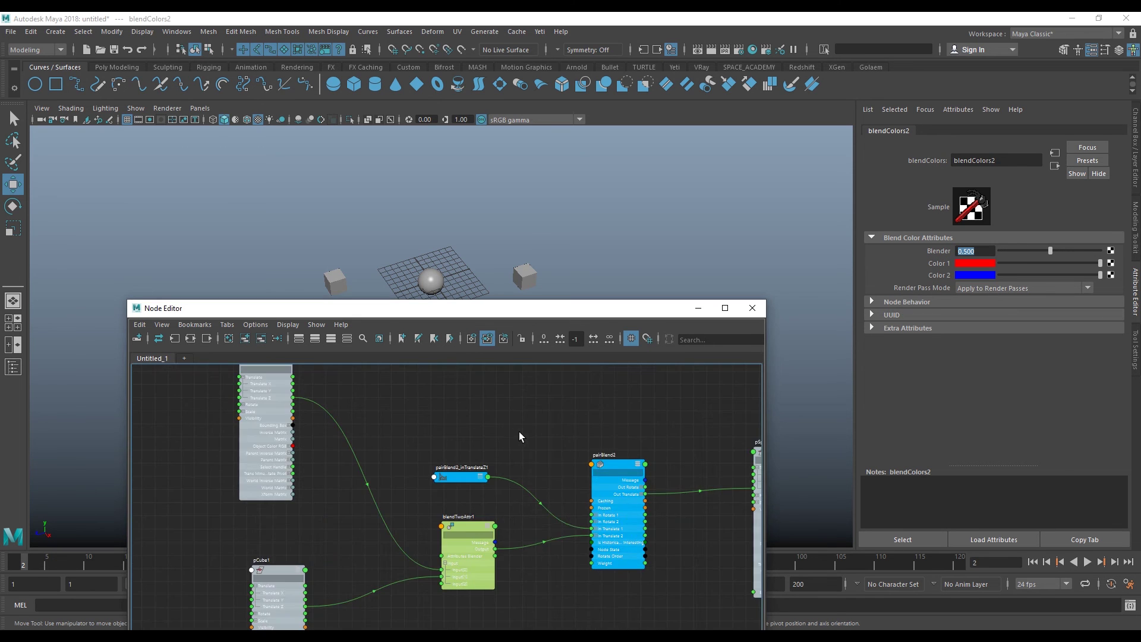
- Adjust blendTwoAttr1's Attributes Blender value, then reselect pairBlend2 showing Weight 0.485
middle_click_drag(497, 475, 573, 351)
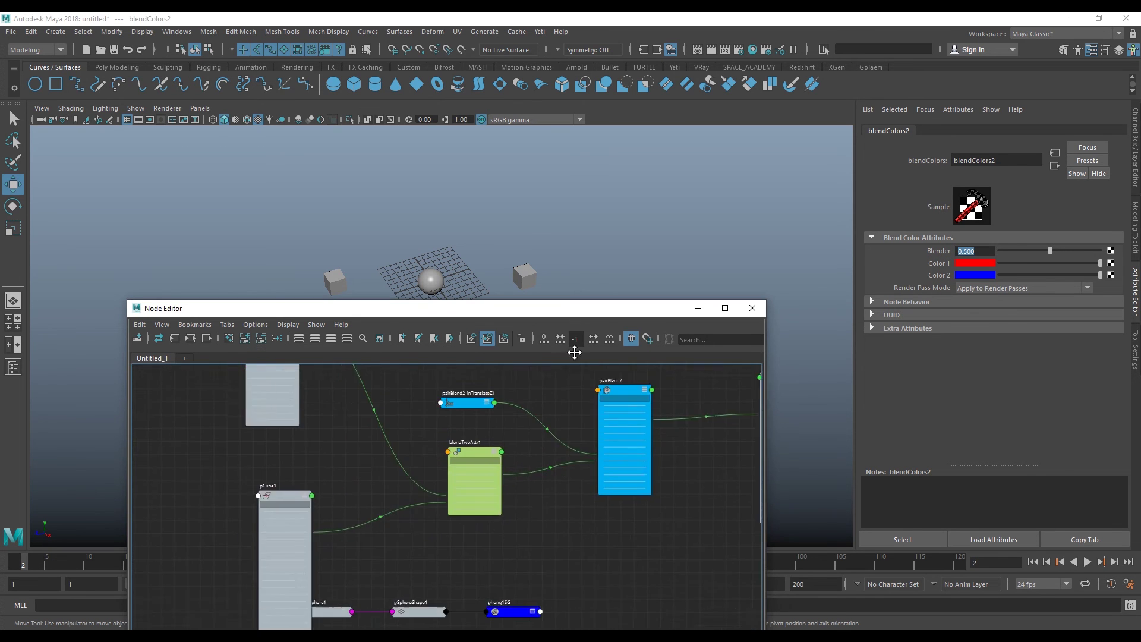
scroll(476, 458, "up", 5)
left_click(396, 455)
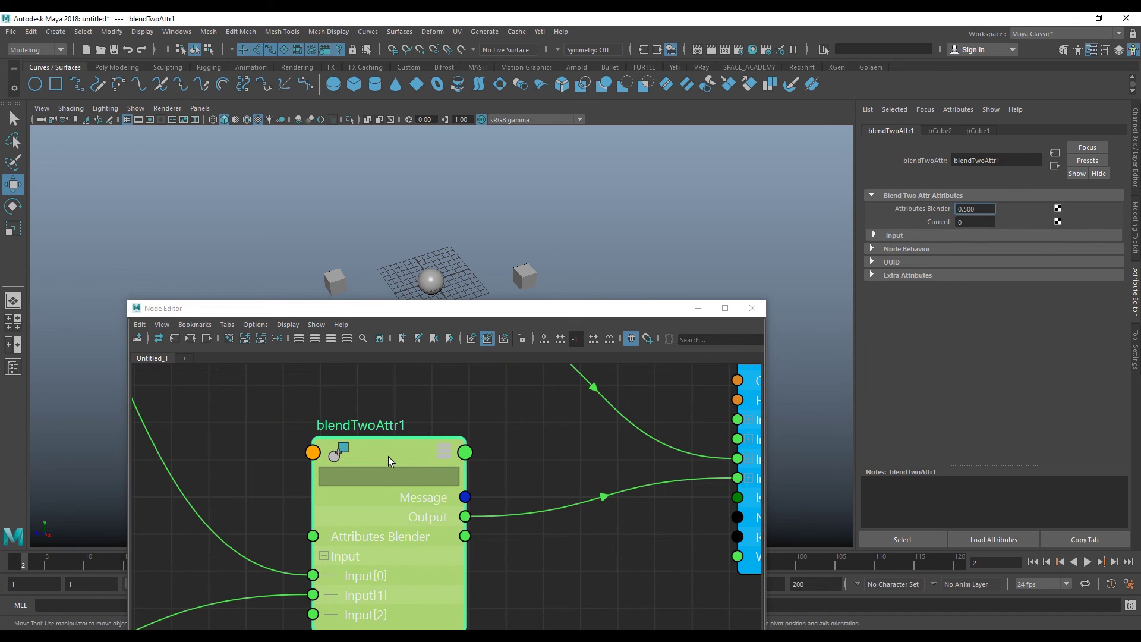
middle_click_drag(388, 456, 399, 448)
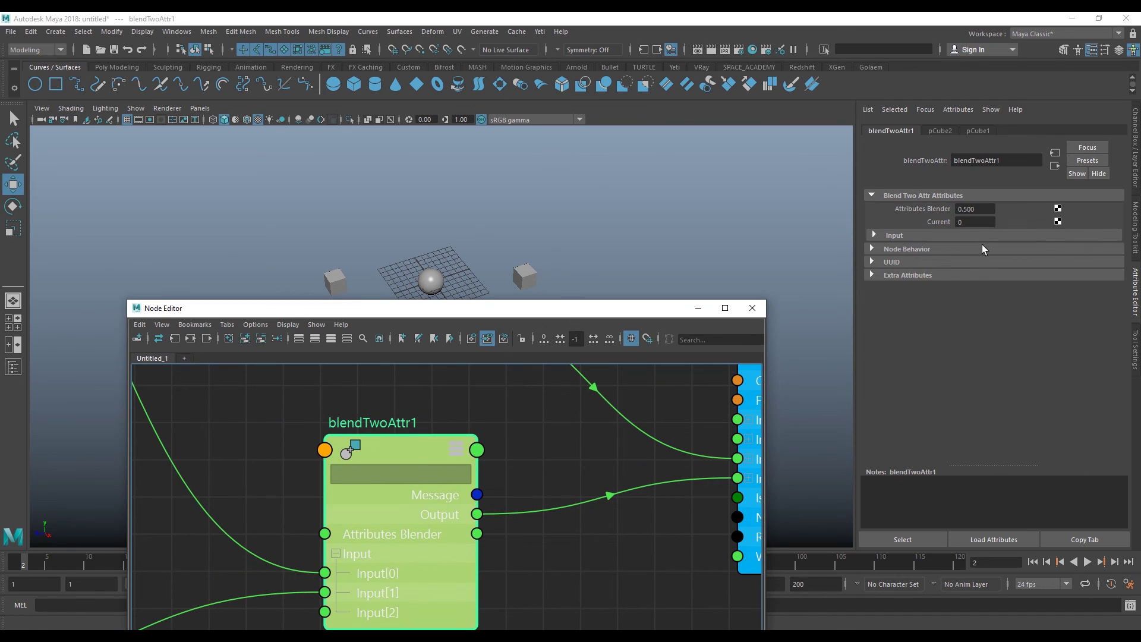
mouse_move(975, 209)
left_mouse_down("ctrl")
mouse_move(974, 219)
mouse_move(961, 213)
left_mouse_up("ctrl")
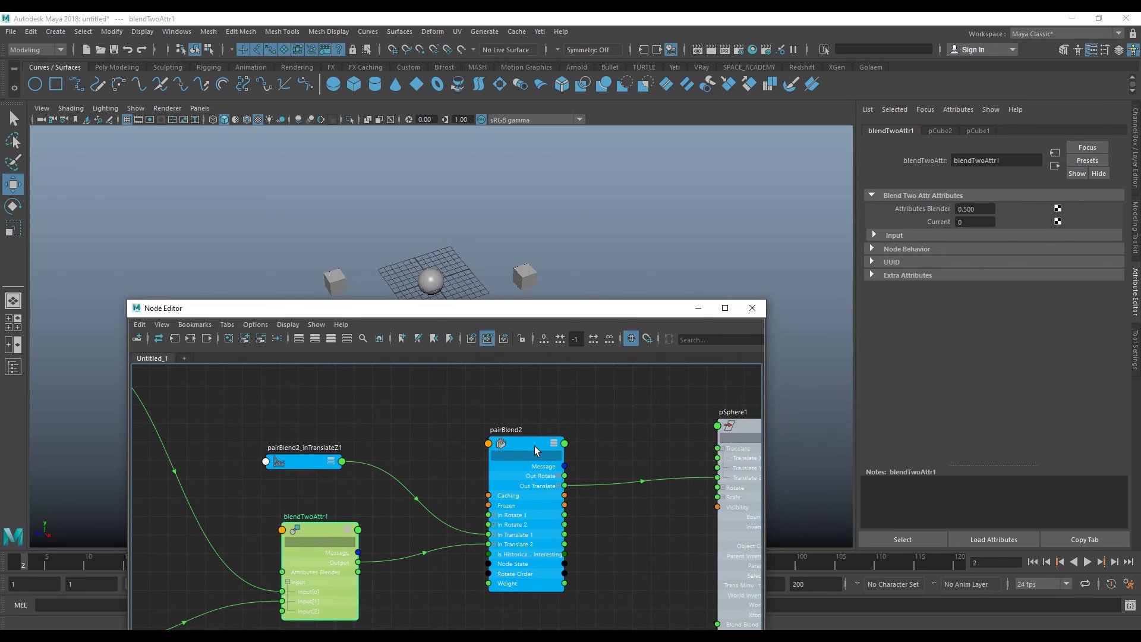
left_click(525, 441)
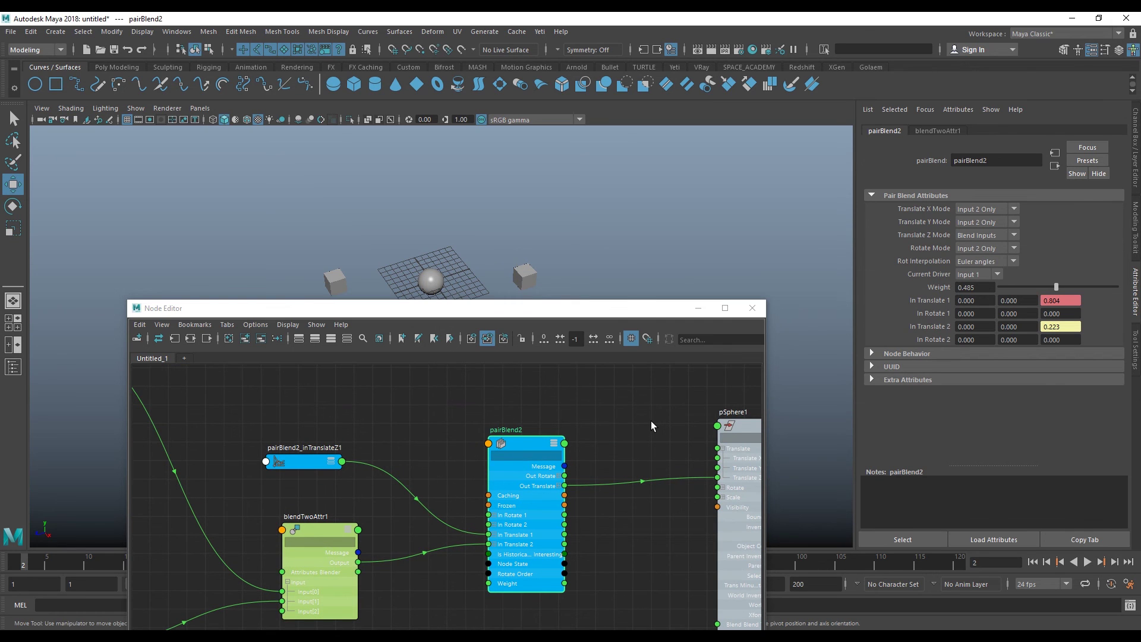
left_click_drag(519, 442, 520, 442)
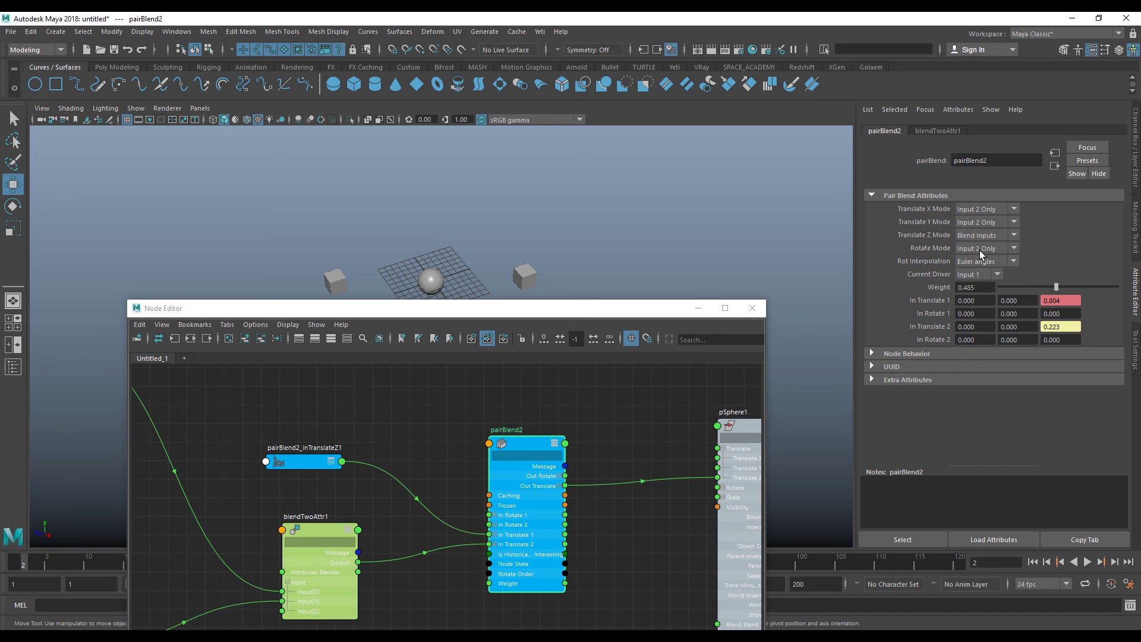
left_click(980, 251)
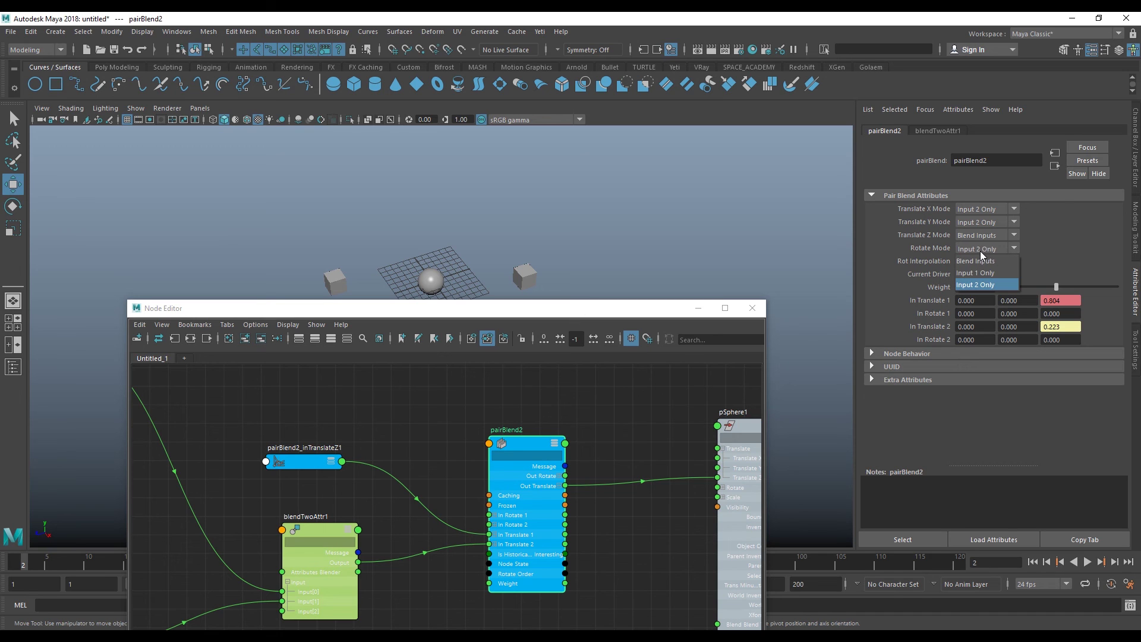
left_click(1045, 249)
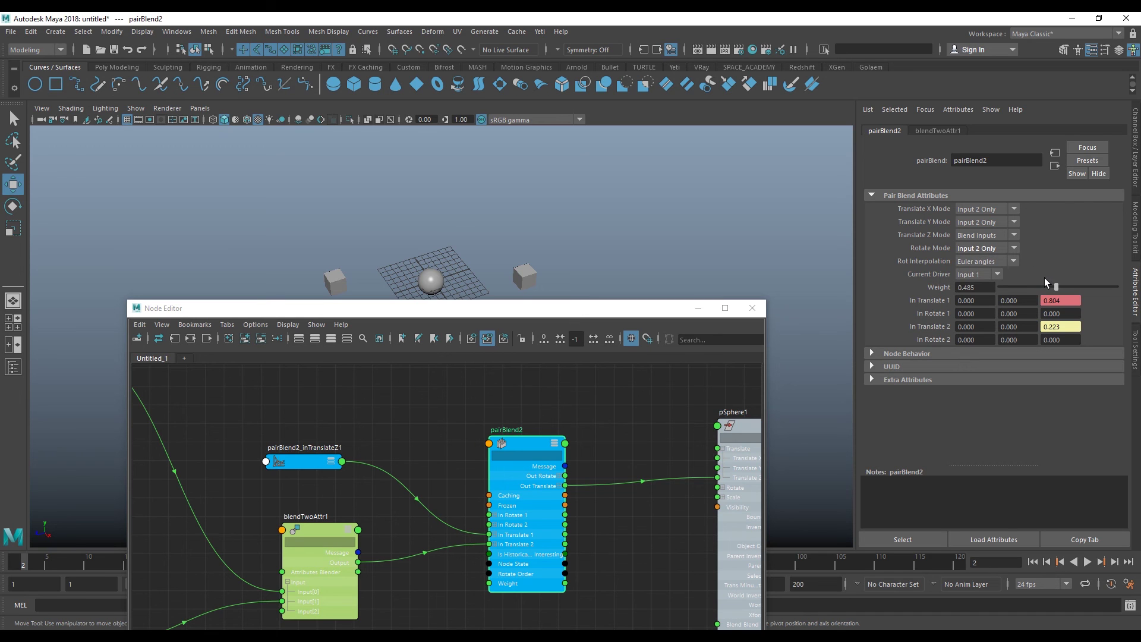